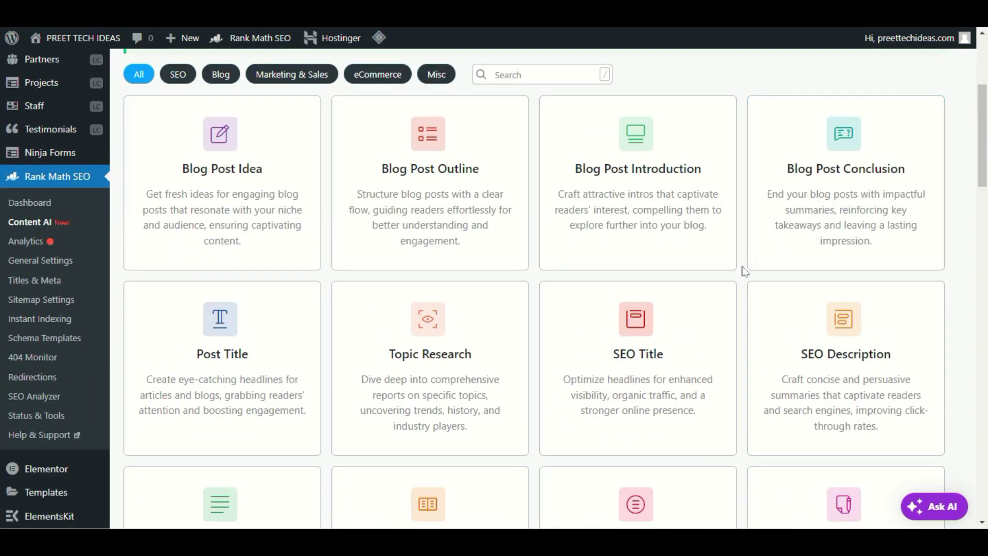
Look through the available Content AI tools, from the blog post tools to the social media ones
scroll(741, 277, down, 3)
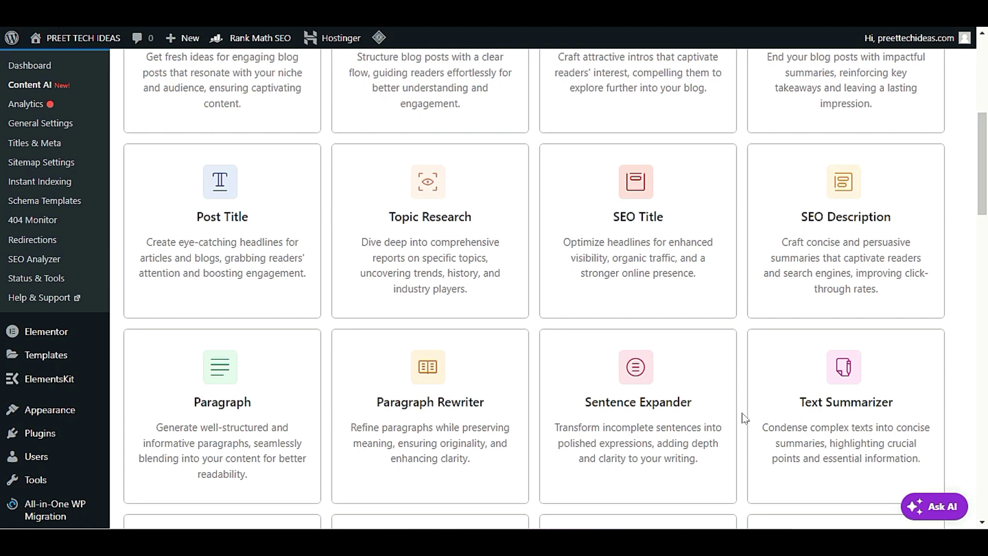
scroll(745, 418, up, 6)
scroll(745, 417, down, 3)
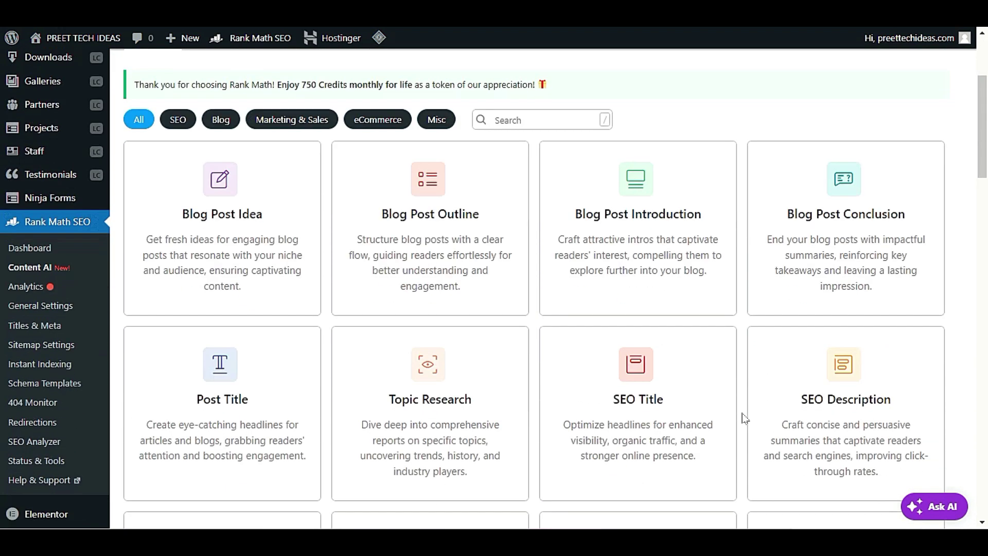
scroll(744, 418, down, 14)
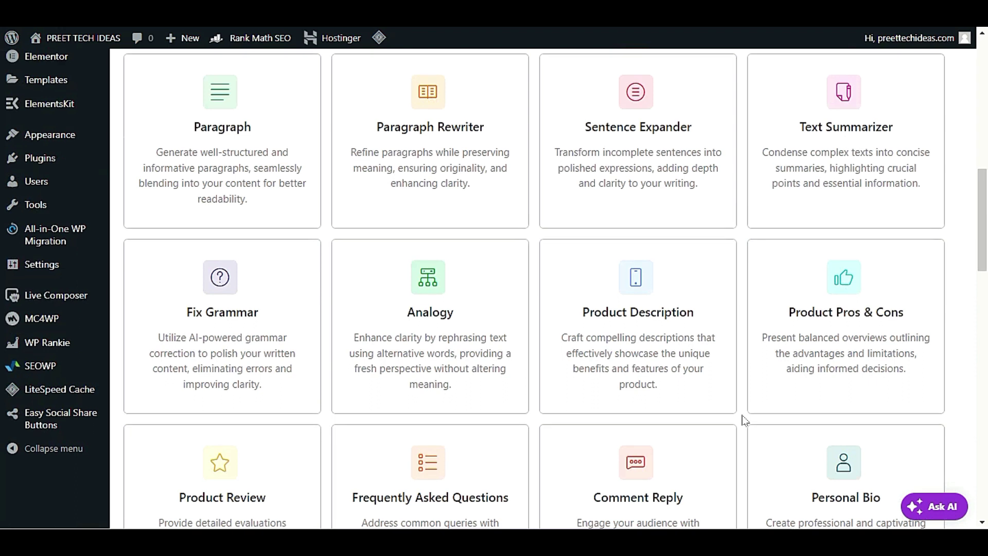
scroll(744, 421, down, 3)
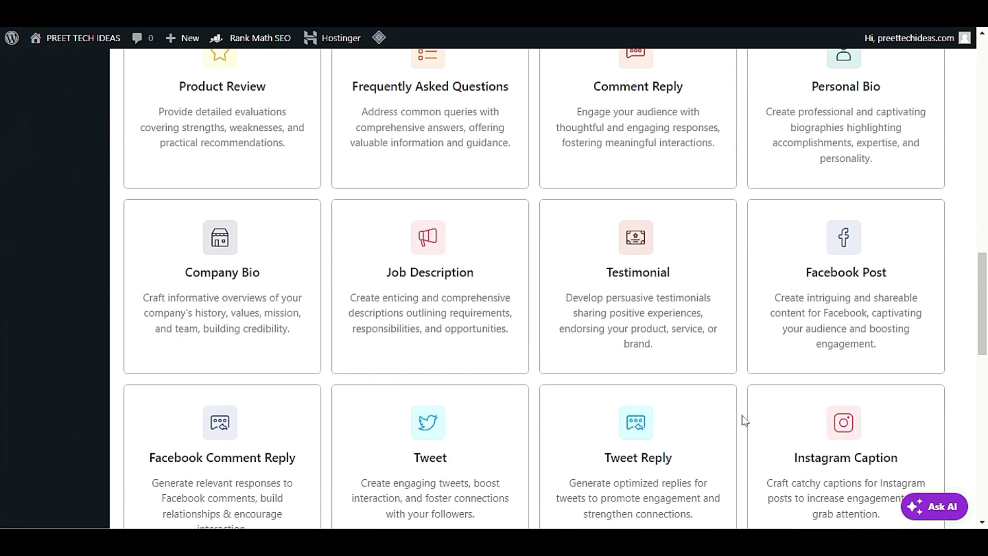
scroll(745, 420, up, 5)
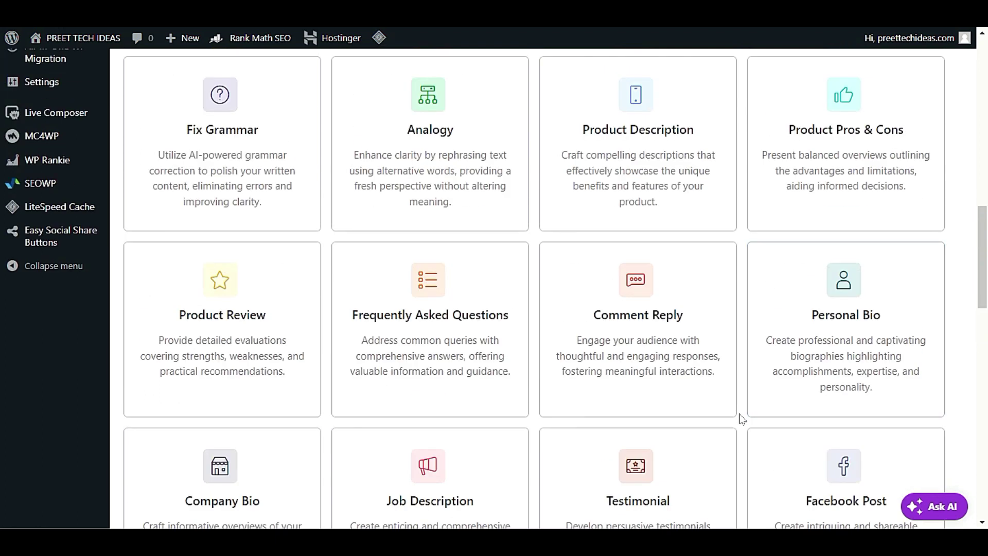
scroll(748, 416, up, 9)
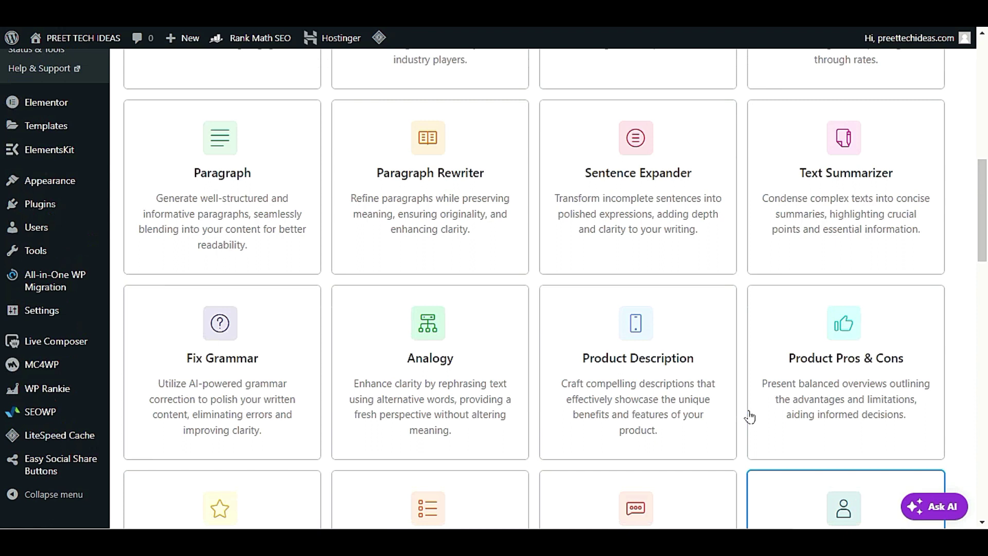
scroll(744, 413, up, 5)
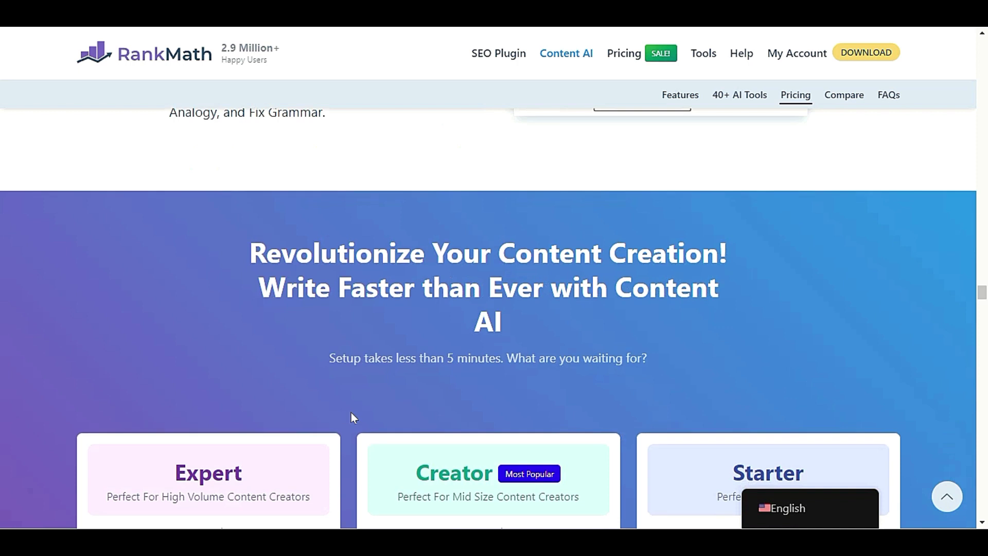
Review the Expert, Creator and Starter plans on the Content AI pricing page, focusing on the Starter plan's credits and price
scroll(350, 412, down, 7)
scroll(351, 412, up, 5)
scroll(352, 417, down, 5)
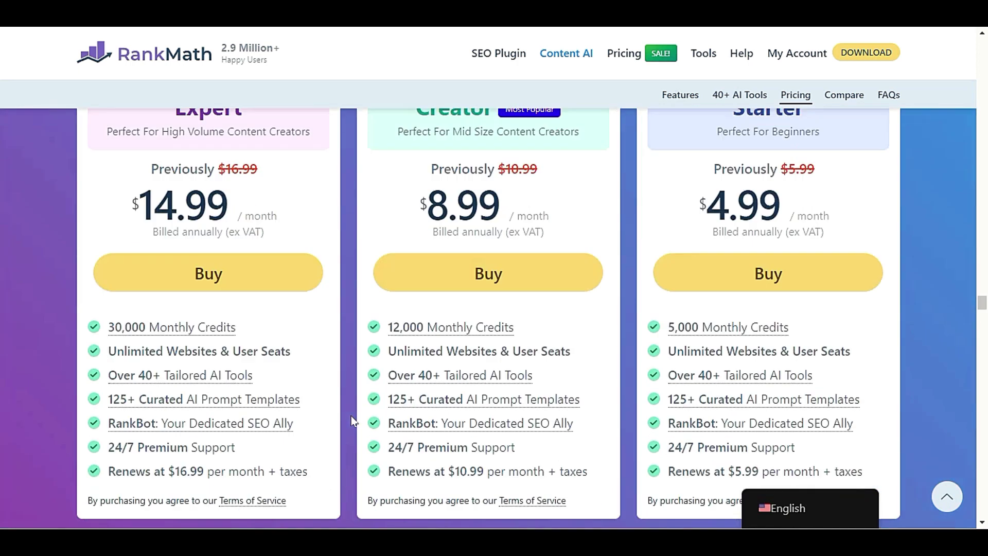
drag(827, 329, 667, 328)
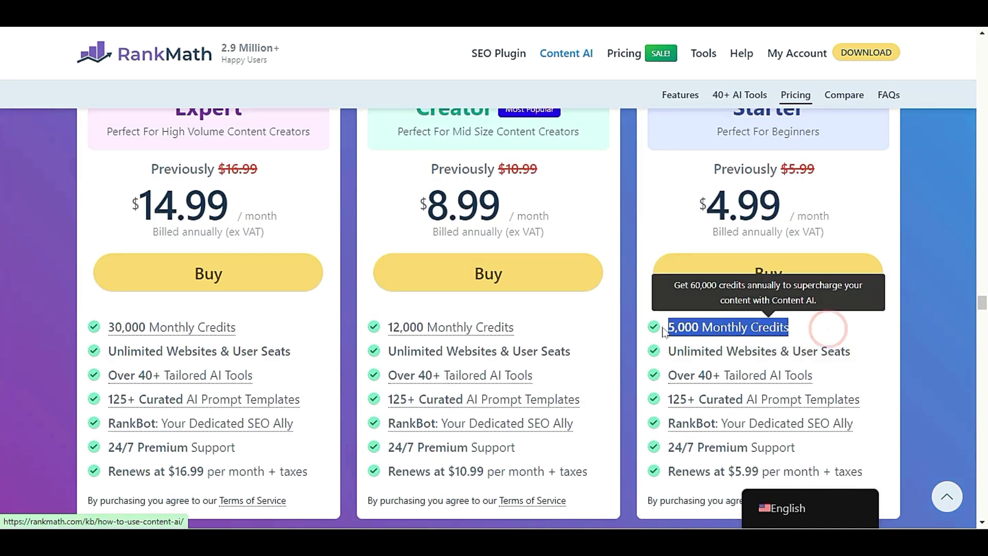
scroll(645, 404, up, 3)
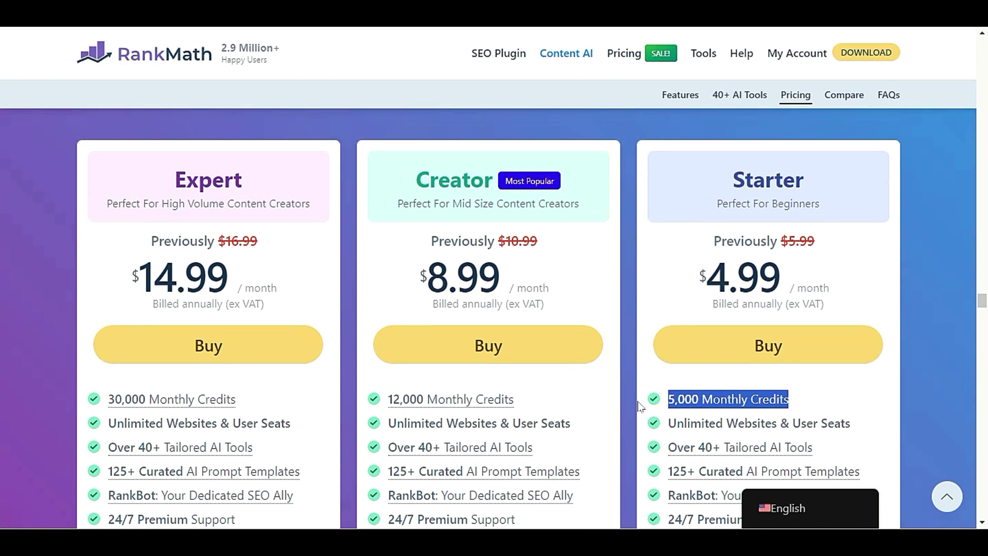
drag(787, 306, 700, 306)
click(856, 315)
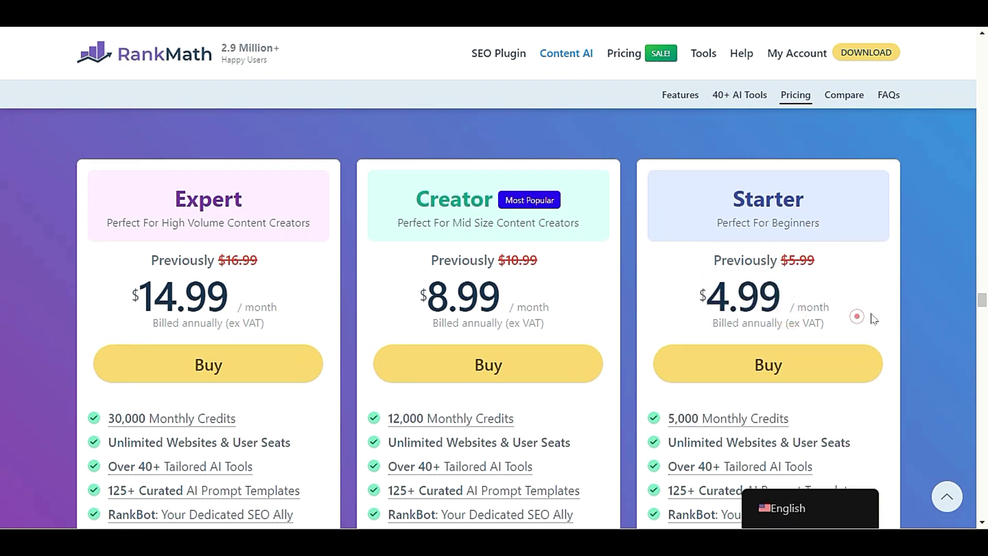
scroll(643, 239, up, 3)
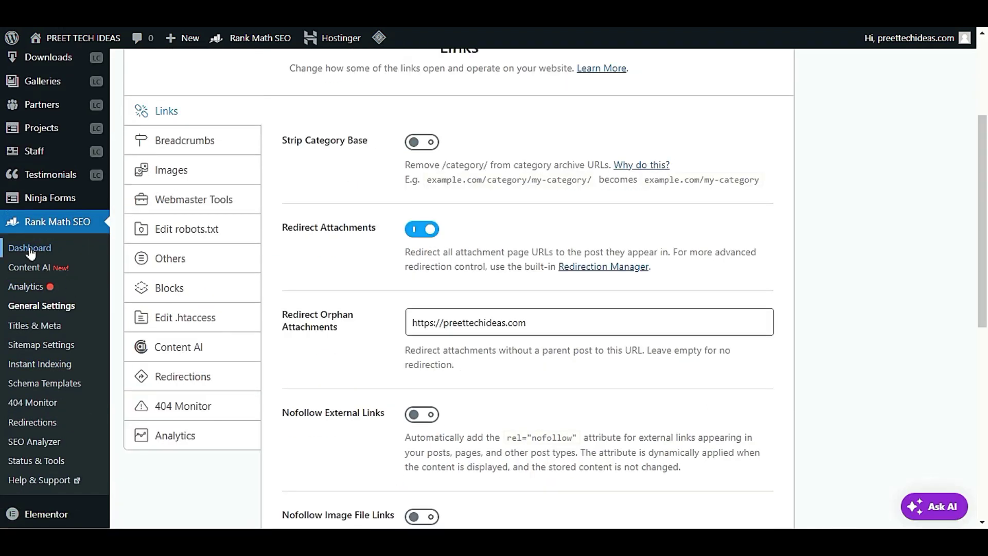
Go to the Rank Math dashboard and open the settings of the Content AI module
click(40, 251)
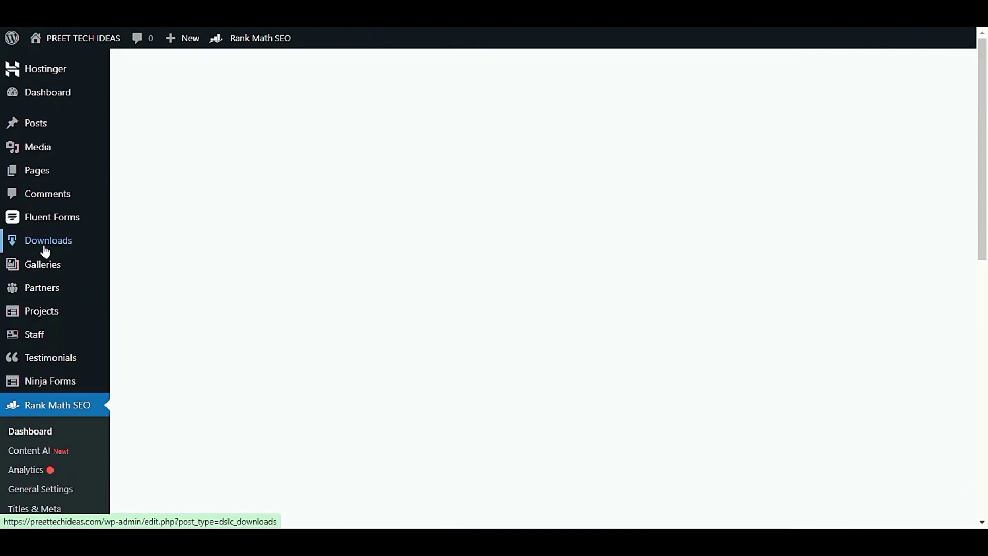
scroll(276, 263, down, 2)
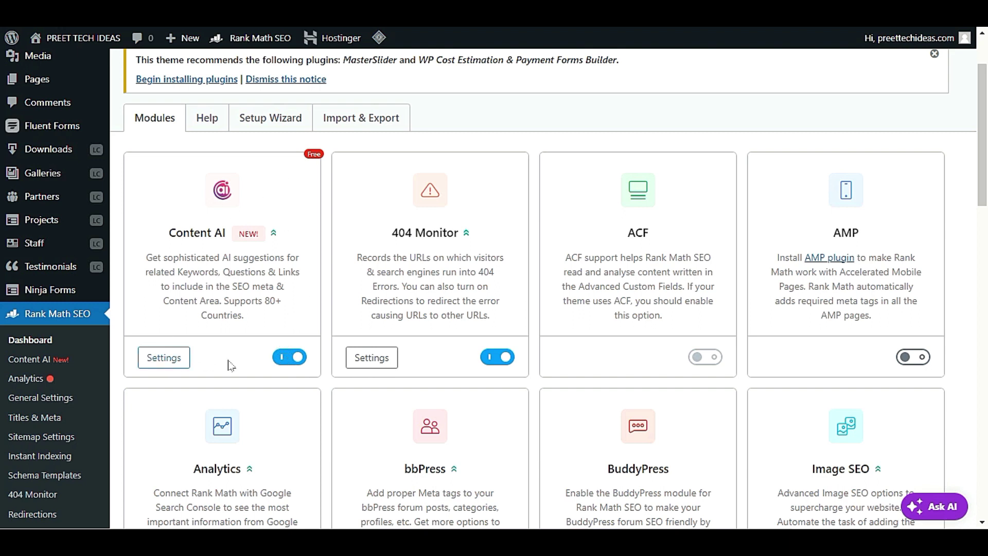
click(167, 361)
click(169, 362)
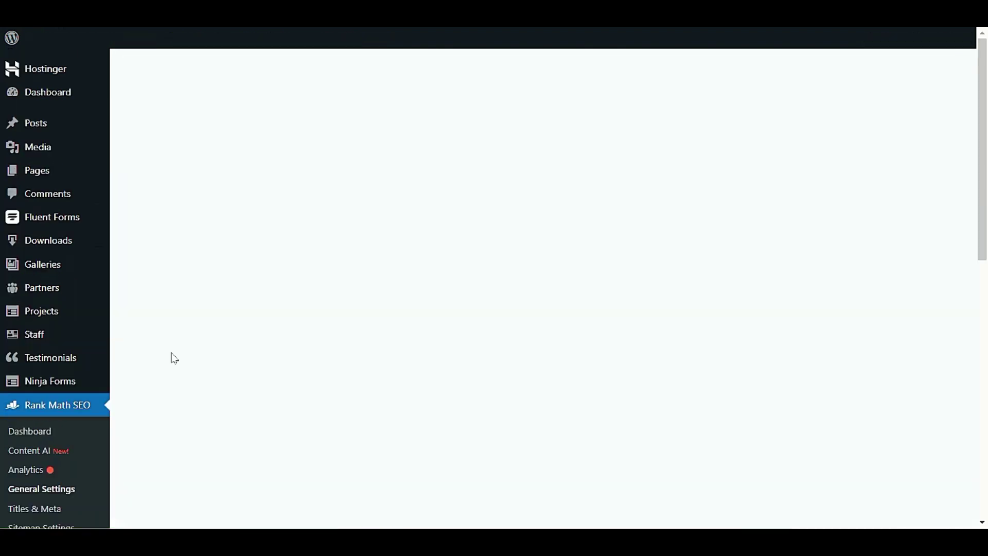
scroll(317, 366, down, 5)
scroll(310, 369, up, 5)
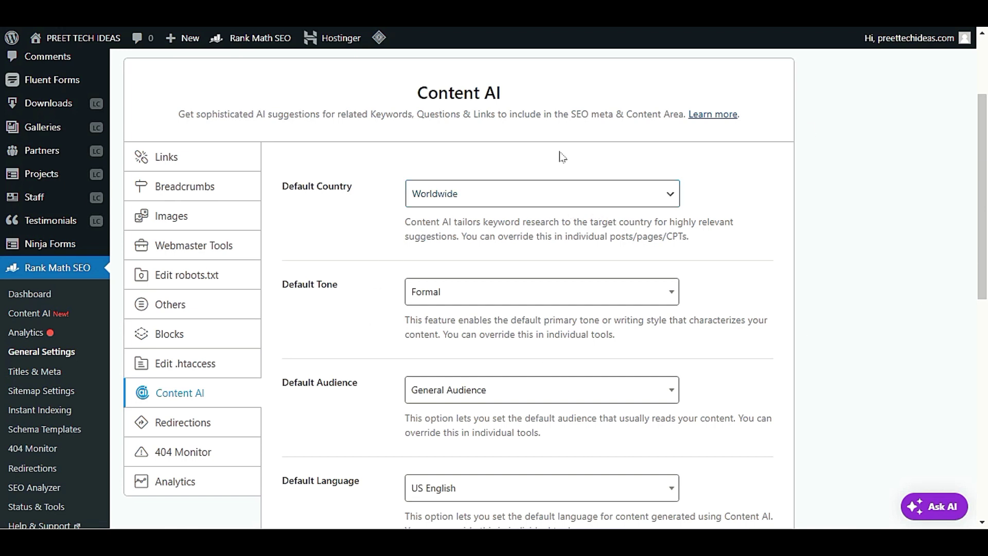
Examine the choices offered for the default tone, default audience and default language without changing any of them
click(502, 287)
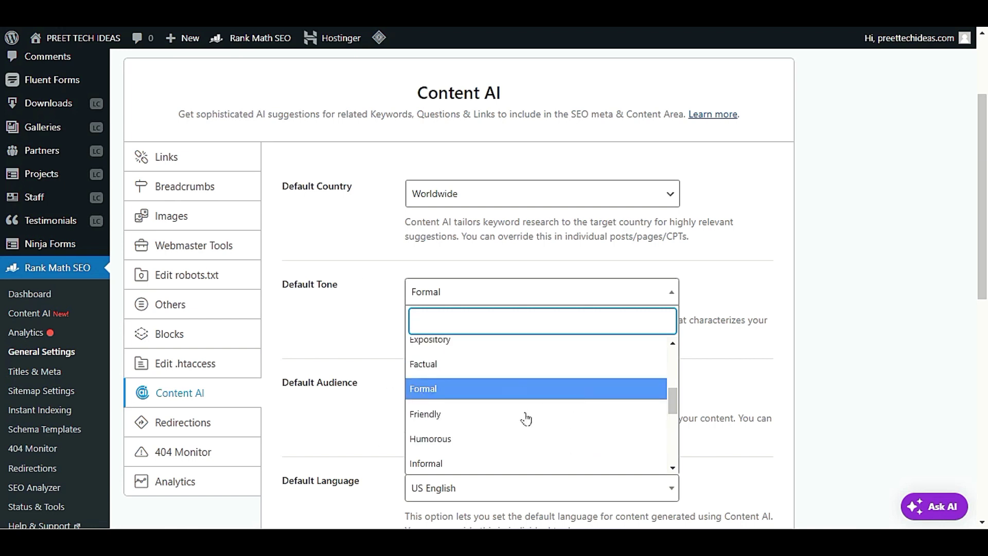
scroll(549, 430, down, 2)
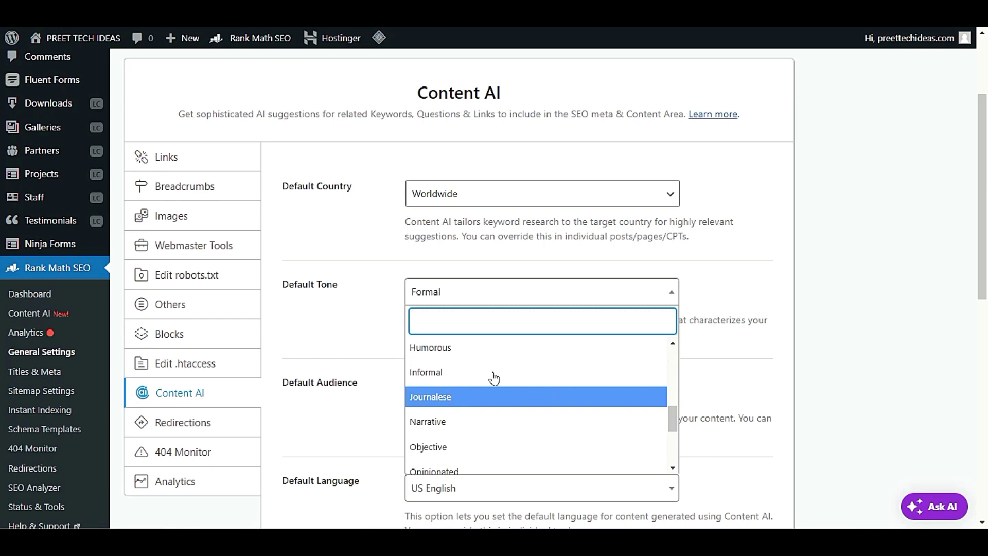
scroll(576, 393, down, 2)
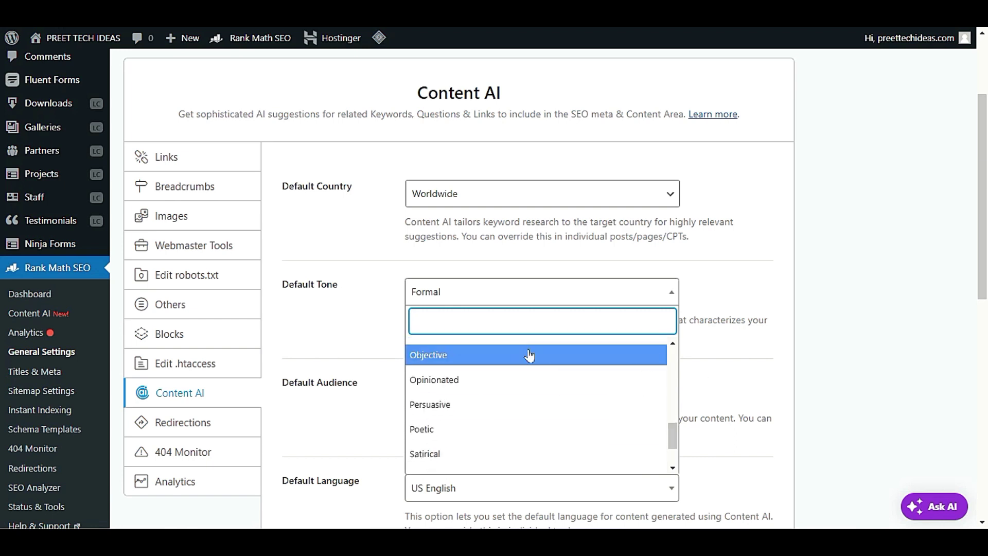
click(371, 320)
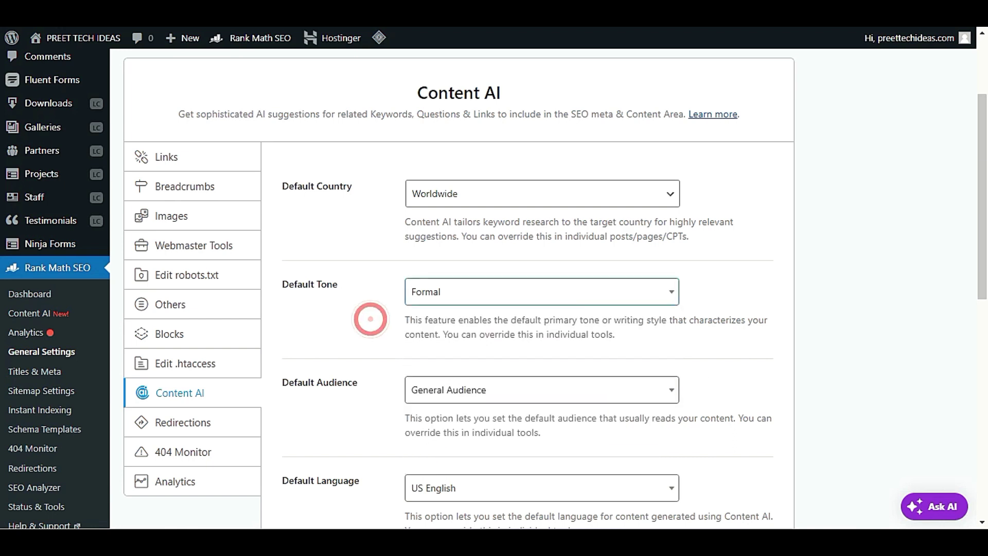
scroll(648, 360, down, 2)
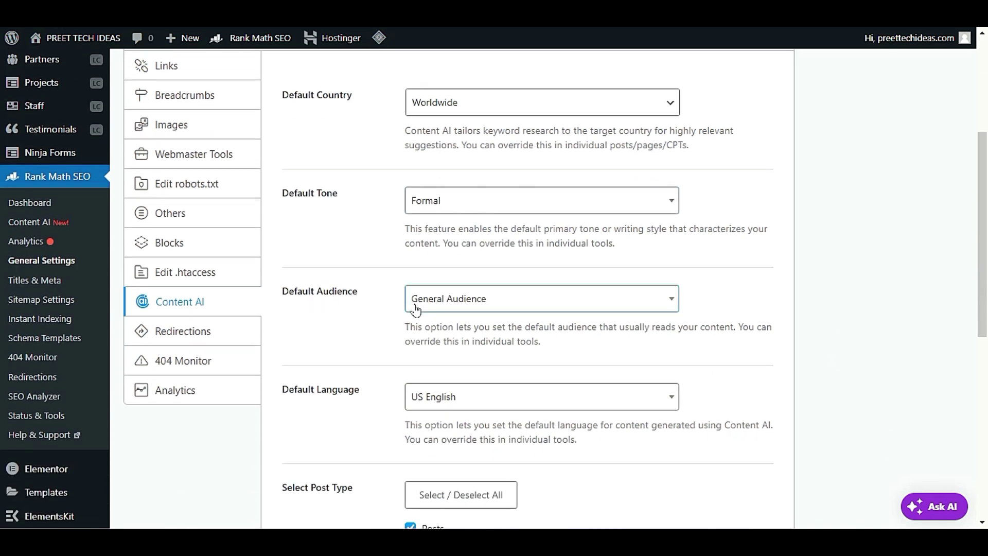
click(505, 293)
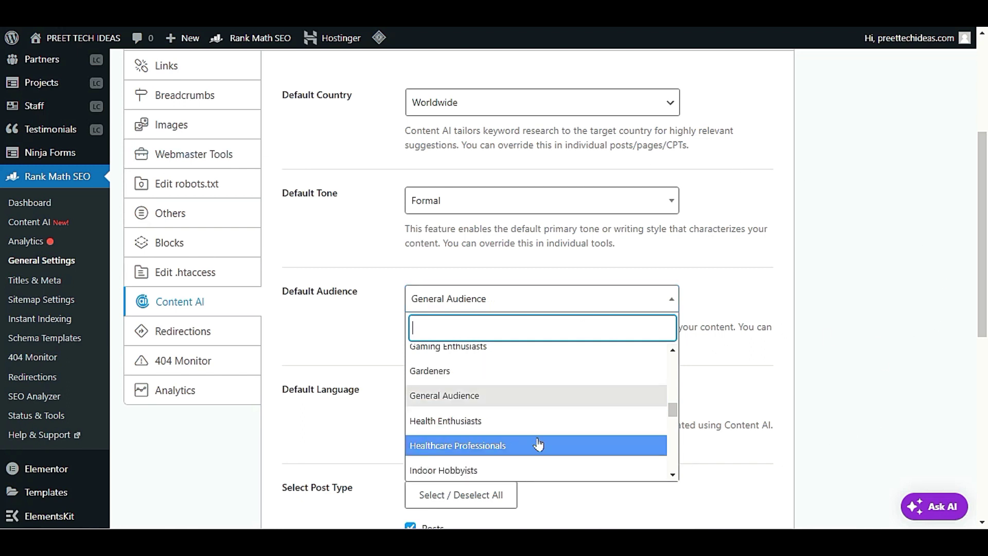
scroll(584, 434, down, 3)
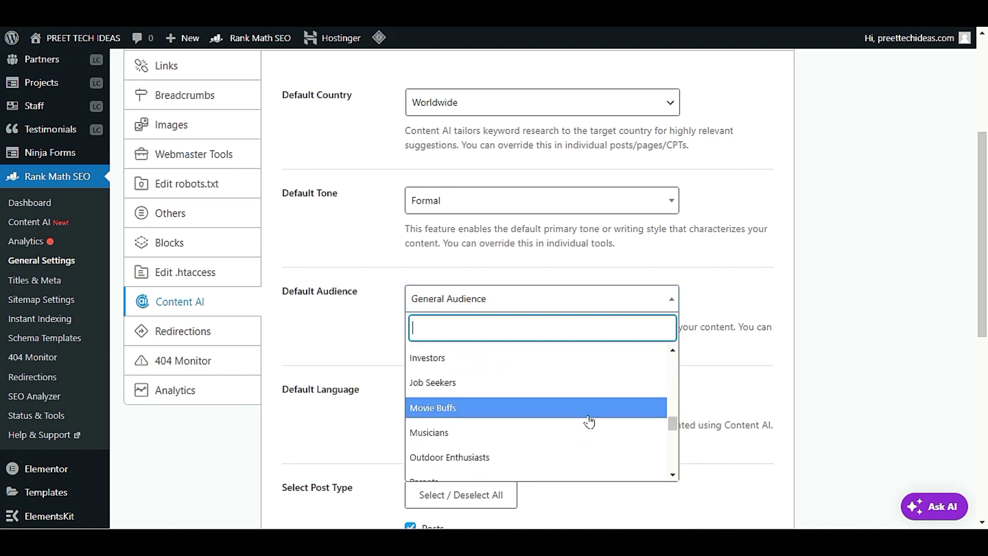
scroll(527, 437, down, 2)
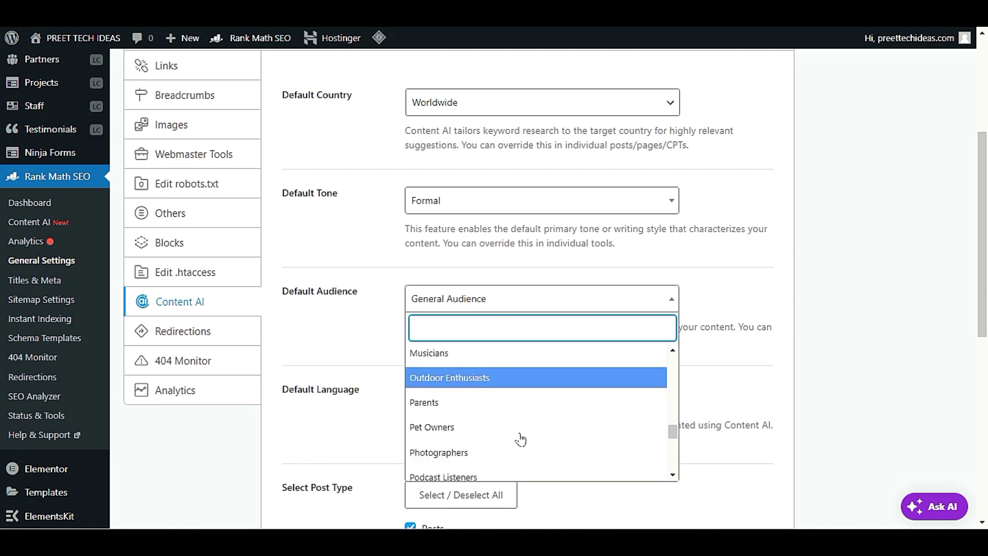
click(382, 353)
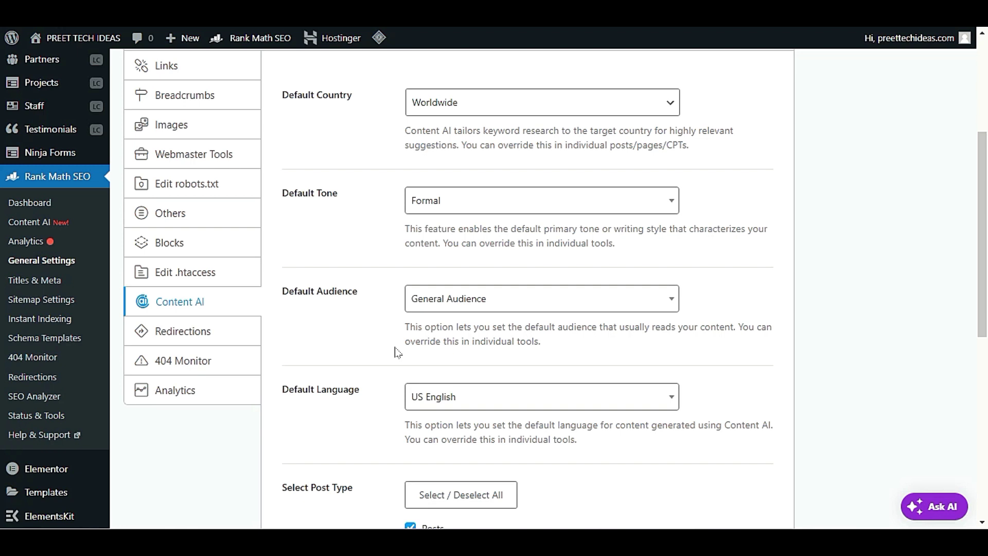
scroll(396, 353, down, 2)
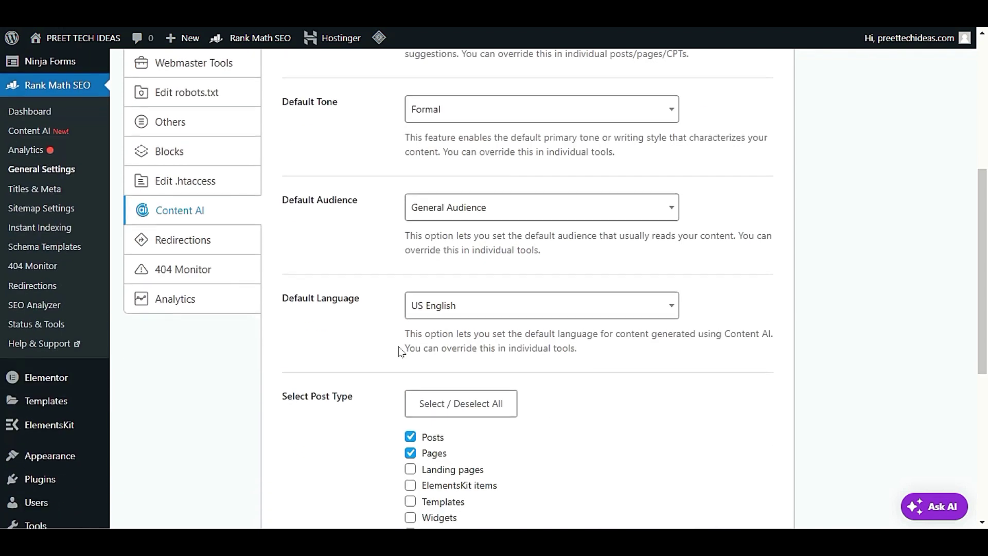
click(447, 305)
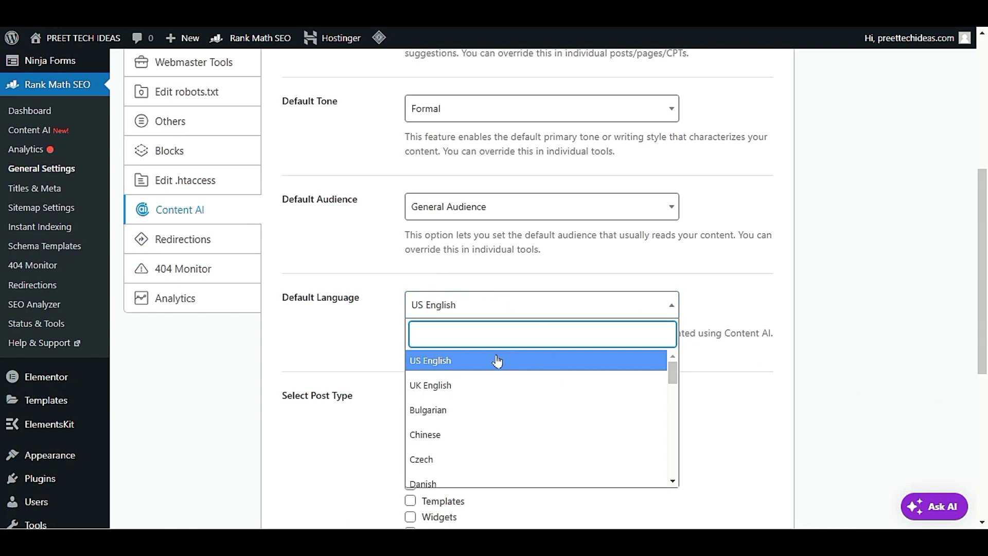
click(308, 342)
Keep Posts and Pages selected as the post types for Content AI and save the changes
scroll(315, 353, down, 3)
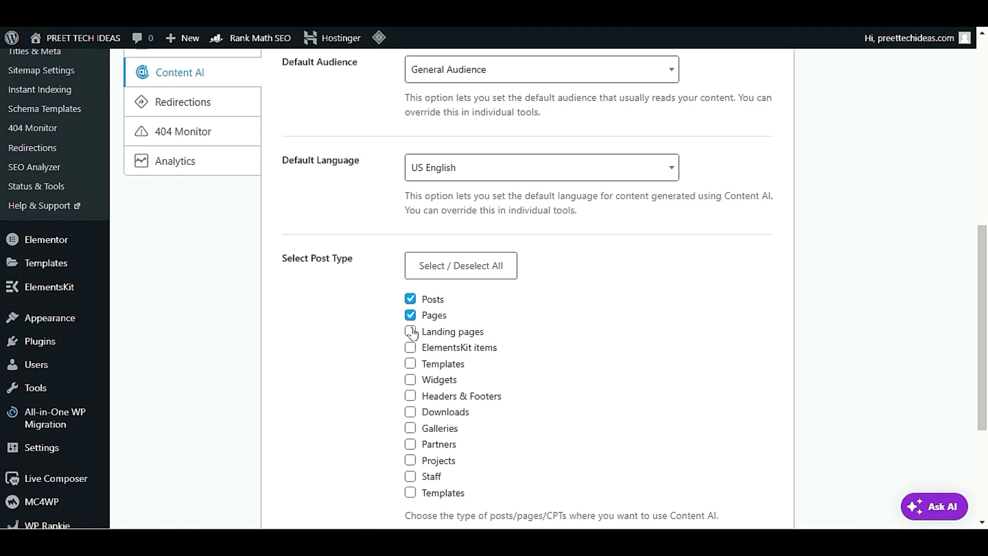
click(411, 299)
click(410, 300)
click(410, 315)
click(410, 314)
scroll(403, 383, down, 4)
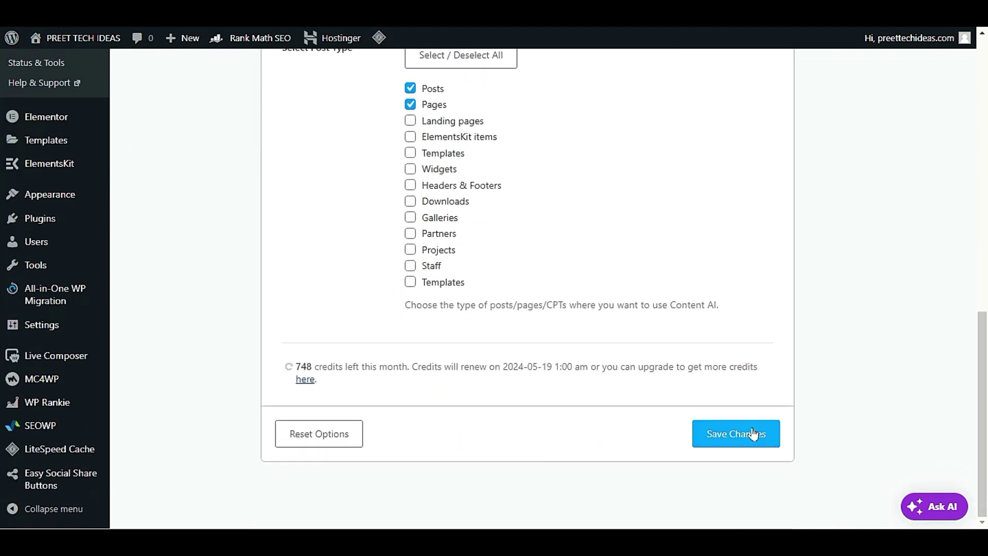
click(724, 431)
scroll(686, 439, up, 10)
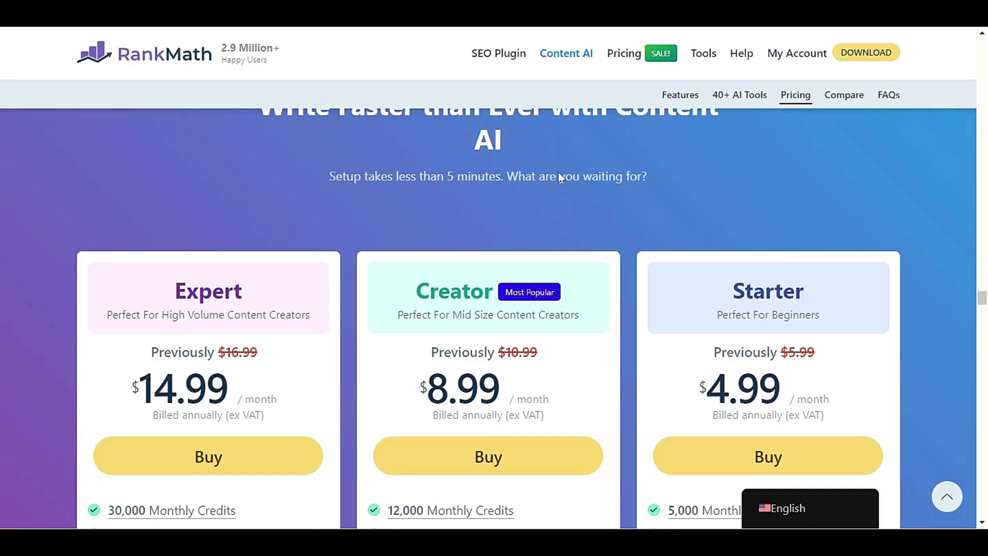
Open the Content AI tools page, confirm leaving the settings, and browse the tool cards
scroll(560, 175, up, 5)
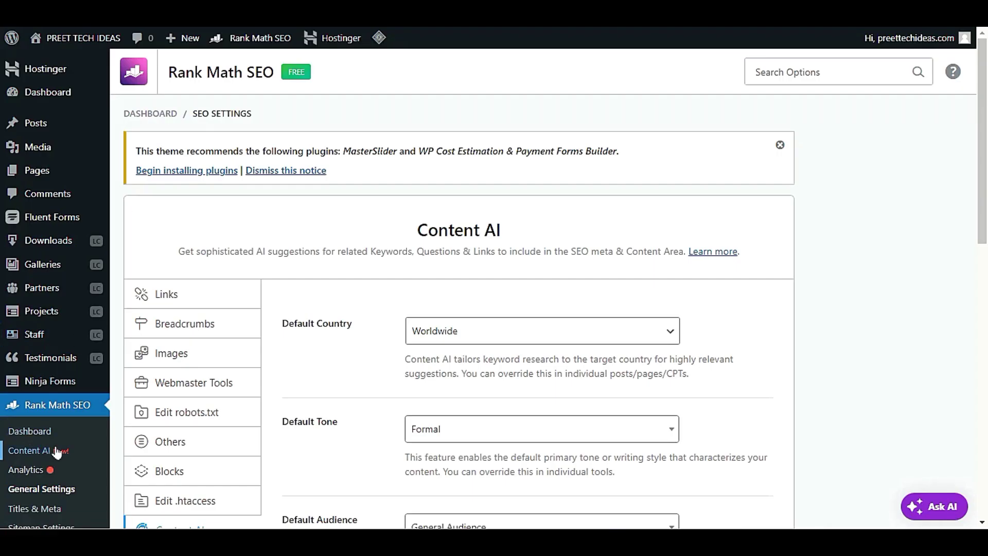
click(29, 452)
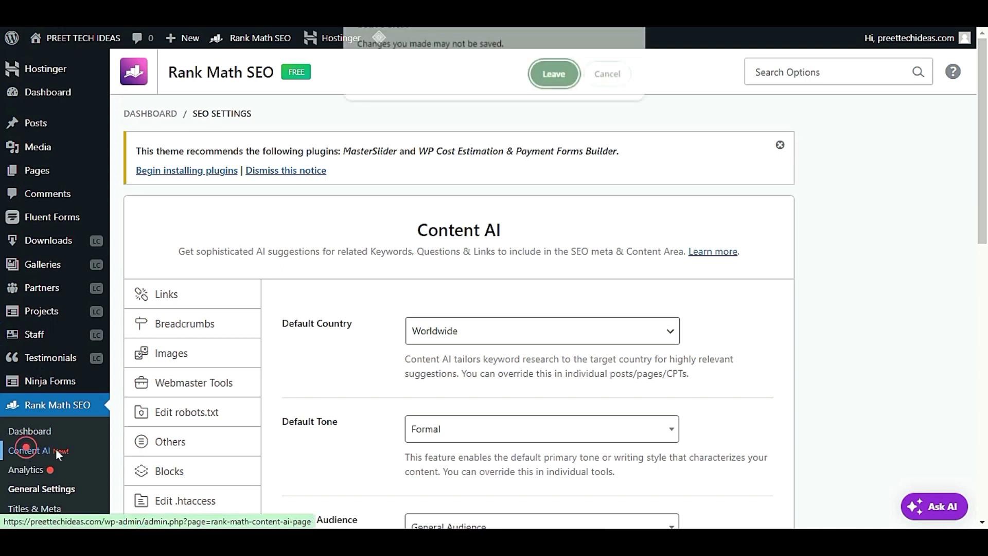
click(556, 71)
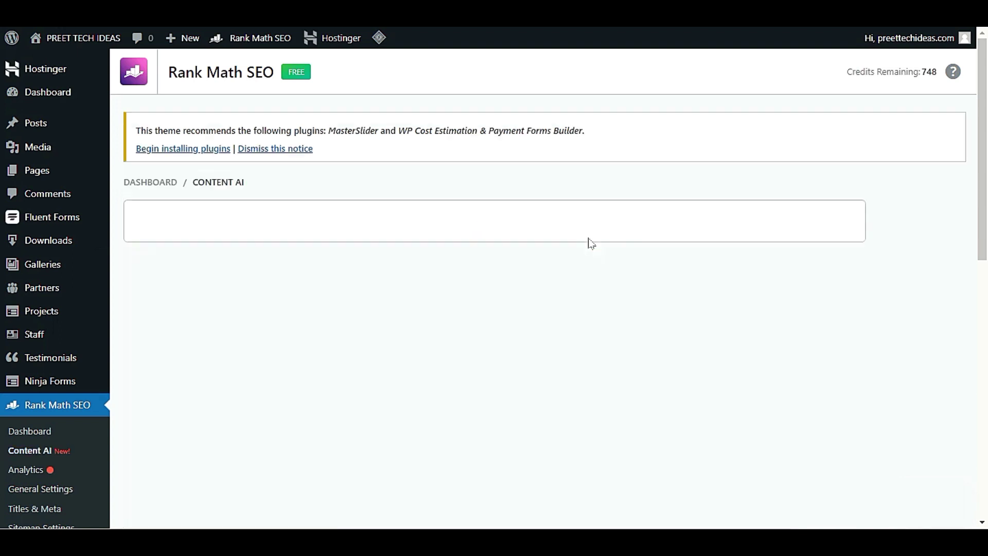
scroll(689, 206, down, 4)
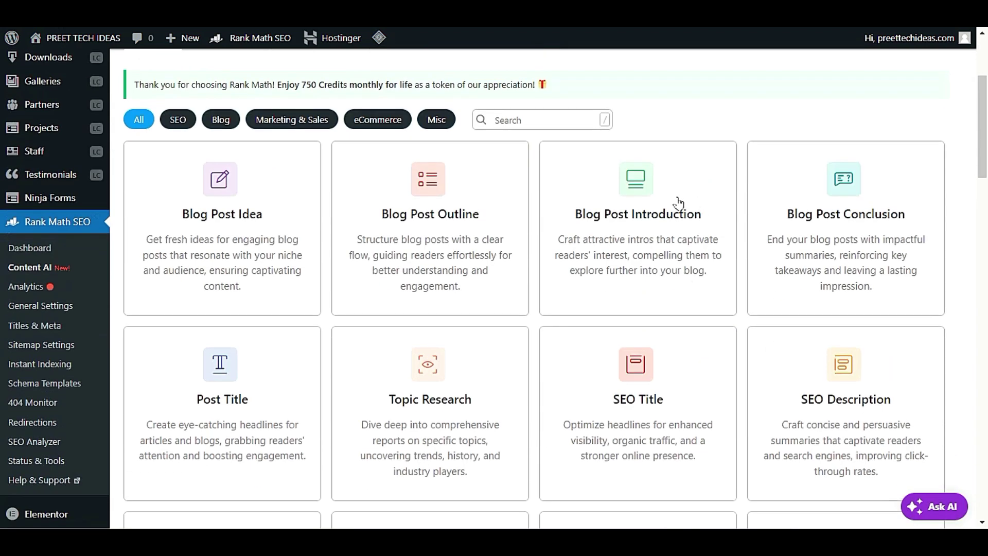
scroll(535, 436, down, 5)
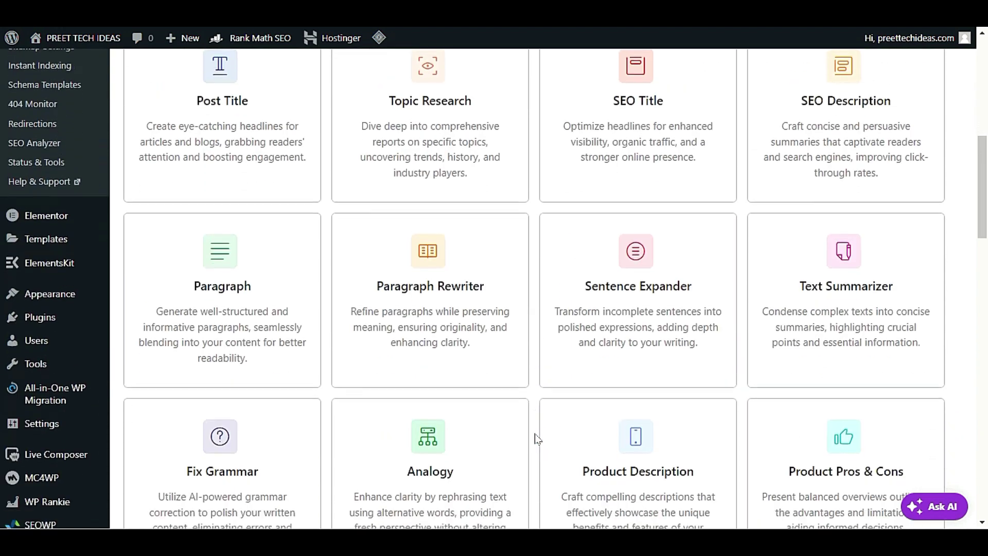
Look through the remaining Content AI tool cards down to the end of the list and return to the start
scroll(537, 438, down, 16)
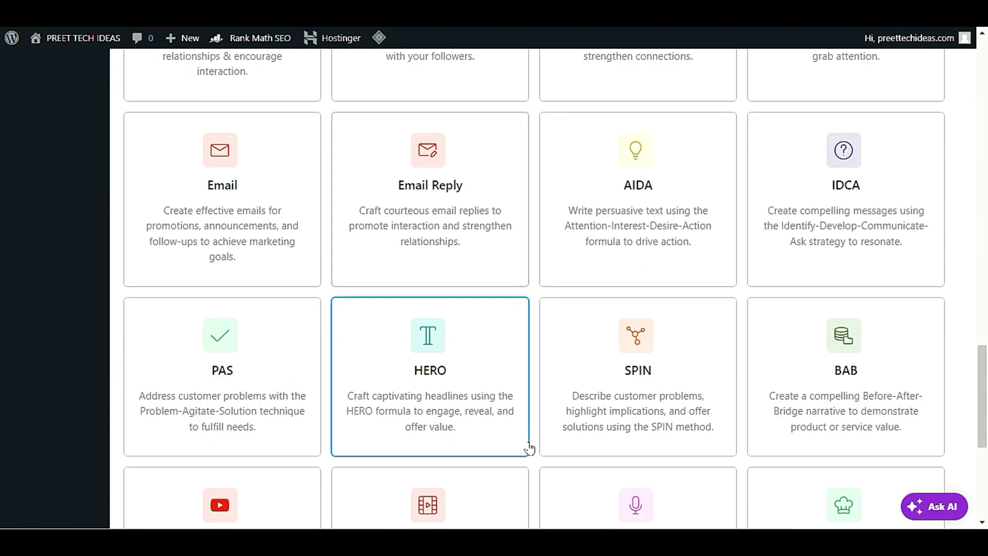
scroll(529, 447, down, 6)
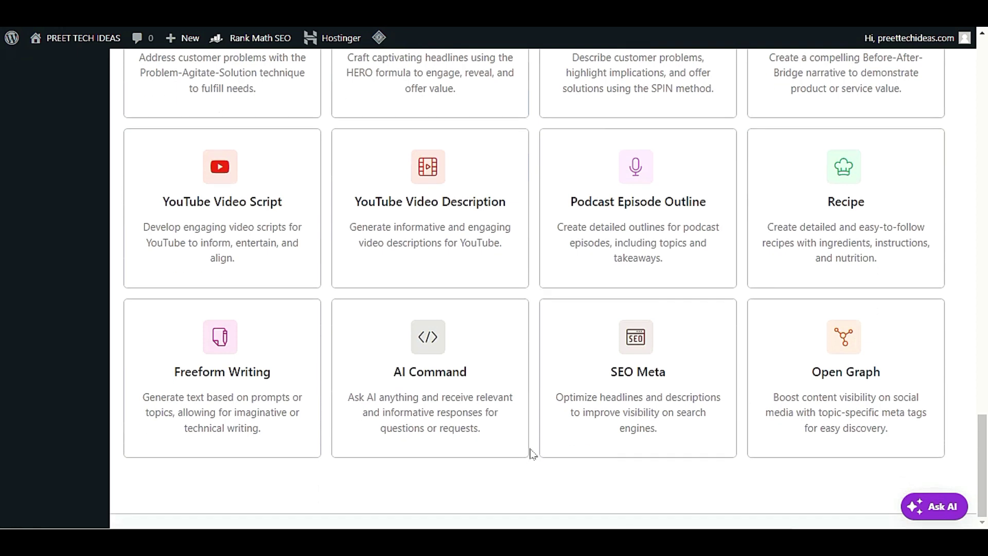
scroll(532, 455, up, 20)
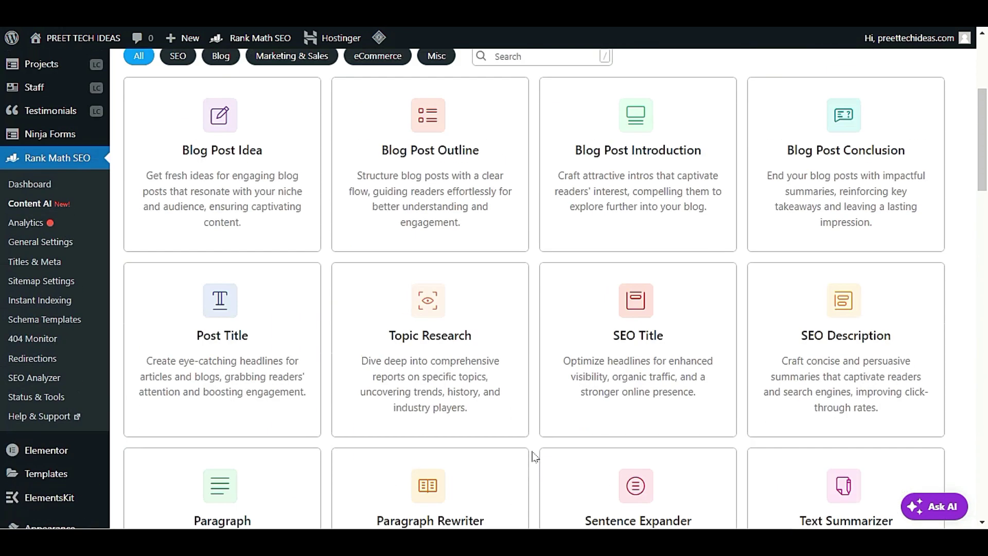
scroll(535, 457, up, 5)
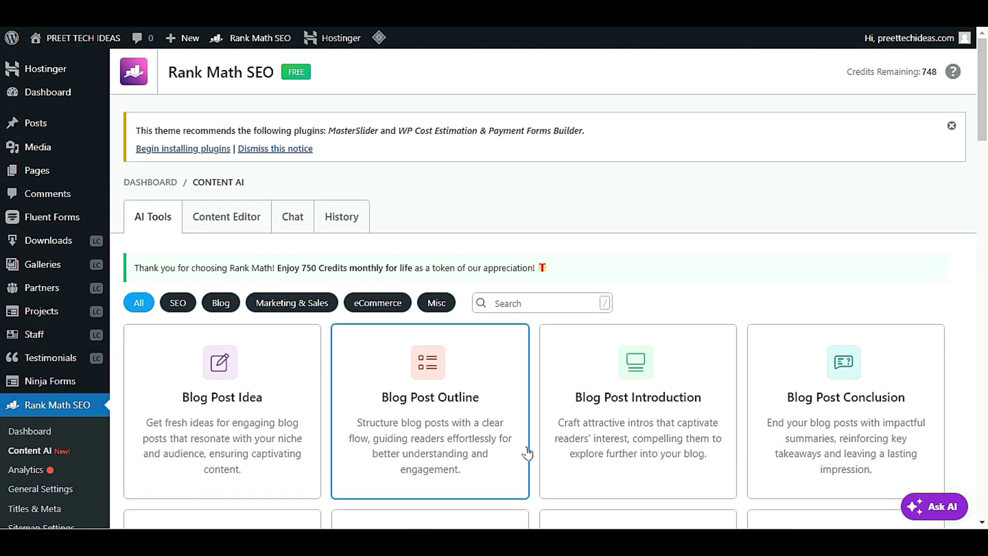
View the AI tools filtered by the SEO, Blog, Marketing & Sales, eCommerce and Misc categories in turn
click(178, 305)
click(220, 305)
click(292, 306)
click(390, 303)
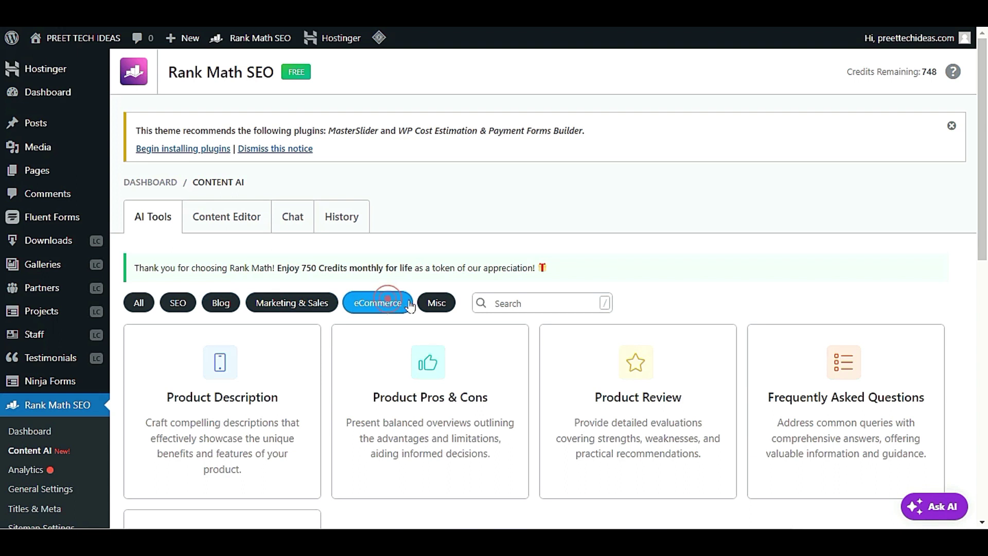
click(437, 303)
scroll(689, 213, down, 1)
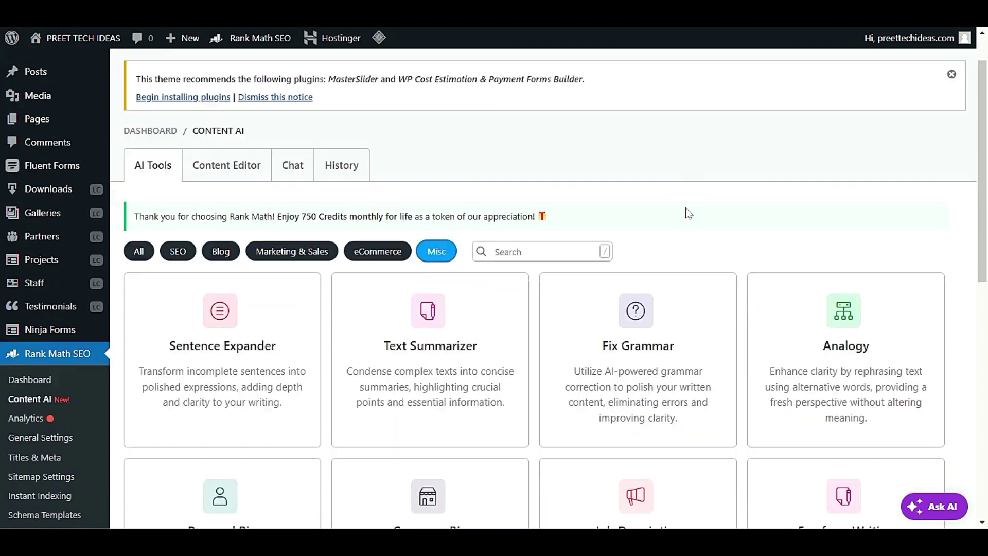
scroll(688, 213, down, 2)
scroll(480, 397, up, 3)
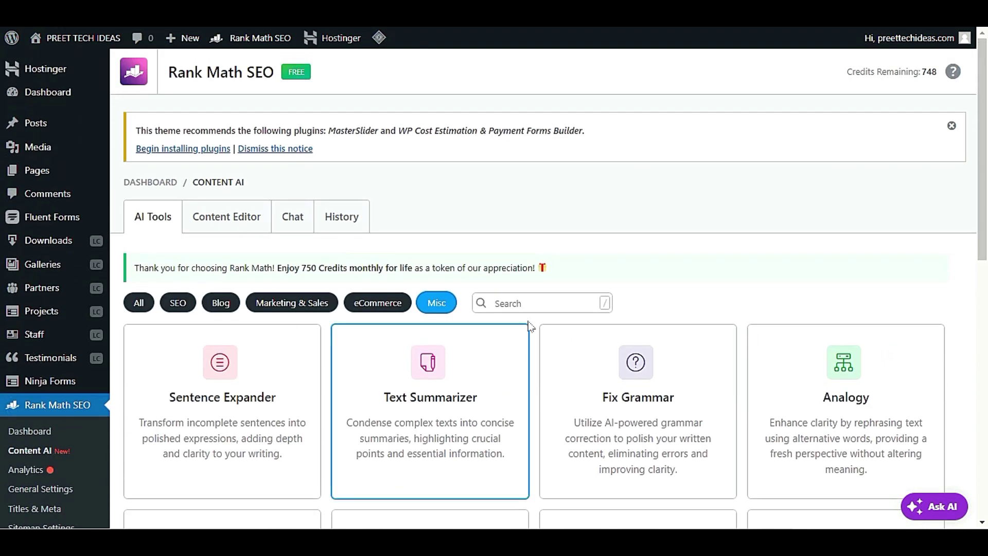
Try searching the Misc tools for "pod", "ec" and "bl", clearing the search each time
click(540, 302)
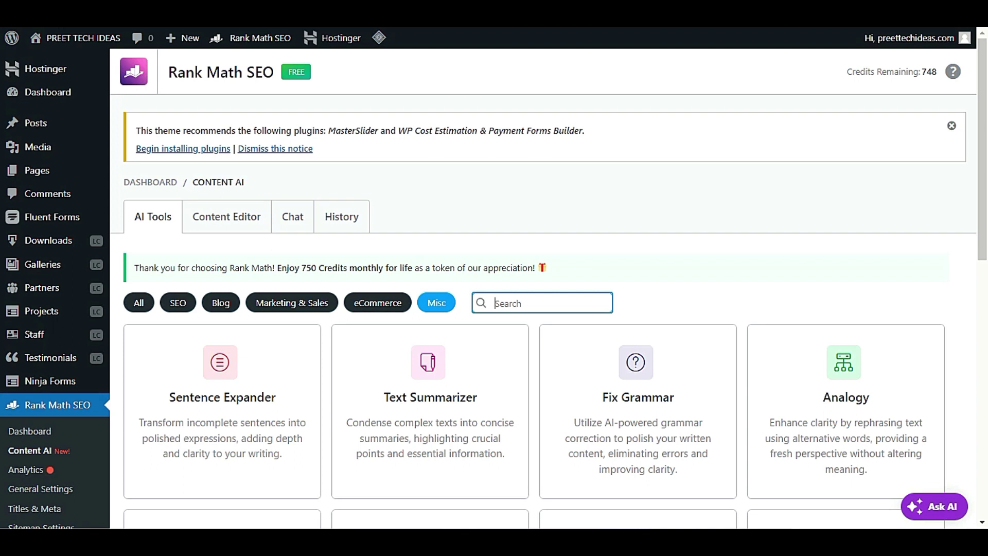
text(po)
key(BackSpace)
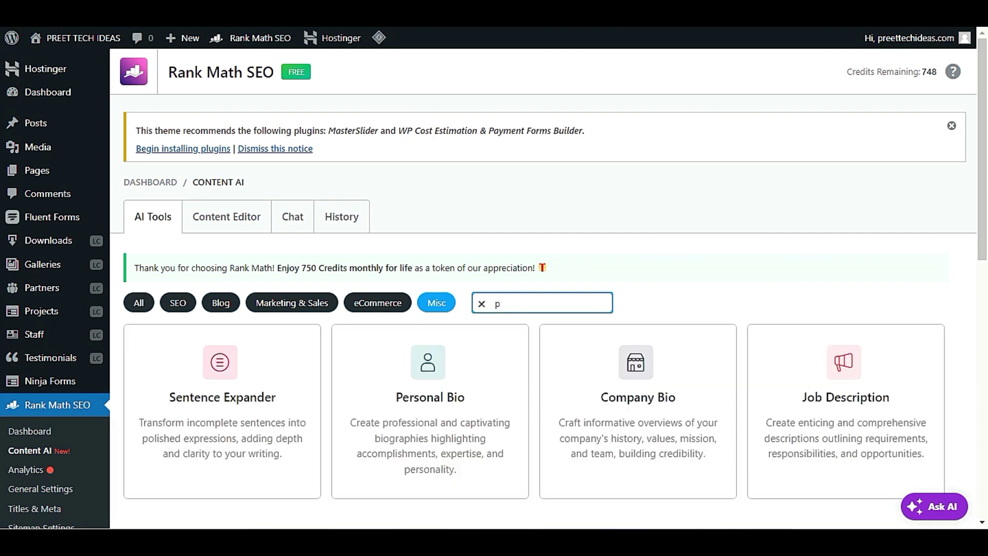
text(od)
key(BackSpace)
key(BackSpace)
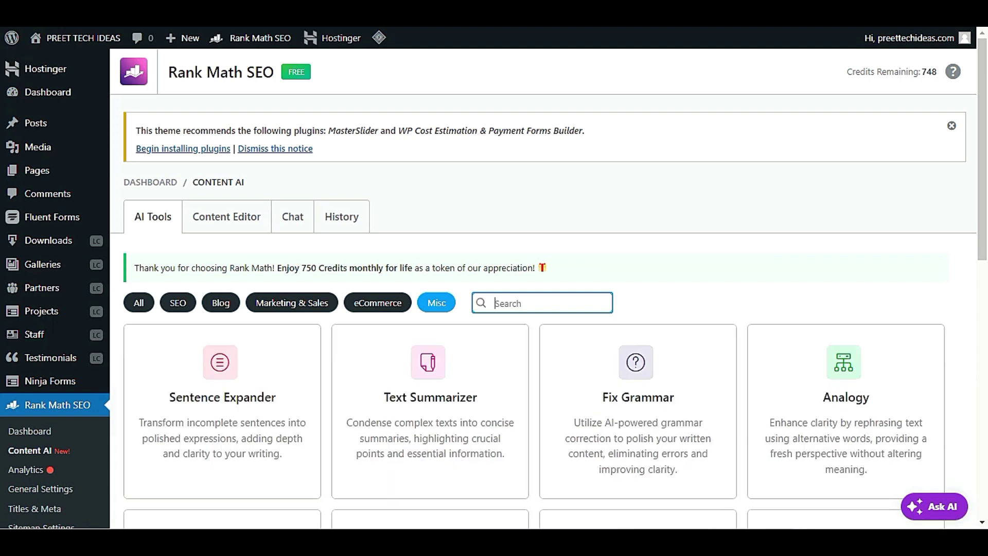
text(e)
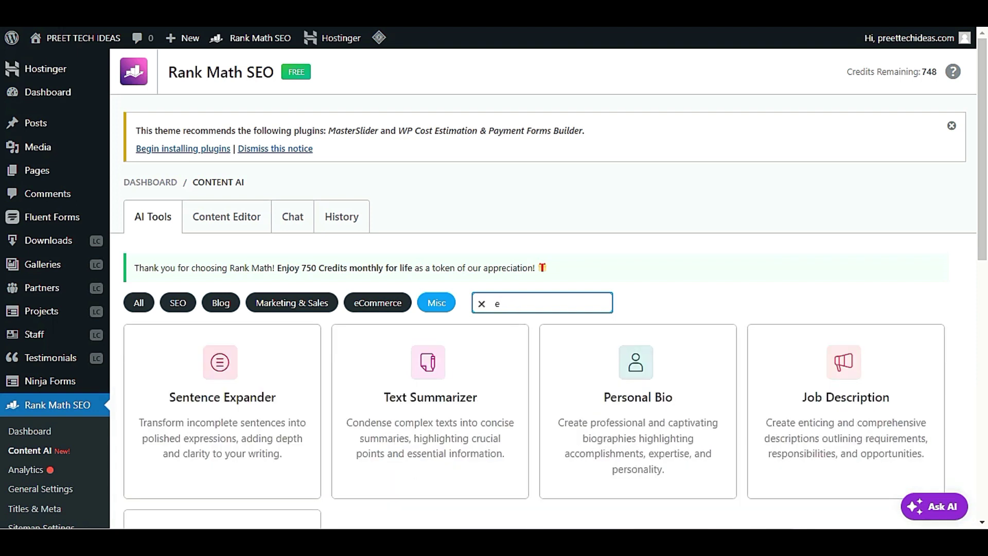
text(c)
key(BackSpace)
key(BackSpace)
key(BackSpace)
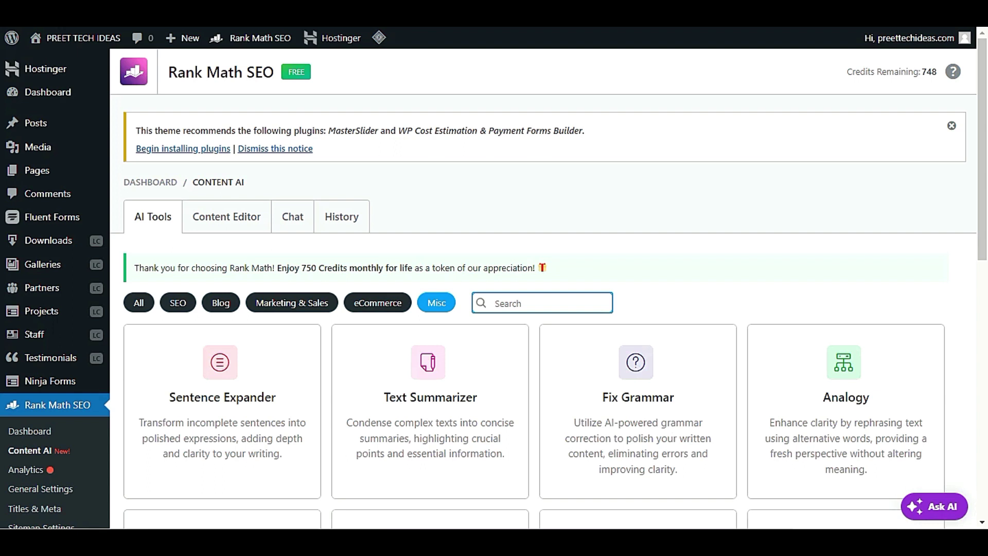
text(blo)
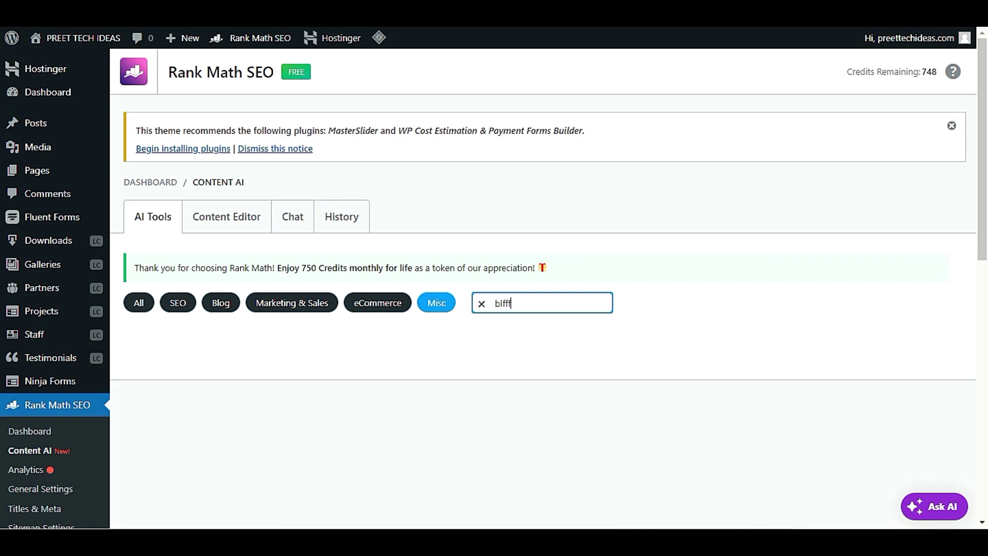
click(480, 303)
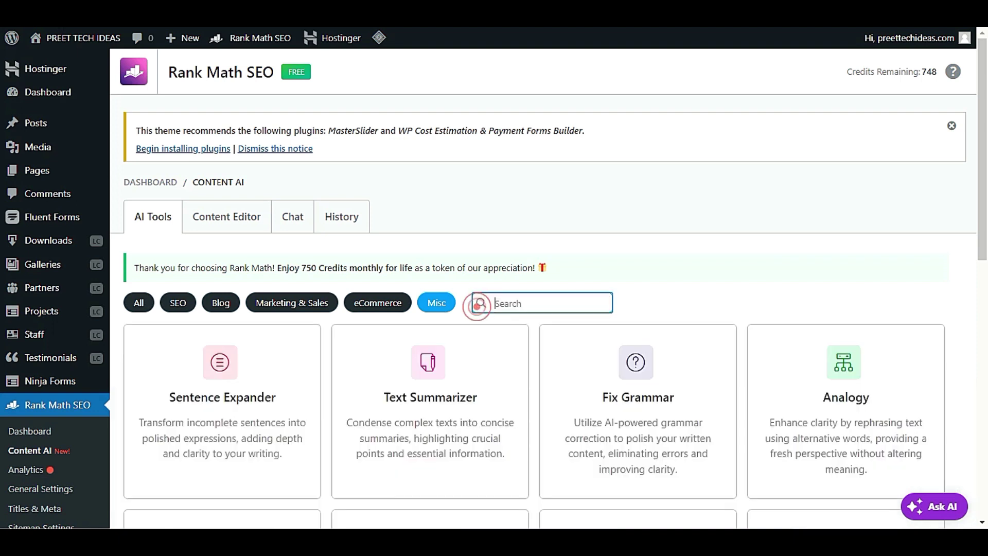
Show all AI tools, search them for "pod", and clear the search
click(148, 304)
click(514, 309)
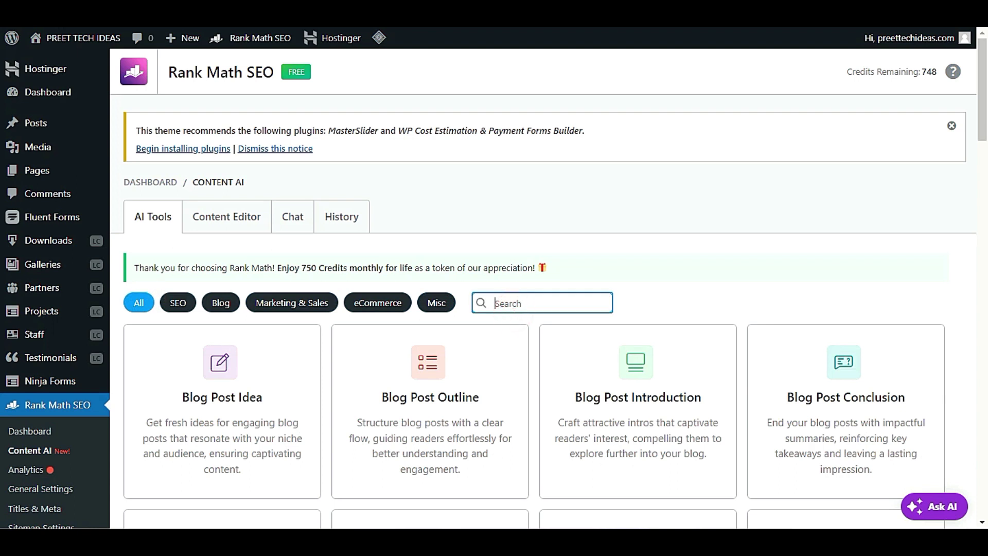
text(p)
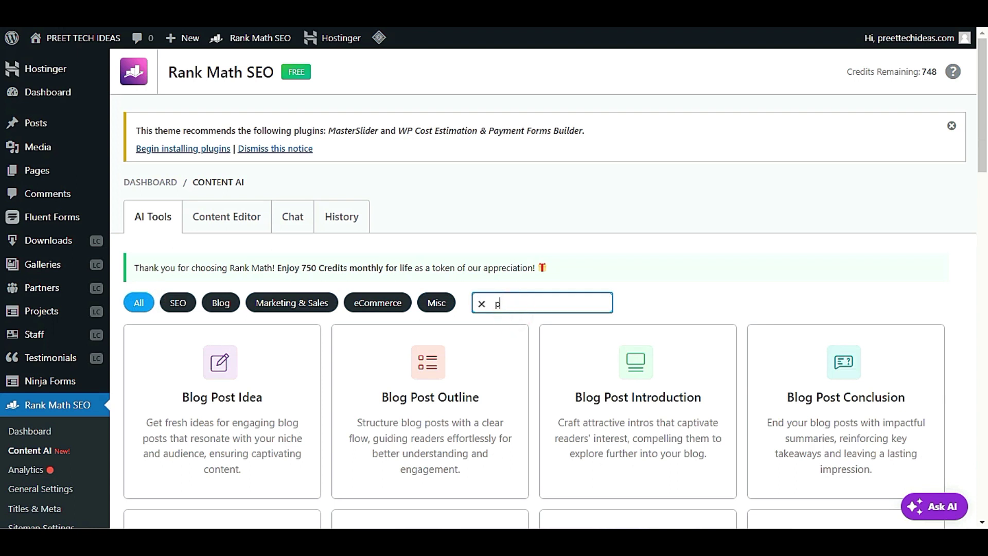
text(od)
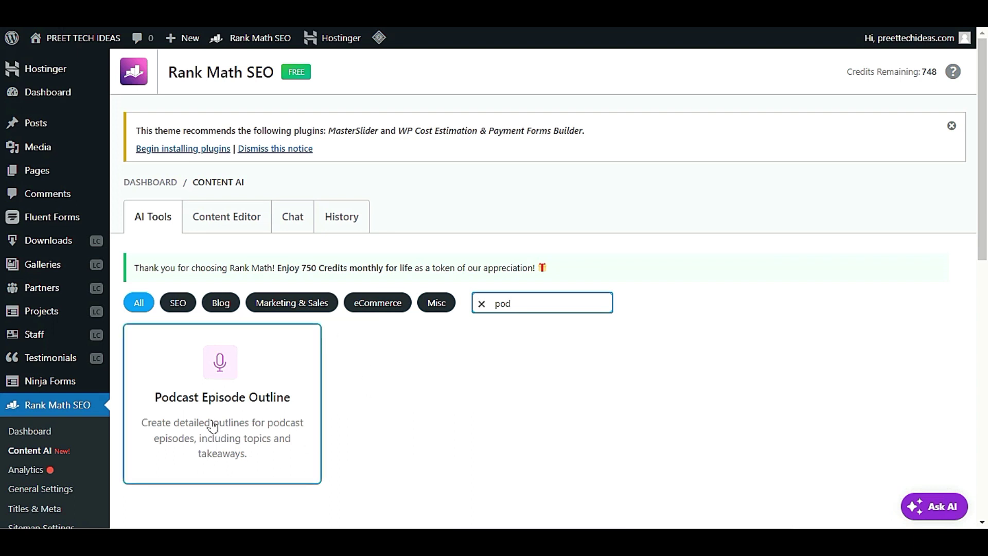
double_click(526, 304)
key(BackSpace)
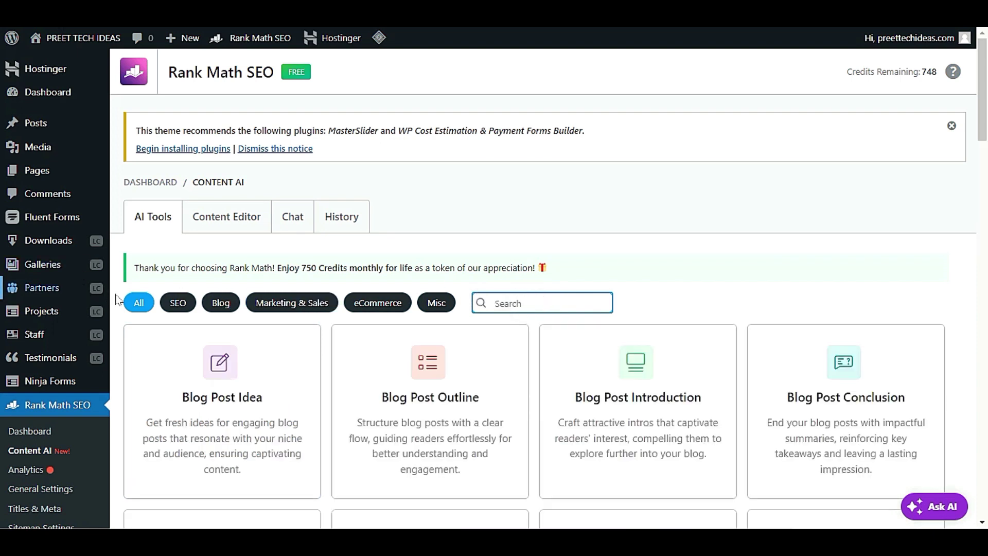
Switch from the SEO category back to all tools and open the Topic Research tool
click(132, 303)
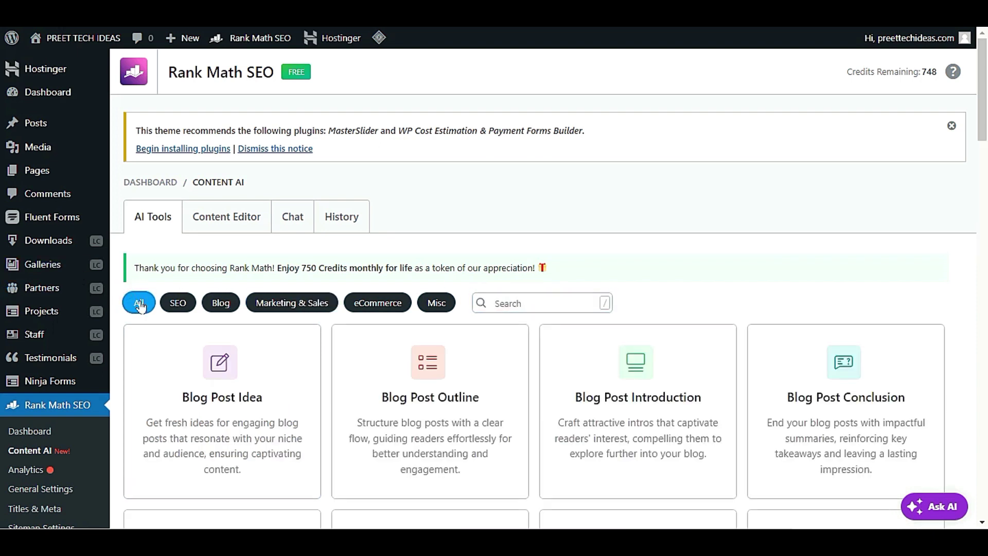
click(189, 302)
click(137, 303)
scroll(193, 314, down, 2)
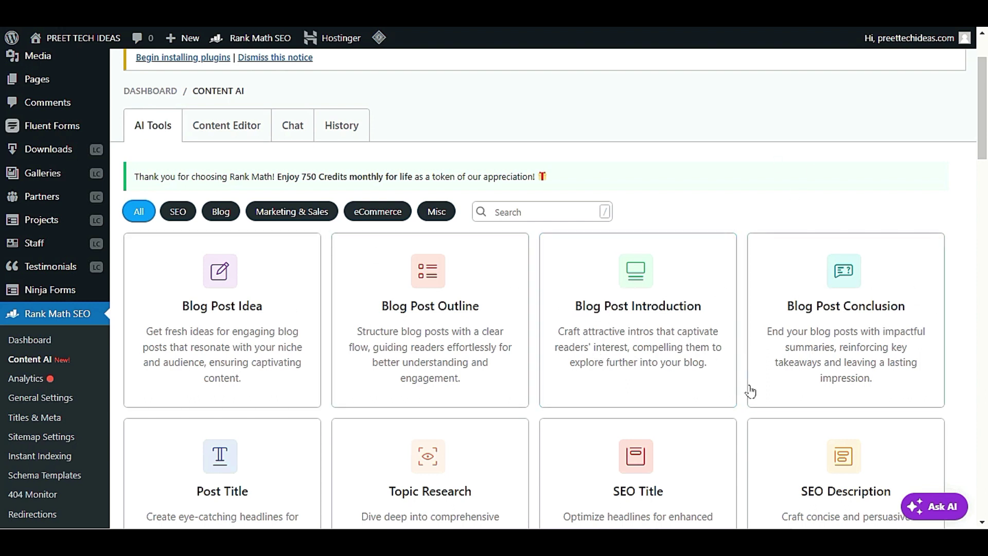
scroll(751, 391, down, 5)
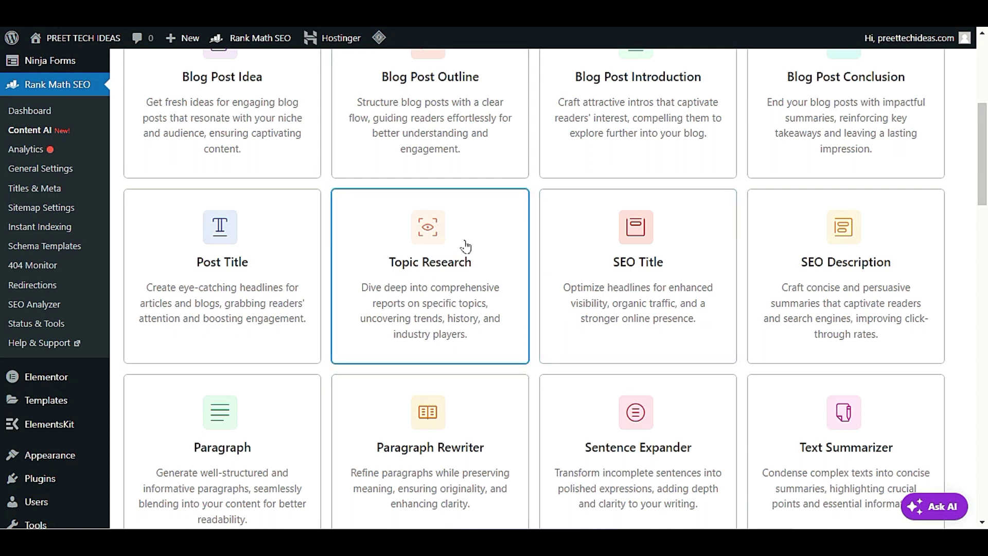
click(475, 298)
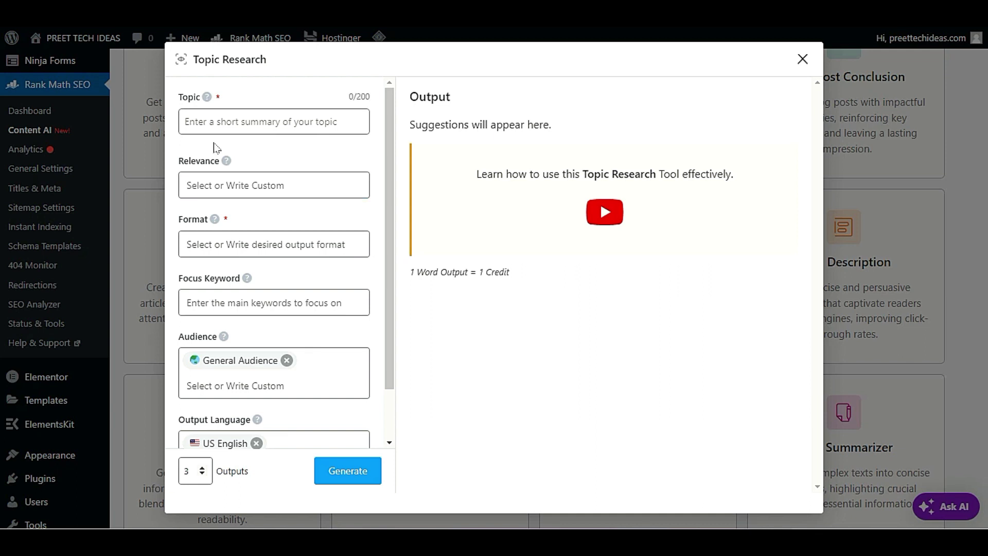
Examine the Topic, Relevance, Format and Focus Keyword fields of Topic Research and their choices without filling them in
click(234, 125)
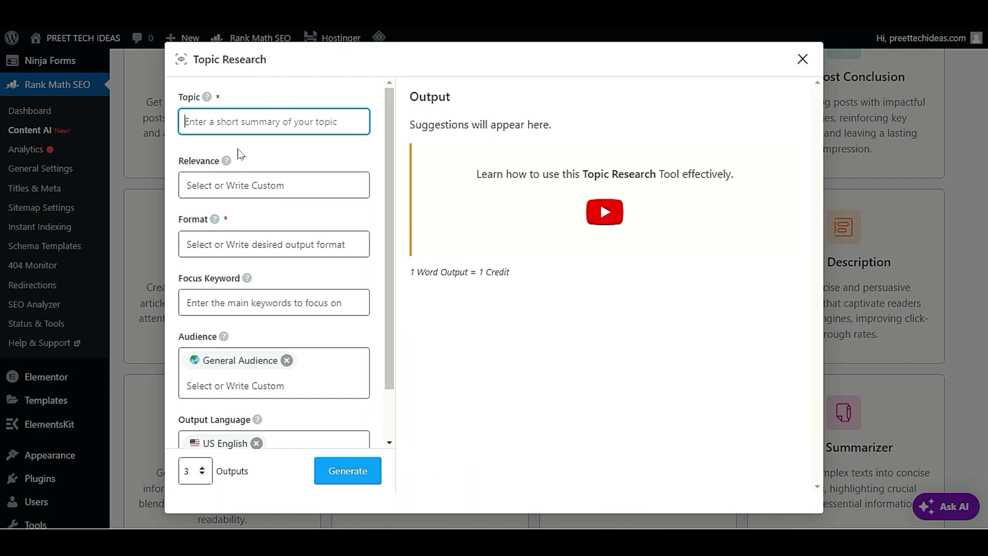
click(337, 193)
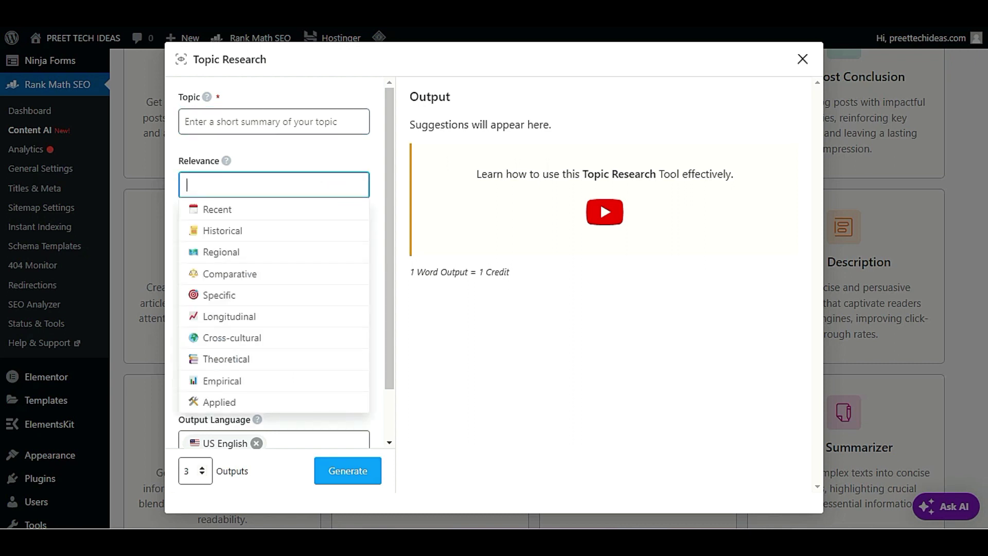
click(328, 155)
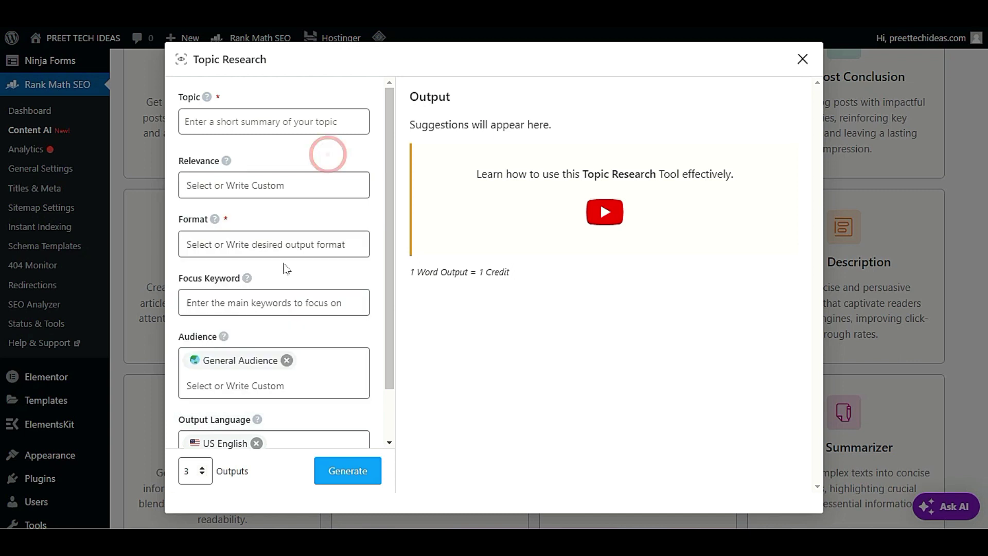
click(297, 248)
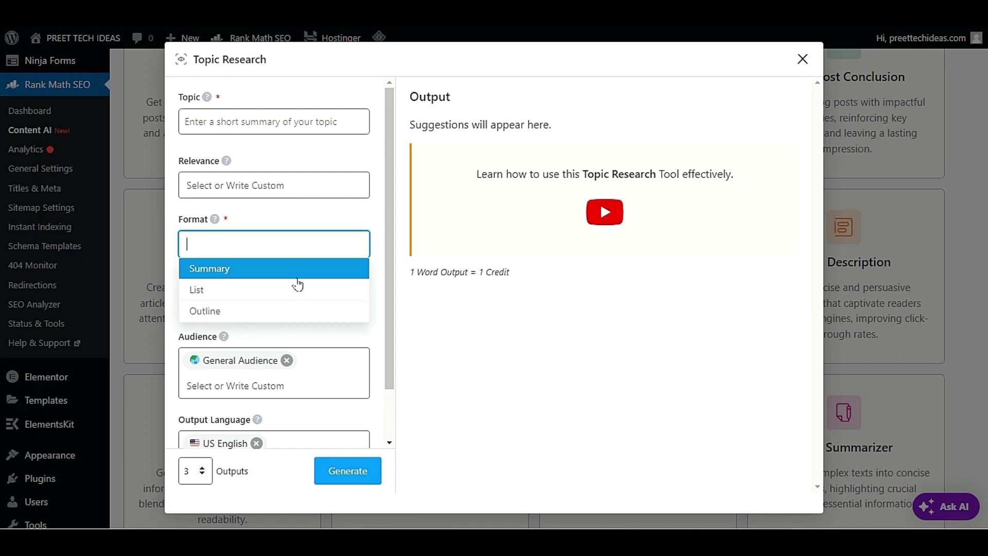
click(273, 225)
click(302, 308)
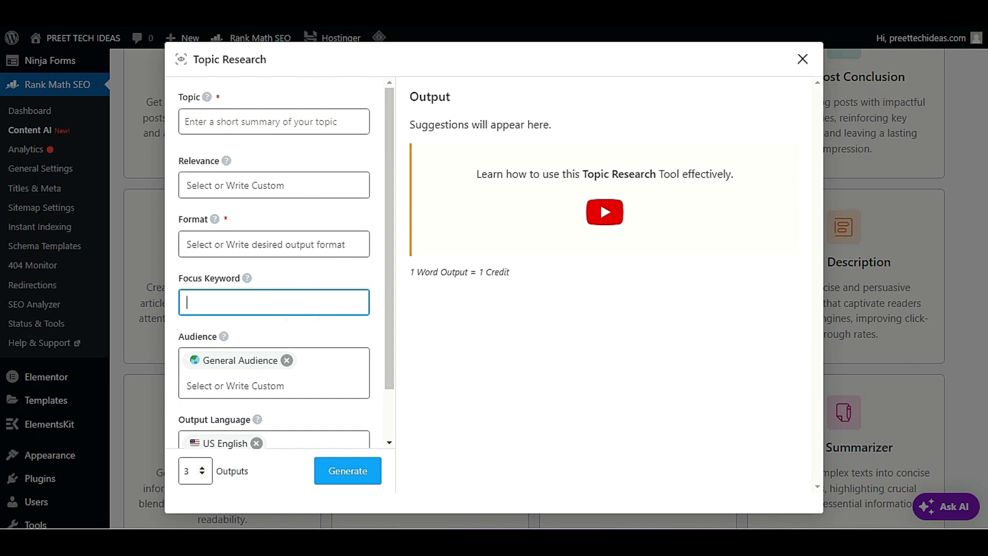
key(Return)
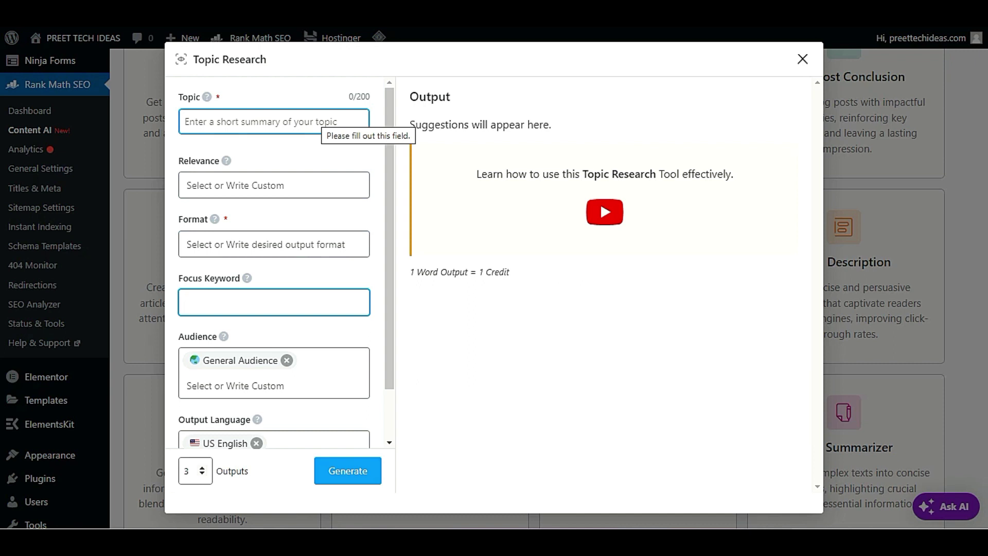
click(237, 291)
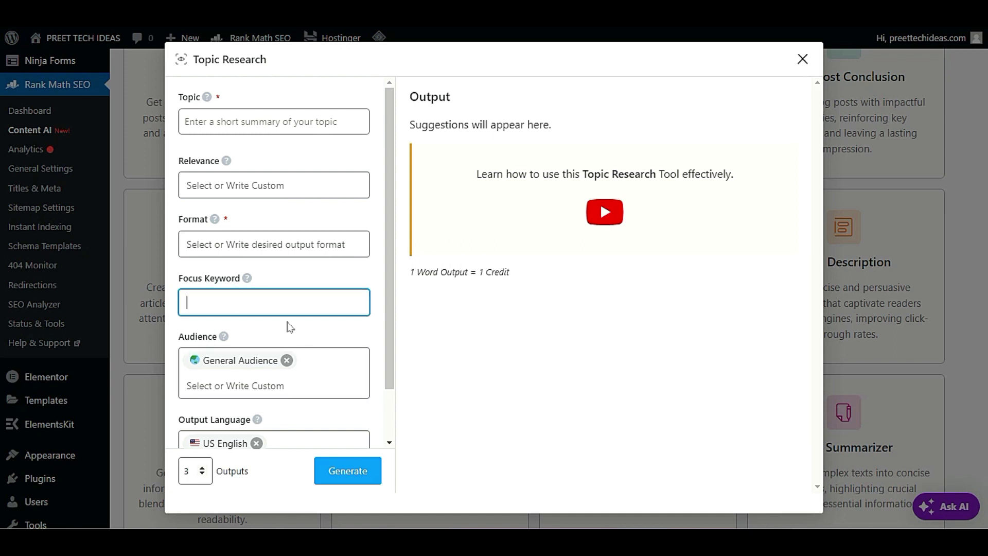
Add Students, Job Seekers and Travelers to General Audience as the audience of the Topic Research tool
scroll(310, 342, down, 1)
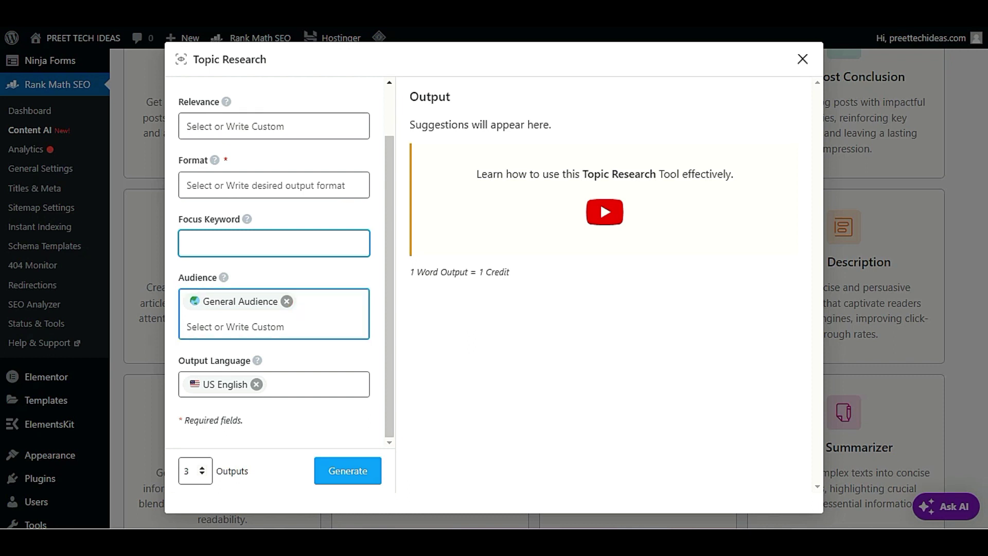
scroll(304, 330, up, 1)
click(304, 331)
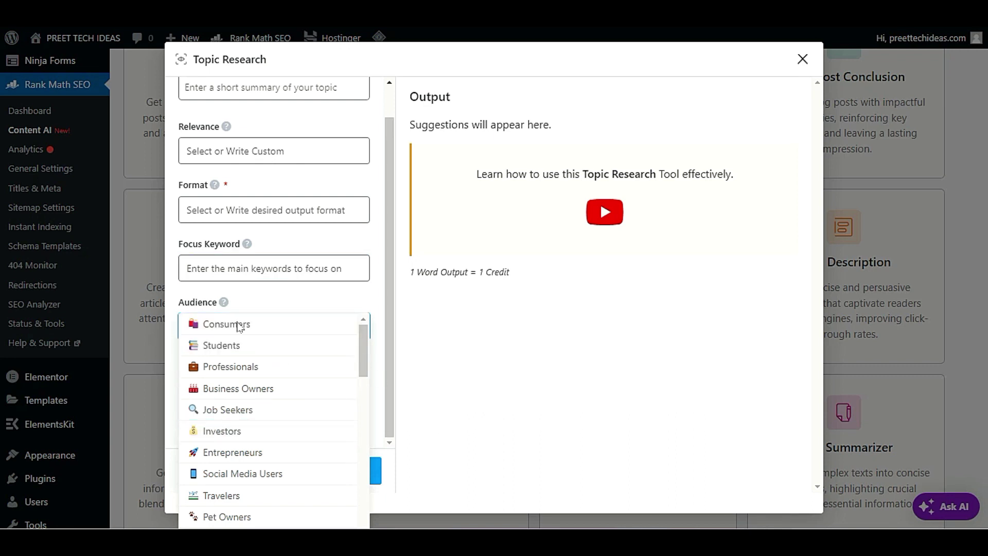
scroll(297, 352, down, 1)
click(294, 344)
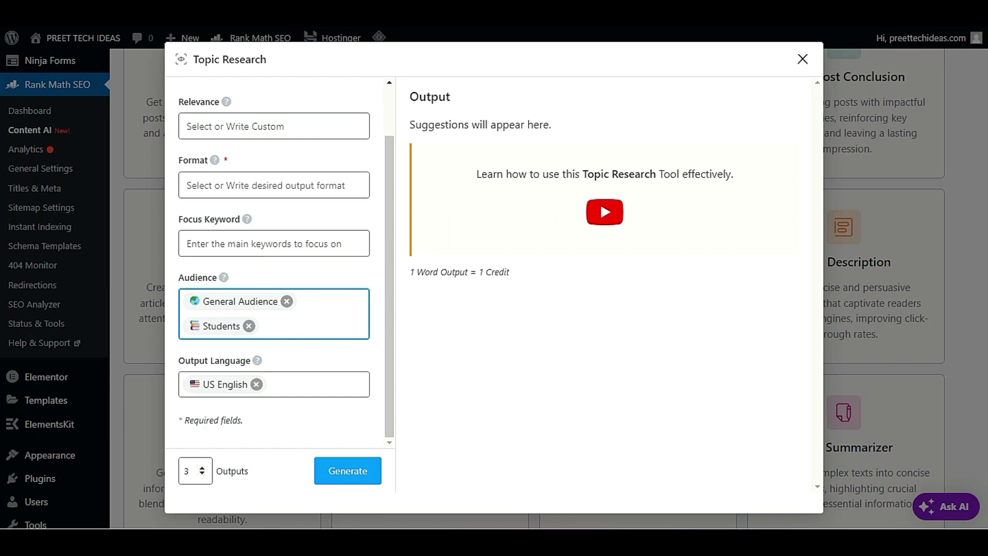
click(308, 330)
click(265, 361)
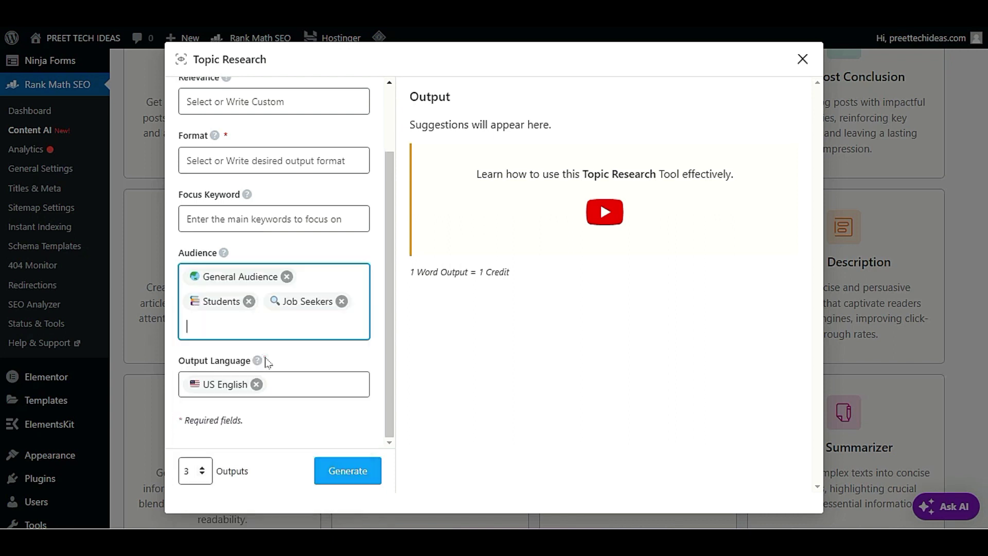
click(295, 334)
click(267, 401)
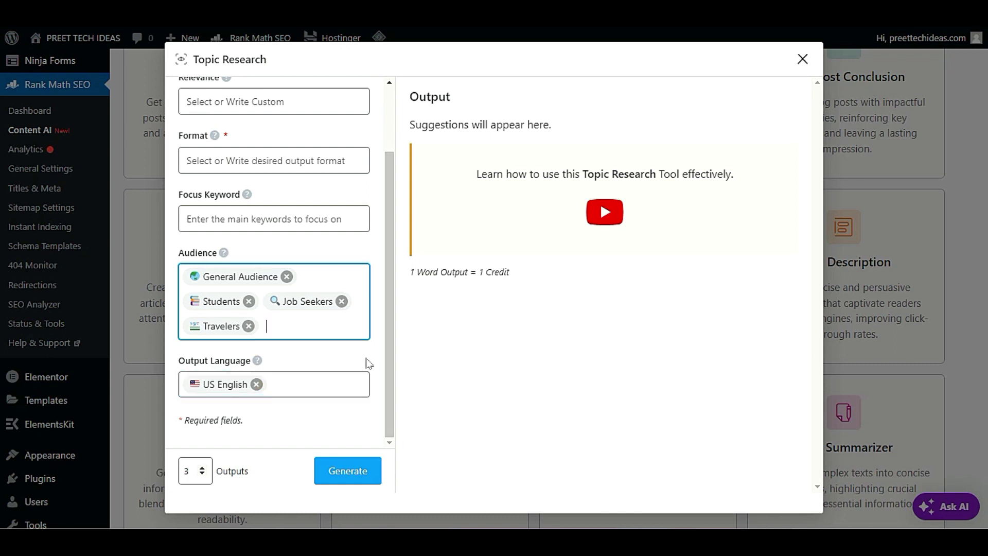
scroll(293, 170, up, 3)
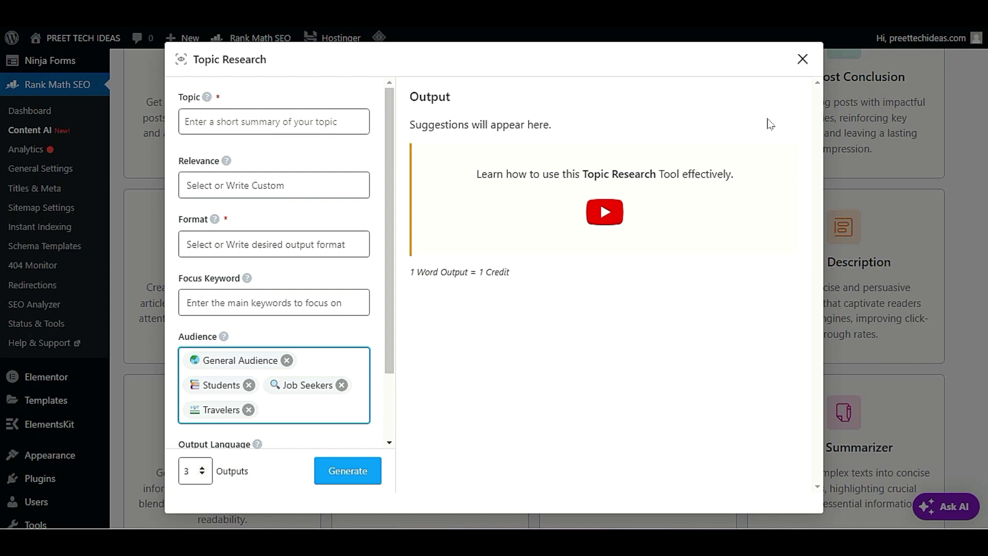
Close the Topic Research tool and look over the remaining AI tools in the Content AI list
click(804, 58)
scroll(680, 223, down, 3)
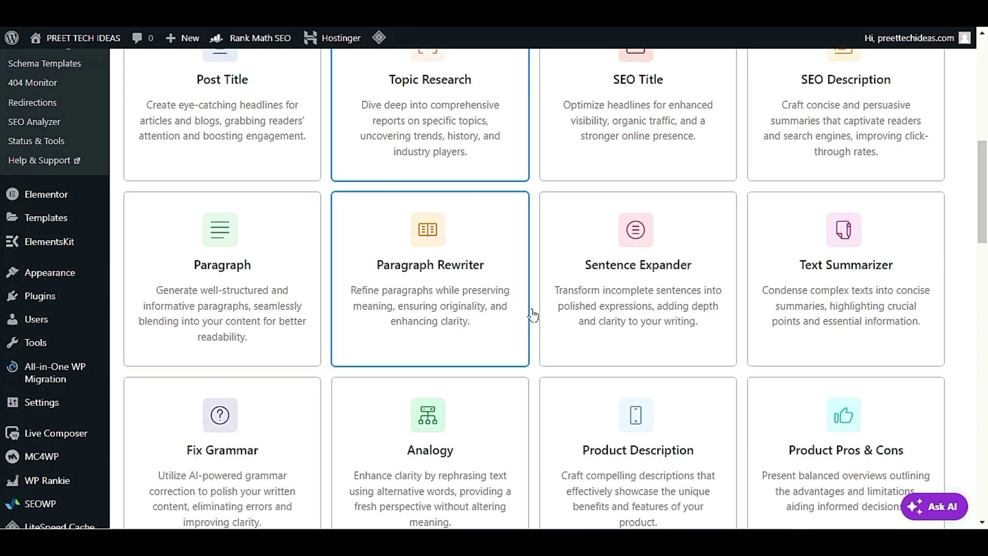
scroll(546, 278, up, 15)
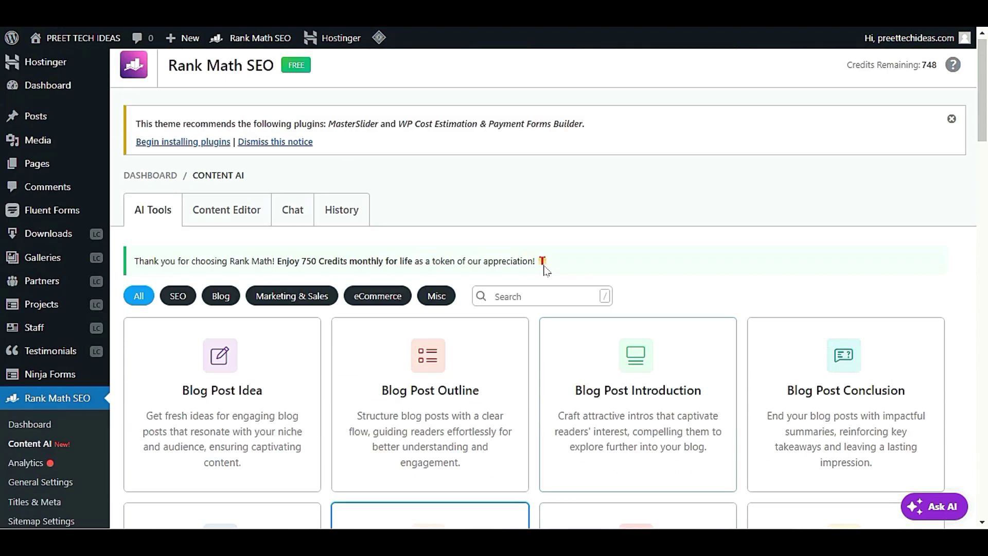
Open the published post "Rank Math SEO Plugin: Enhancing WordPress SEO Efforts" for editing from the list of posts
mouse_move(50, 126)
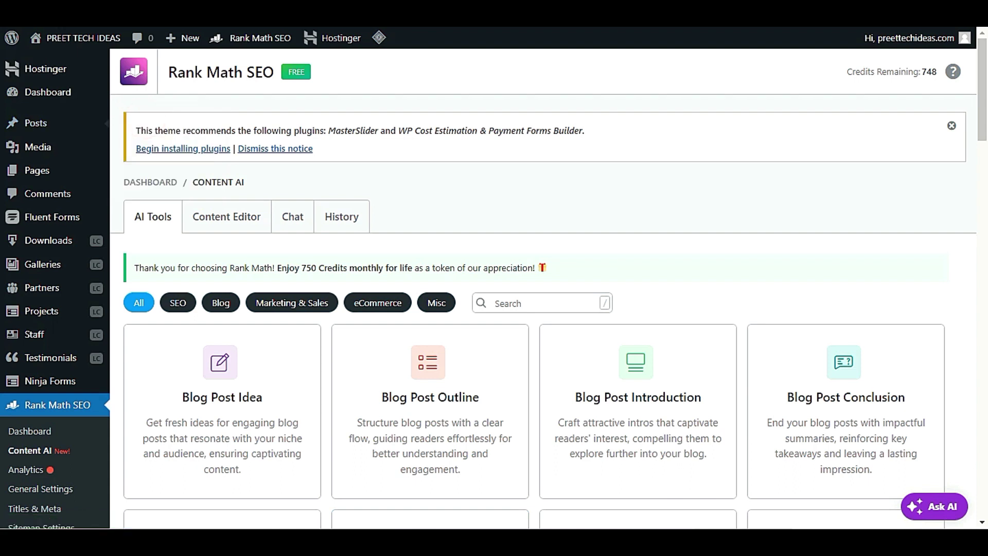
scroll(452, 181, down, 4)
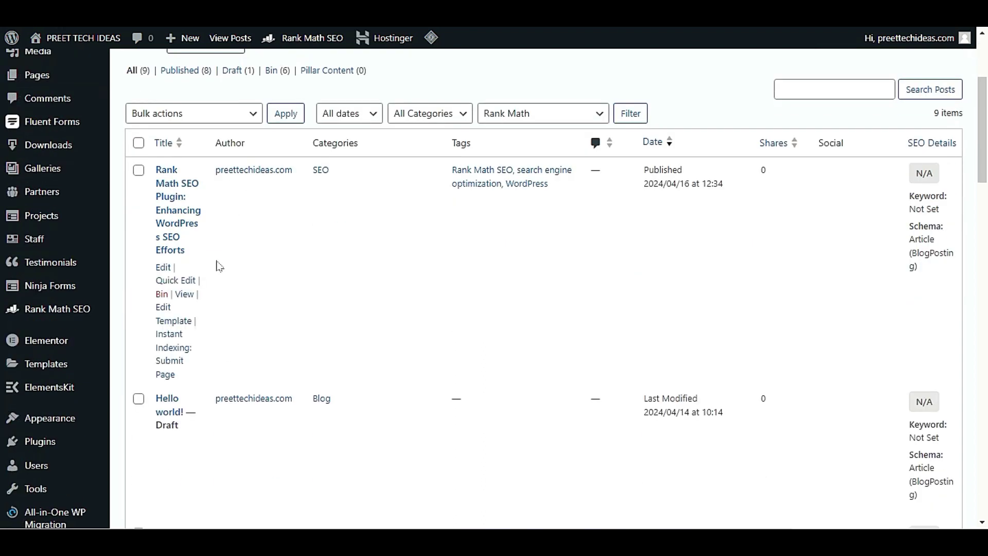
click(163, 267)
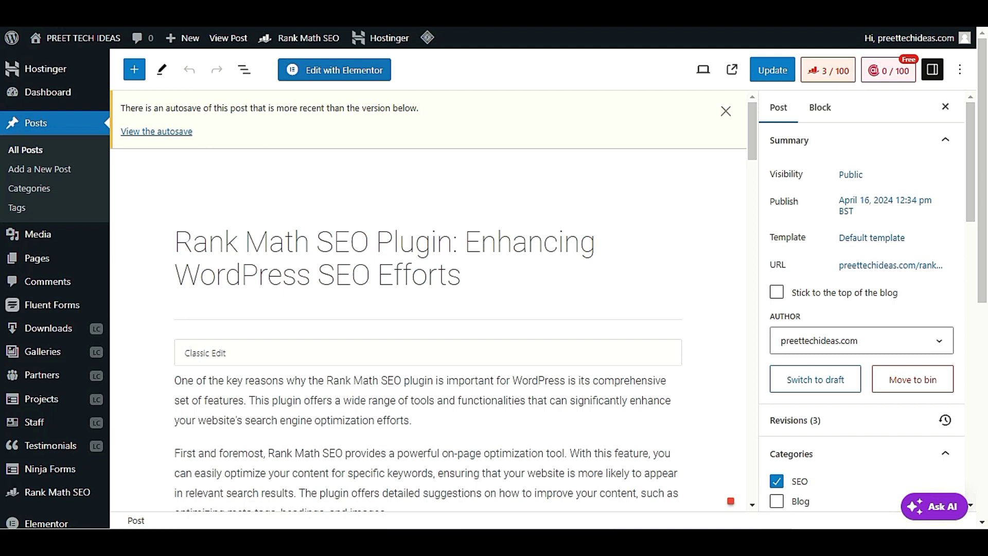
scroll(525, 280, down, 1)
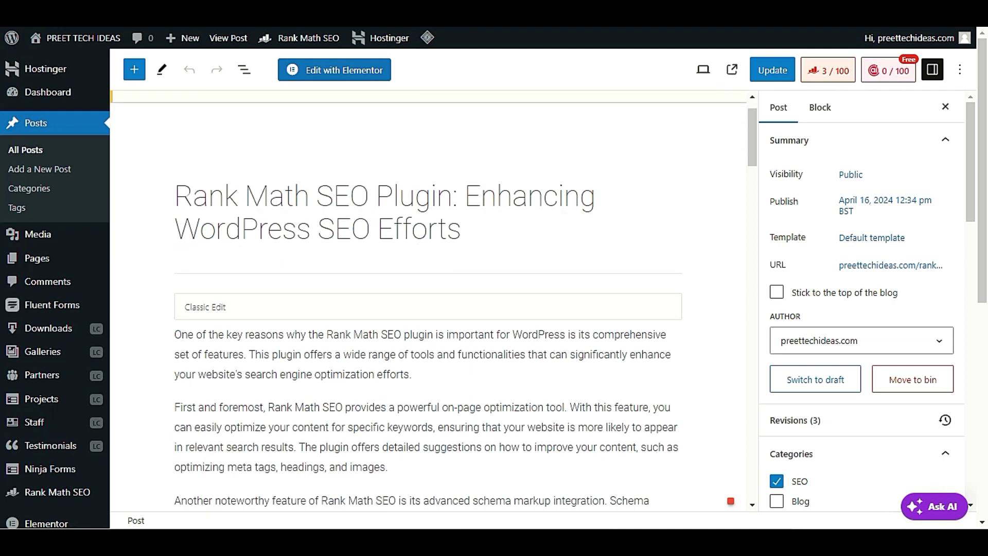
scroll(568, 224, down, 2)
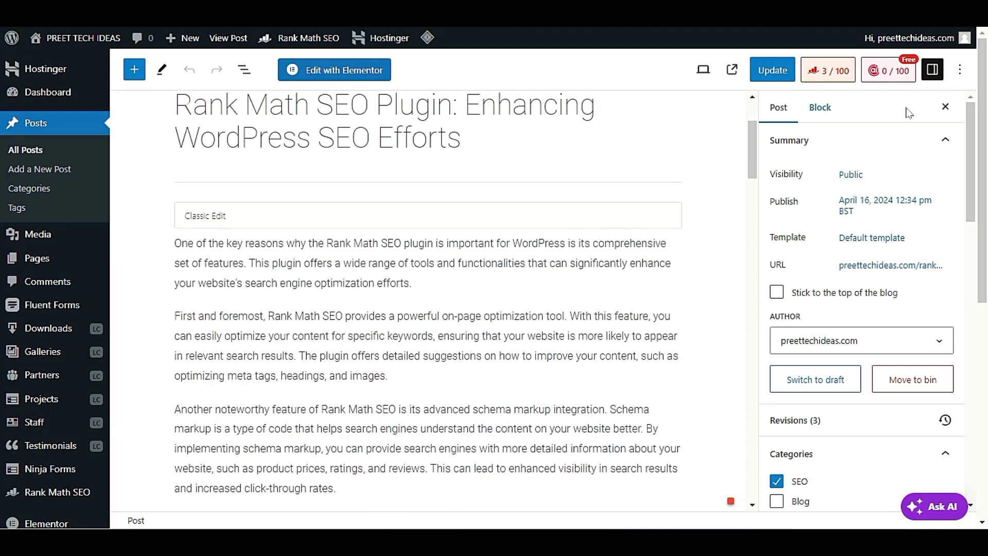
Show the post's Rank Math settings, view its preview snippet editor, and close the editor without changes
click(840, 76)
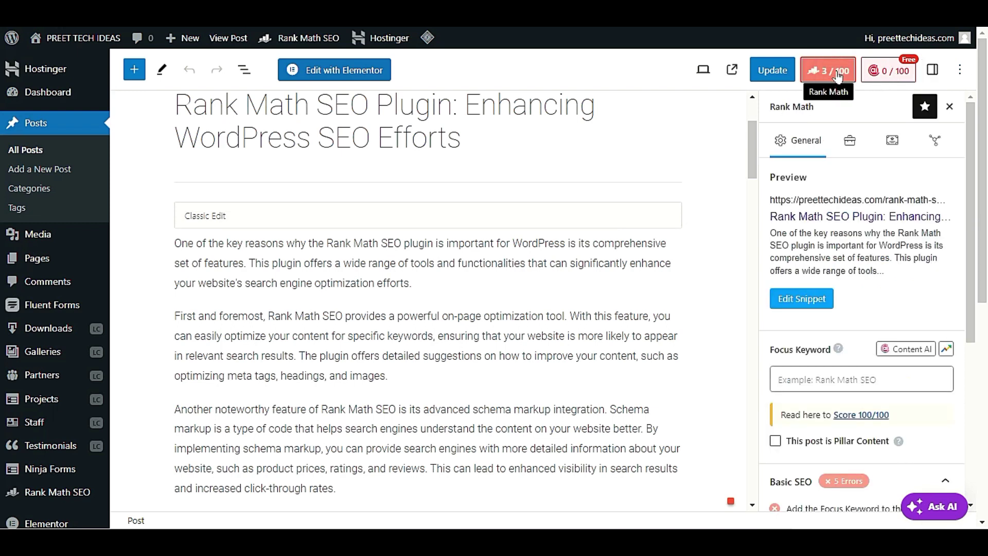
click(809, 301)
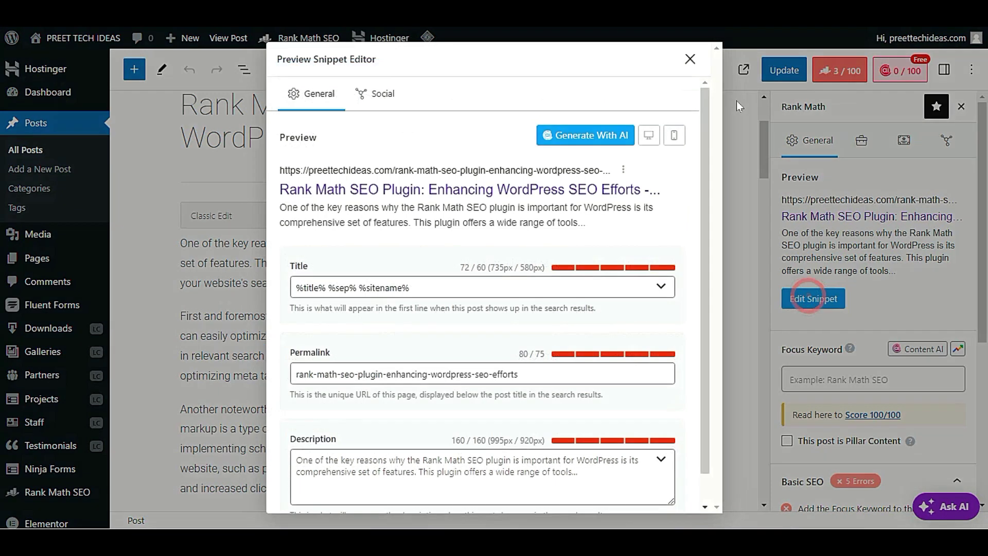
click(690, 62)
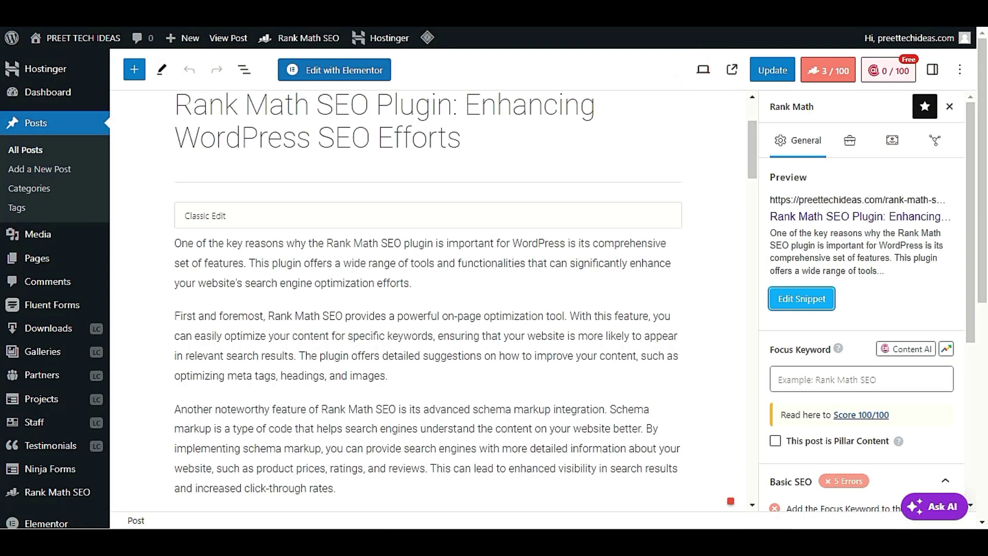
Open Content AI's Write options for the post and view the end of the article, leaving the instructions empty
click(894, 76)
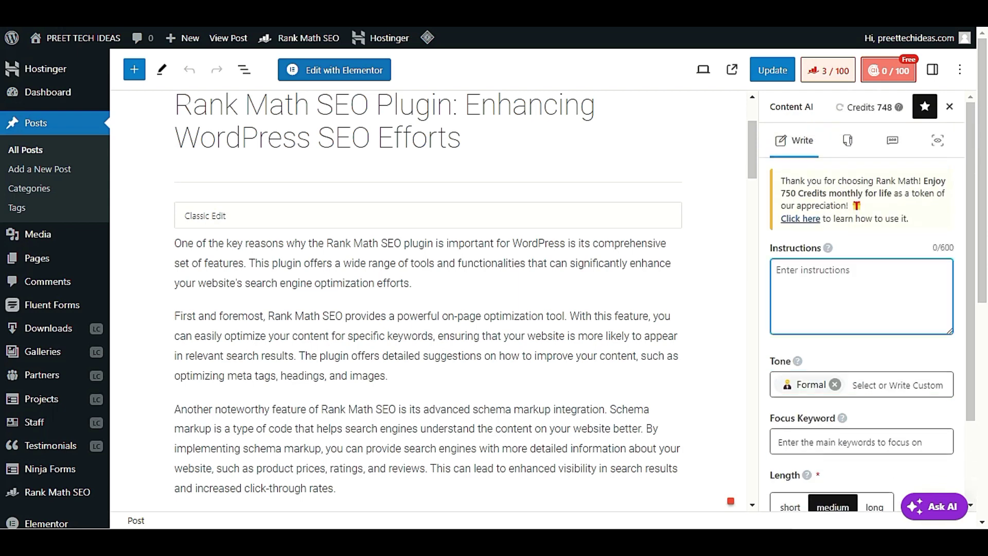
drag(752, 164, 776, 485)
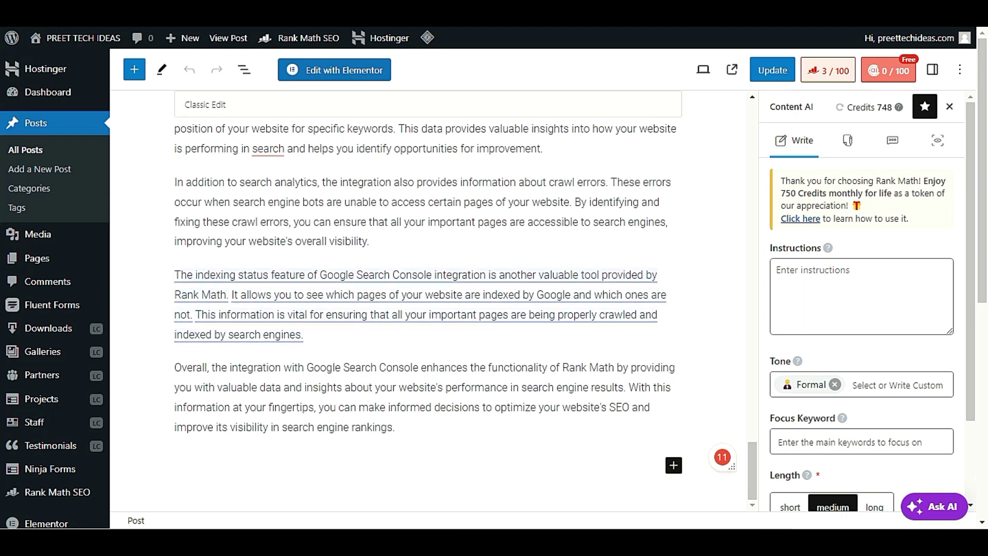
click(854, 304)
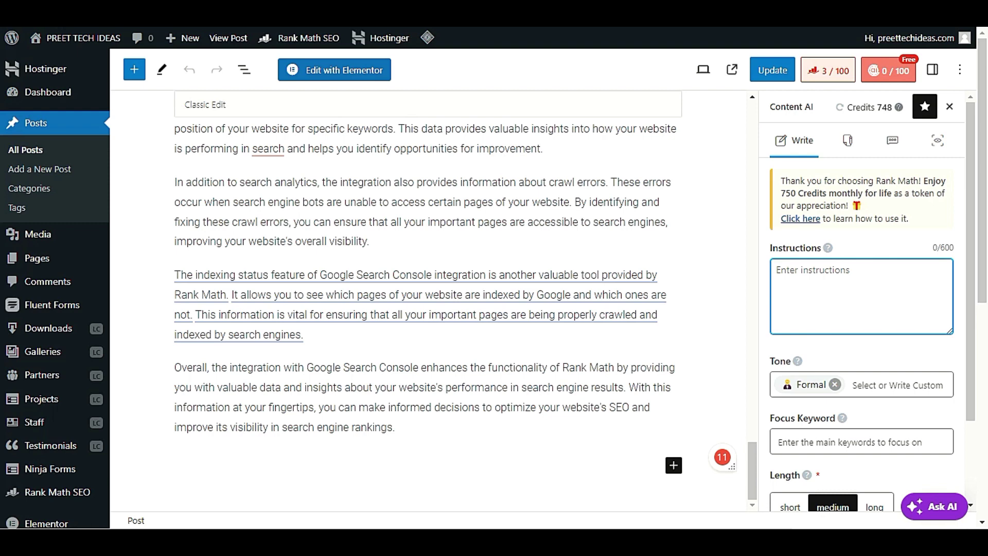
click(741, 303)
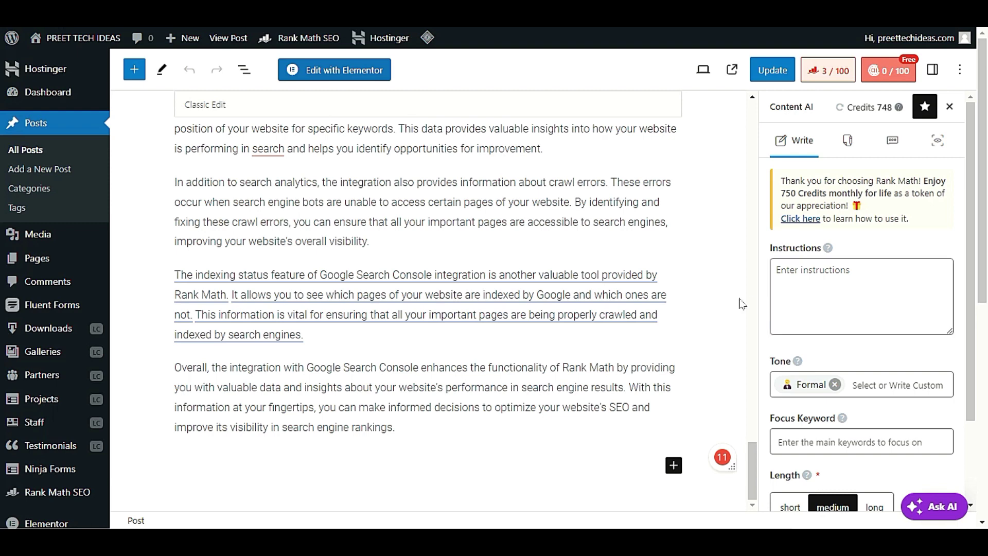
Convert the article's classic content into separate editor blocks
scroll(741, 303, up, 15)
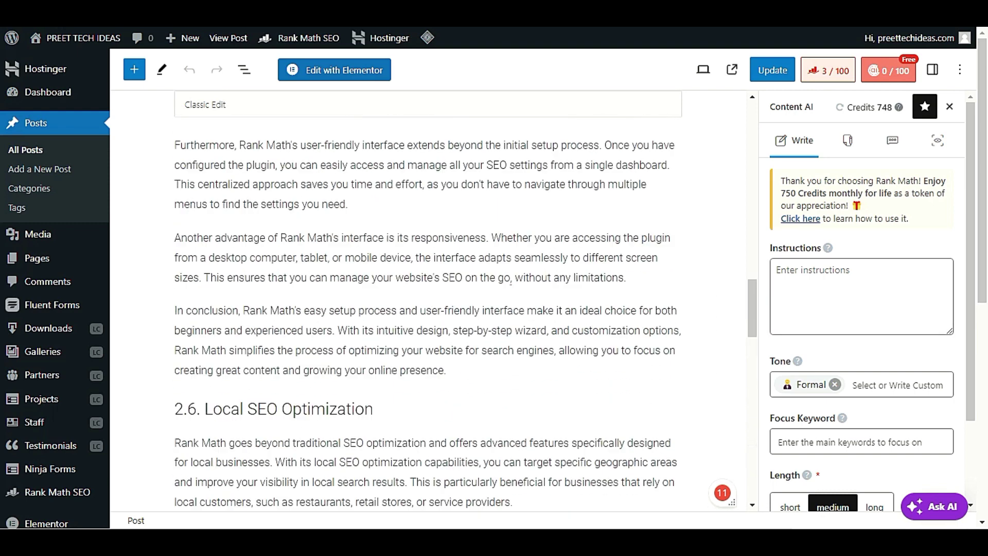
scroll(741, 304, up, 15)
scroll(530, 353, down, 4)
click(312, 177)
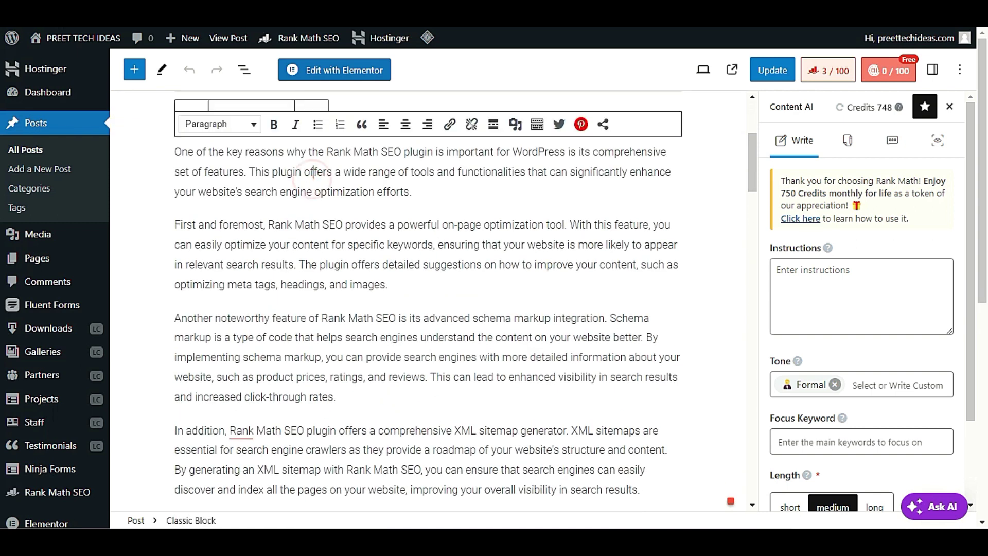
scroll(421, 308, up, 3)
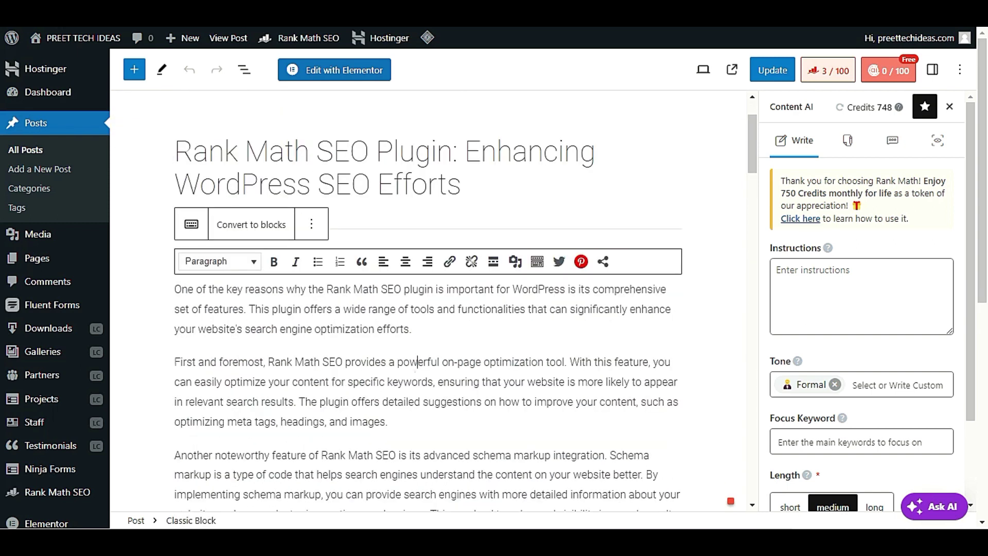
click(423, 167)
click(396, 359)
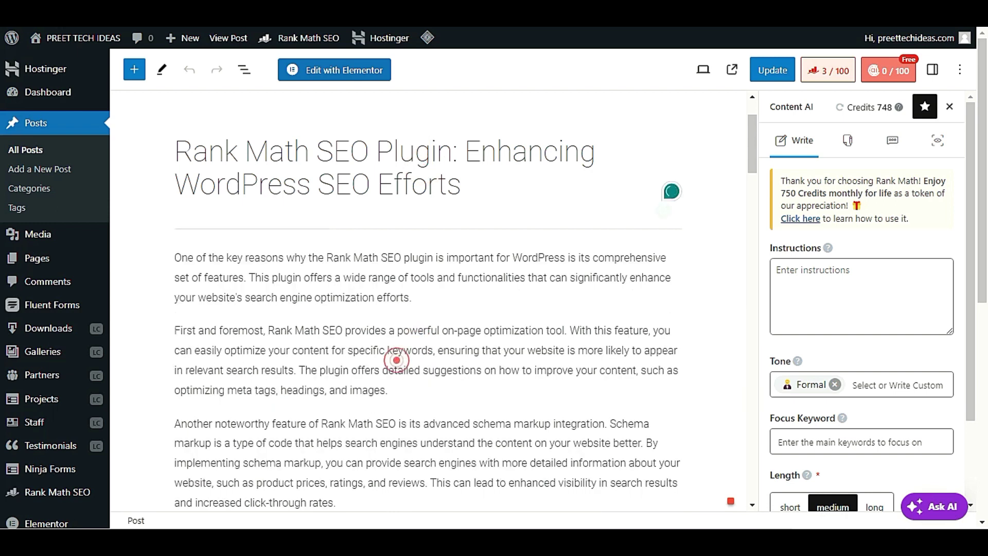
click(259, 226)
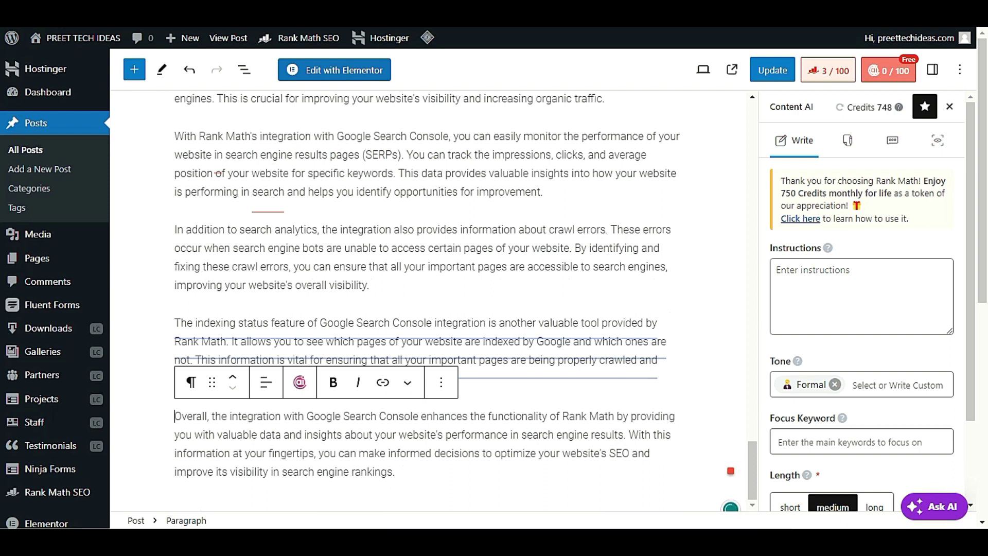
View the Content AI commands offered for the article's second paragraph and dismiss them without running any
scroll(515, 354, up, 20)
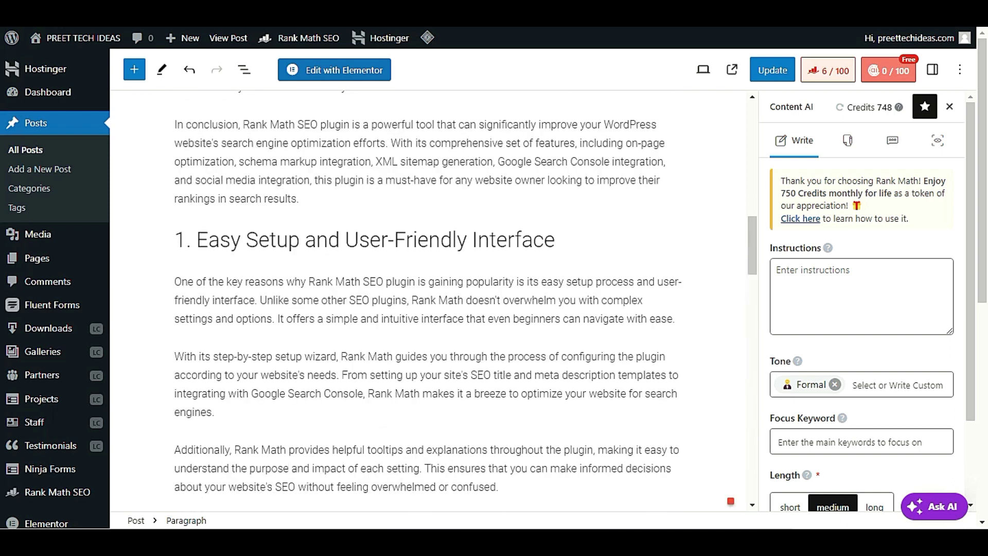
scroll(515, 354, up, 2)
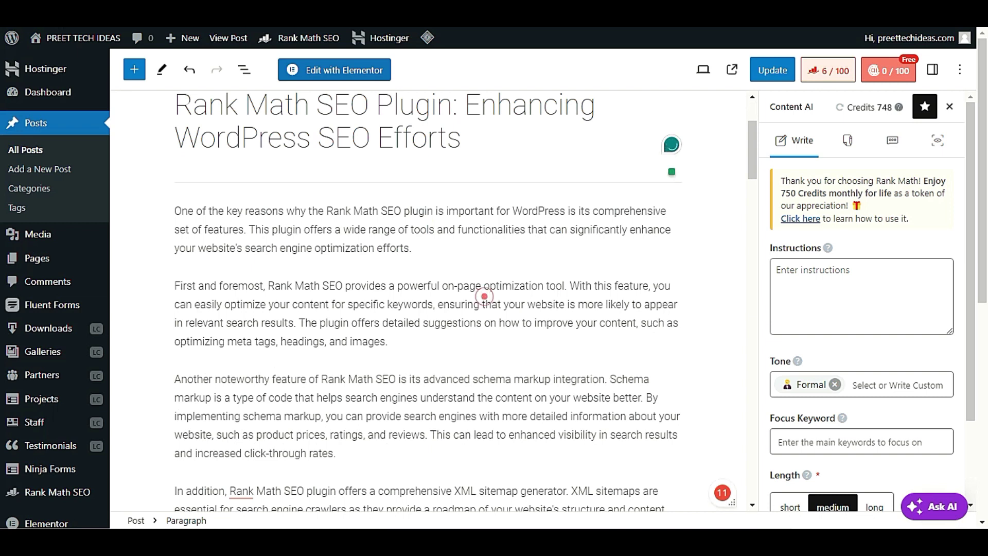
click(484, 304)
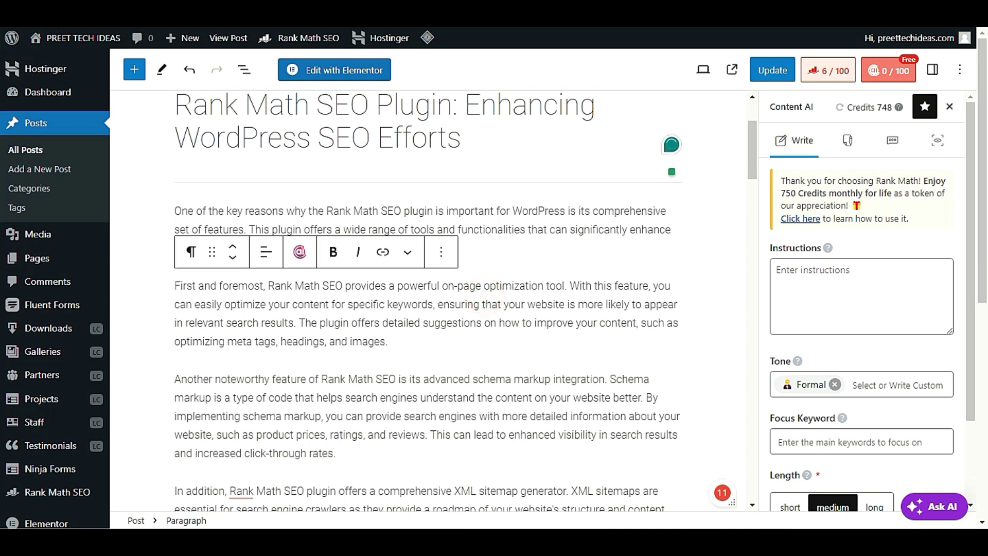
click(299, 255)
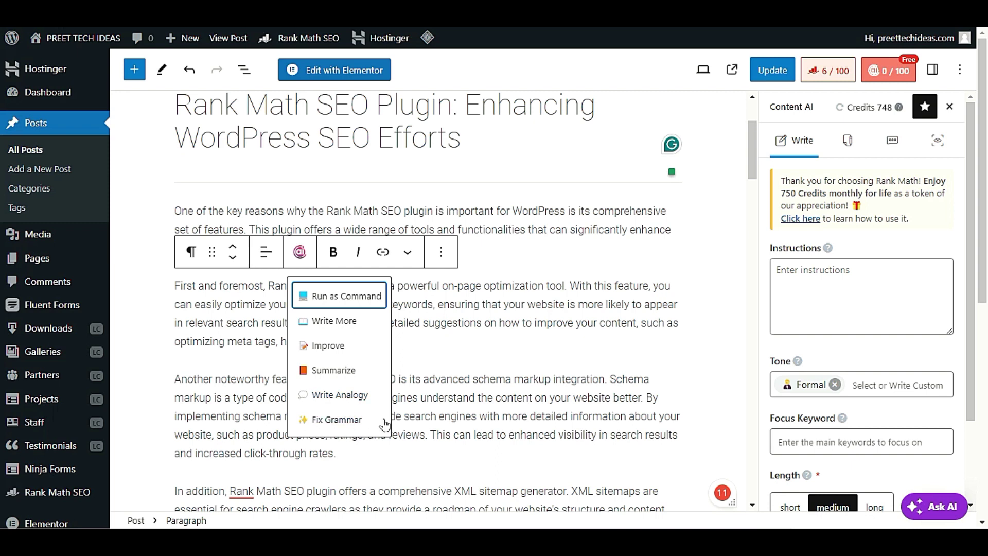
click(607, 304)
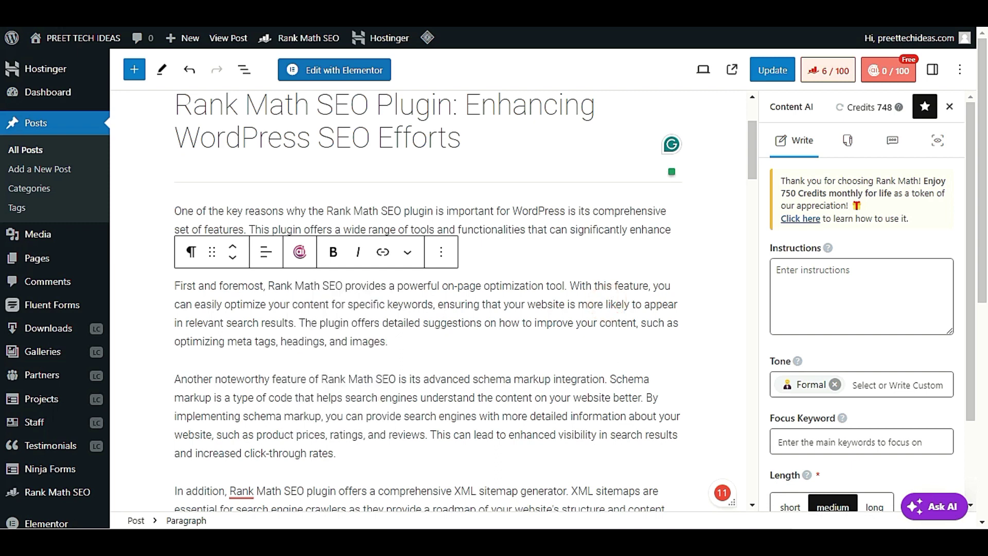
Generate an improved version of the article's opening paragraph with Content AI's Improve command
scroll(463, 300, down, 1)
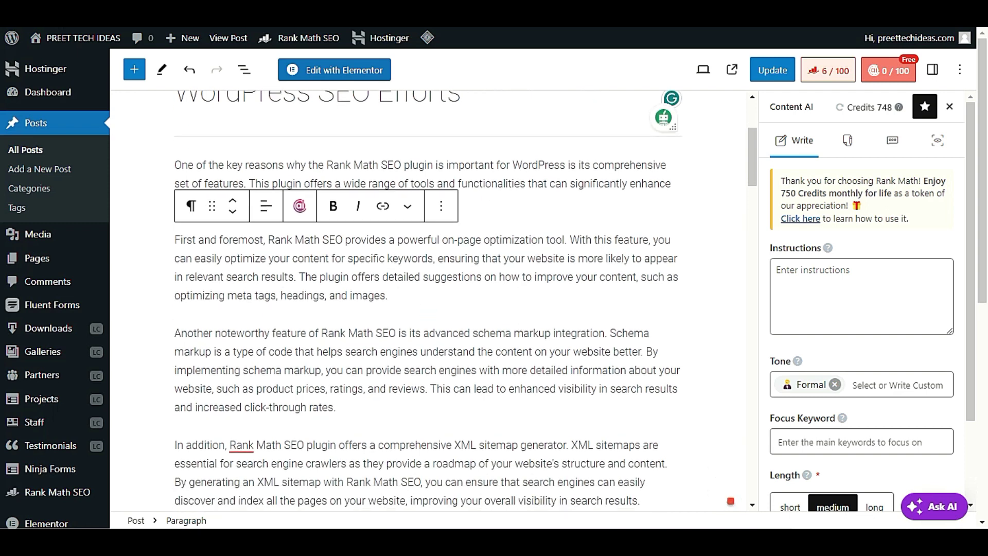
click(342, 351)
scroll(342, 352, up, 2)
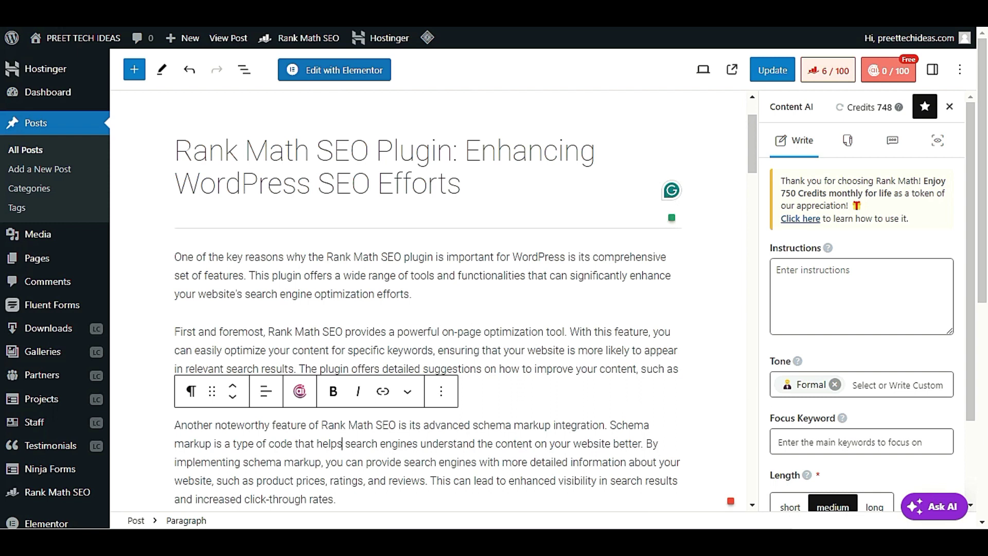
click(407, 268)
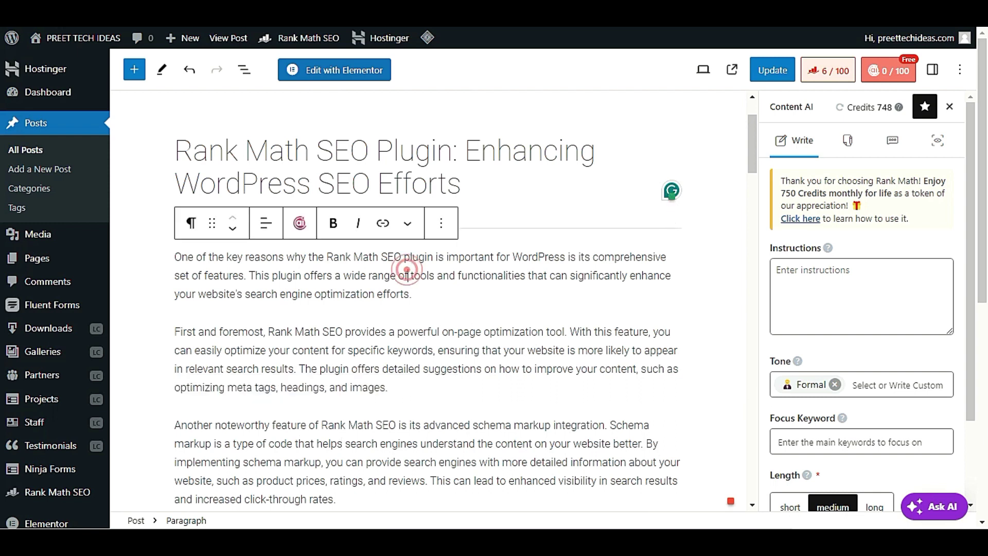
click(302, 230)
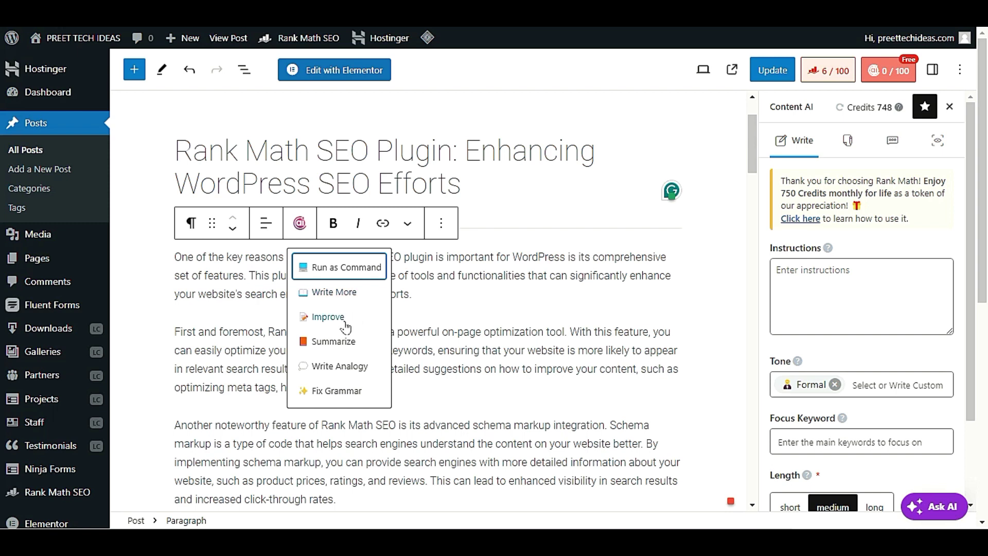
click(330, 316)
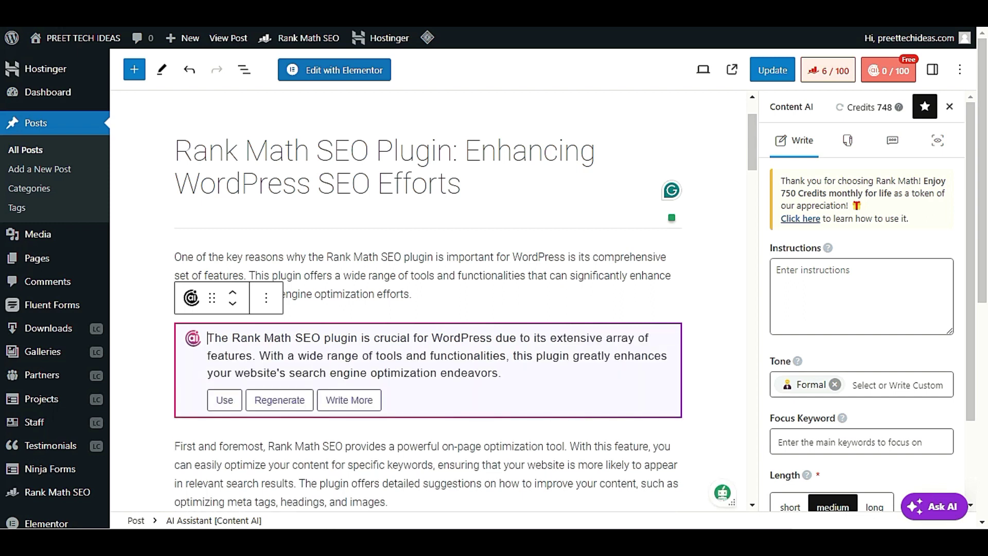
key(Tab)
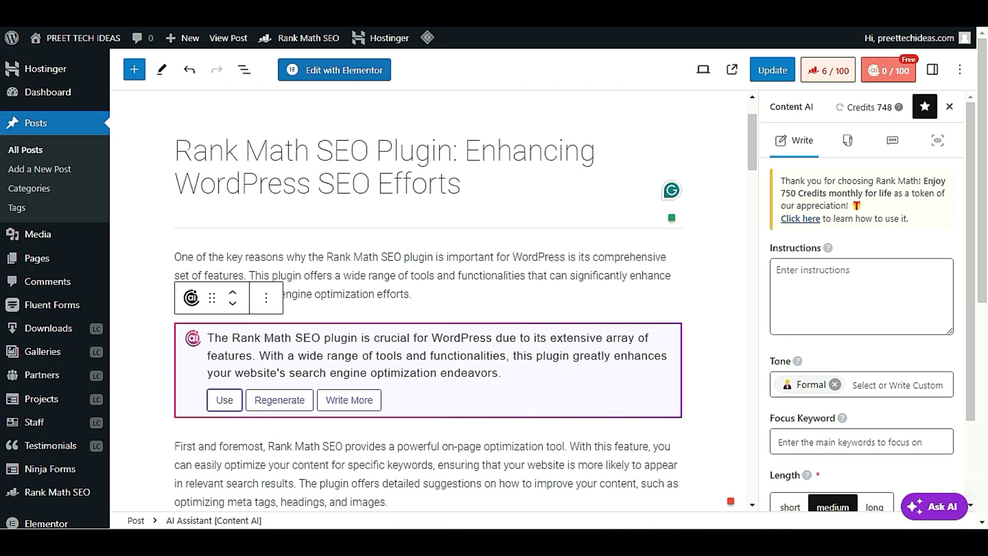
Show the Content AI tools within the post editor and filter them to the SEO category
click(890, 77)
click(899, 74)
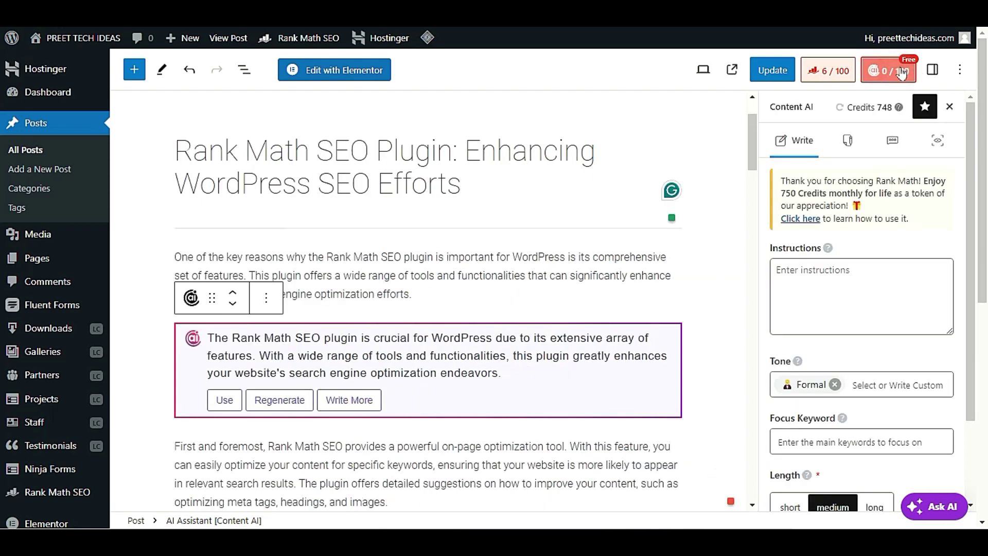
click(848, 144)
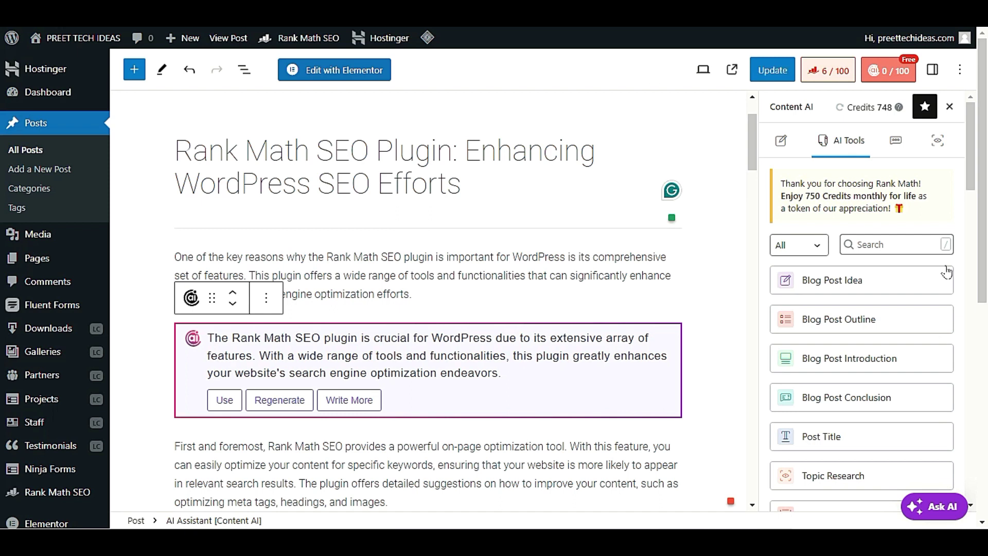
click(814, 245)
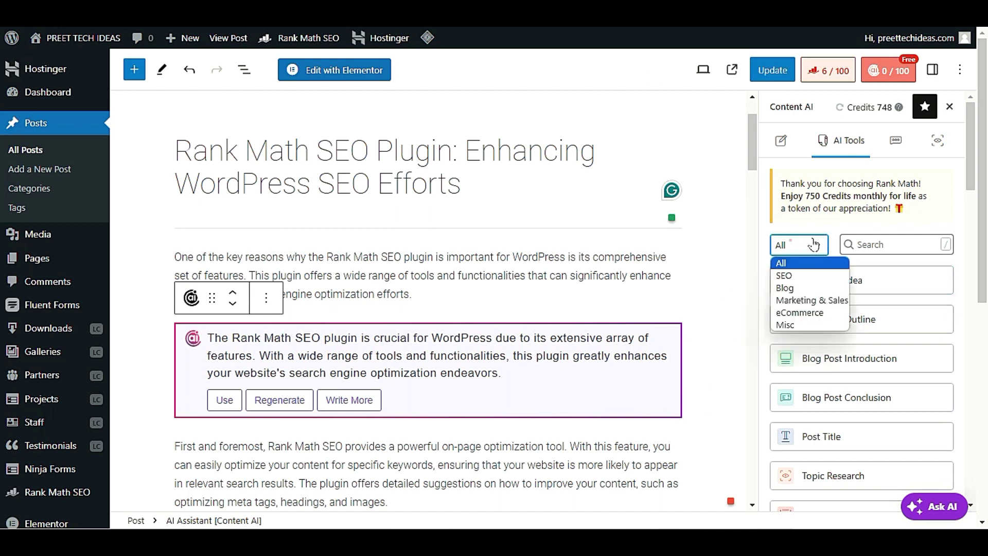
click(783, 276)
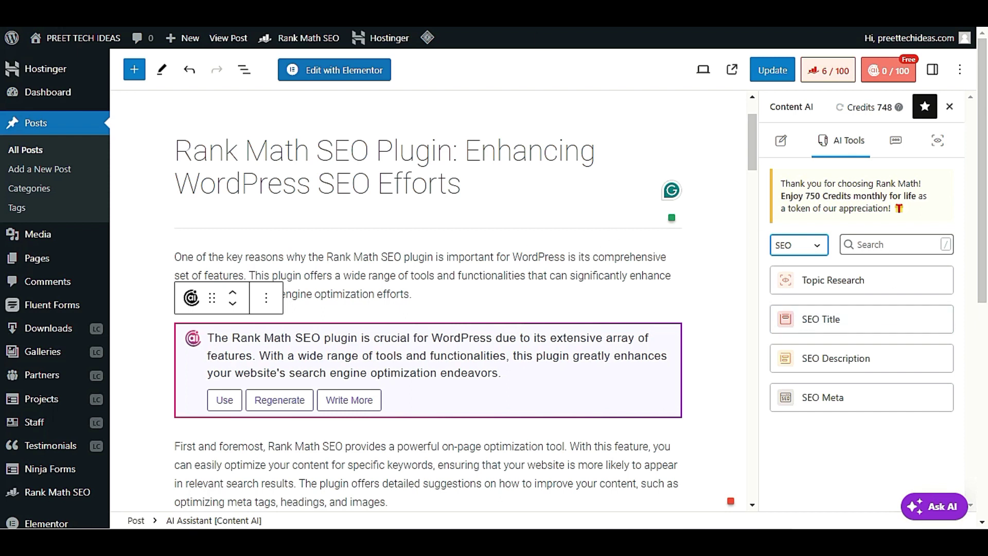
scroll(426, 308, down, 2)
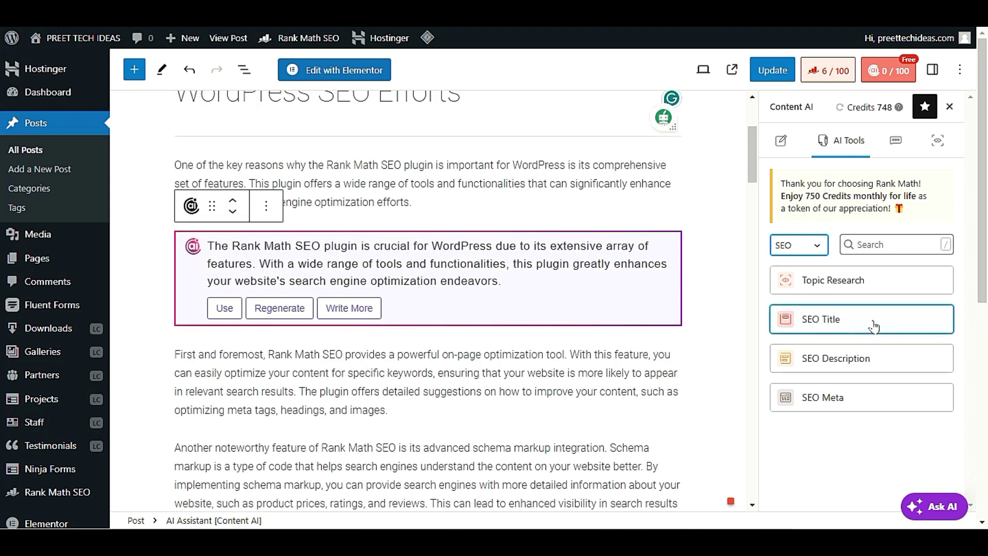
scroll(427, 309, down, 3)
scroll(427, 309, up, 7)
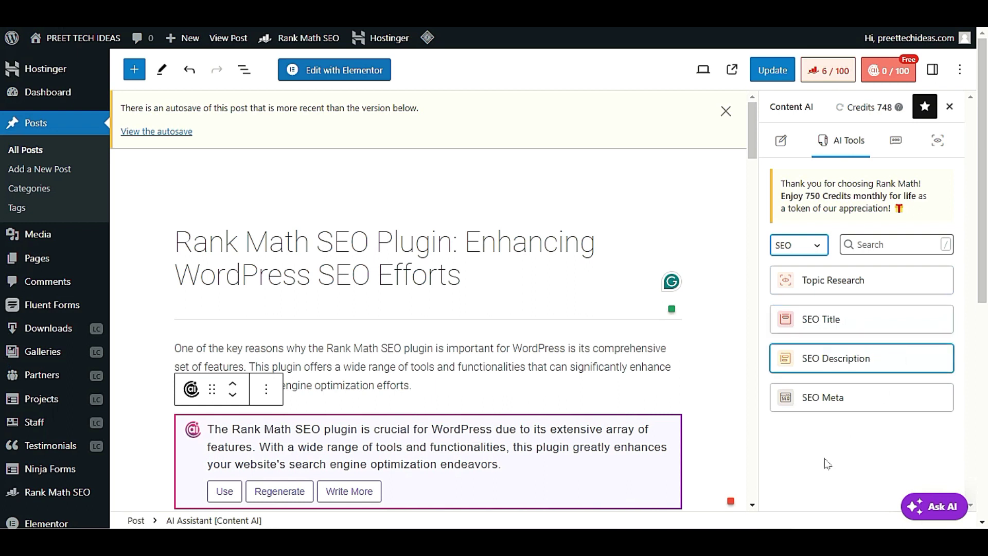
click(878, 402)
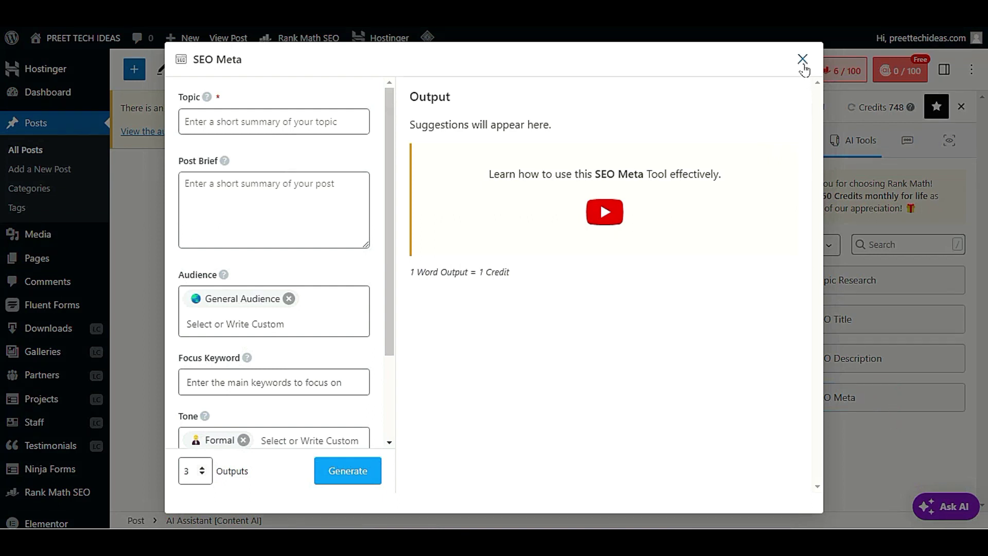
click(265, 120)
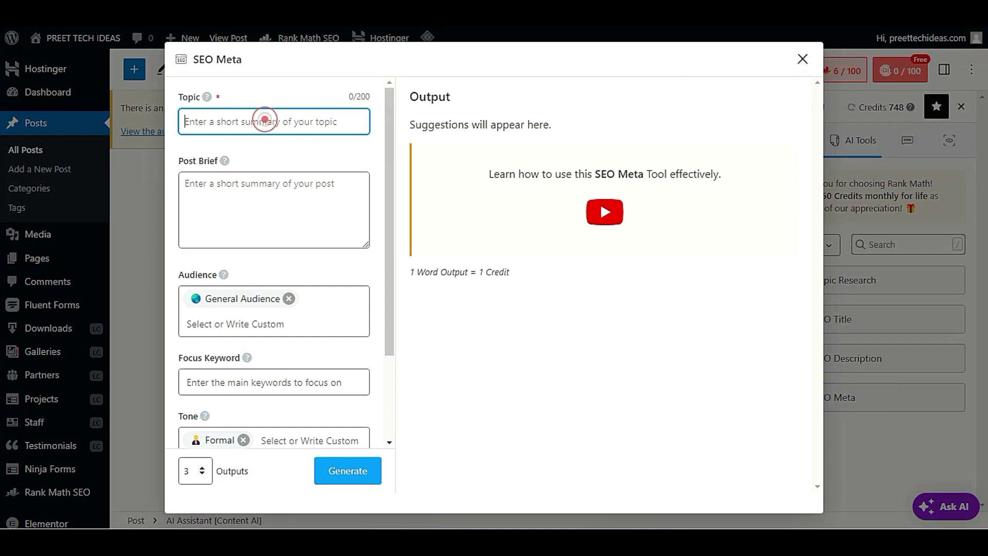
click(803, 58)
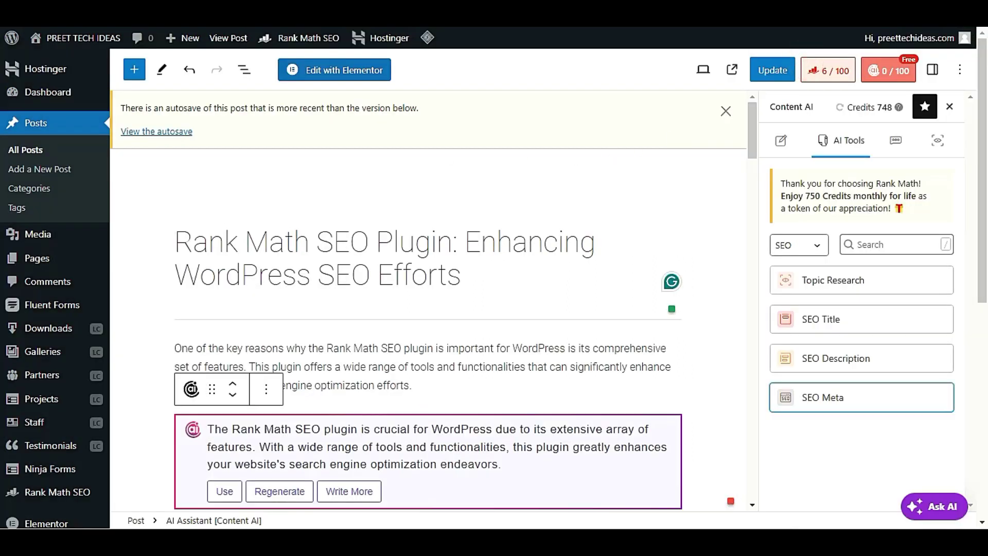
Copy the article's full title into the Topic field of the SEO Meta tool
drag(175, 242, 415, 242)
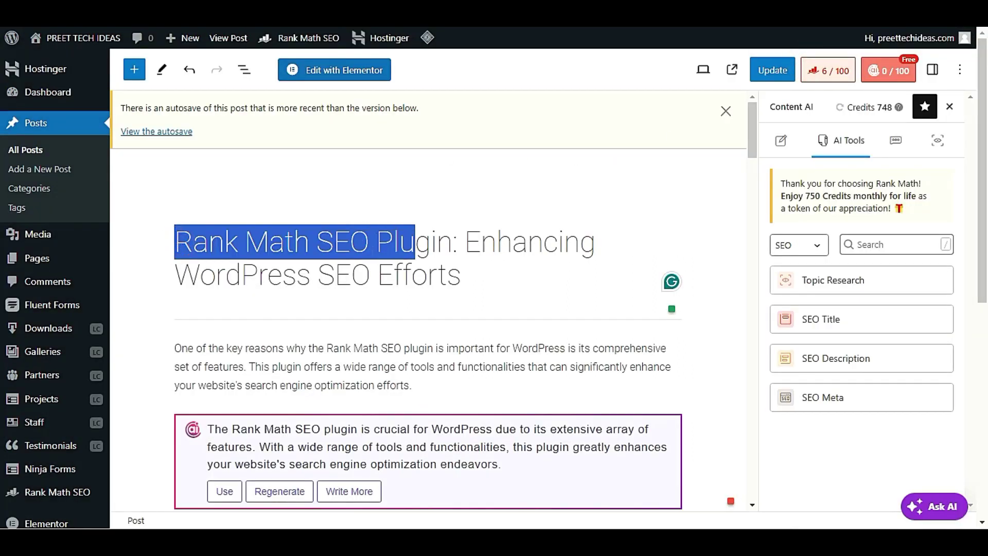
click(463, 242)
triple_click(230, 242)
key(ctrl+c)
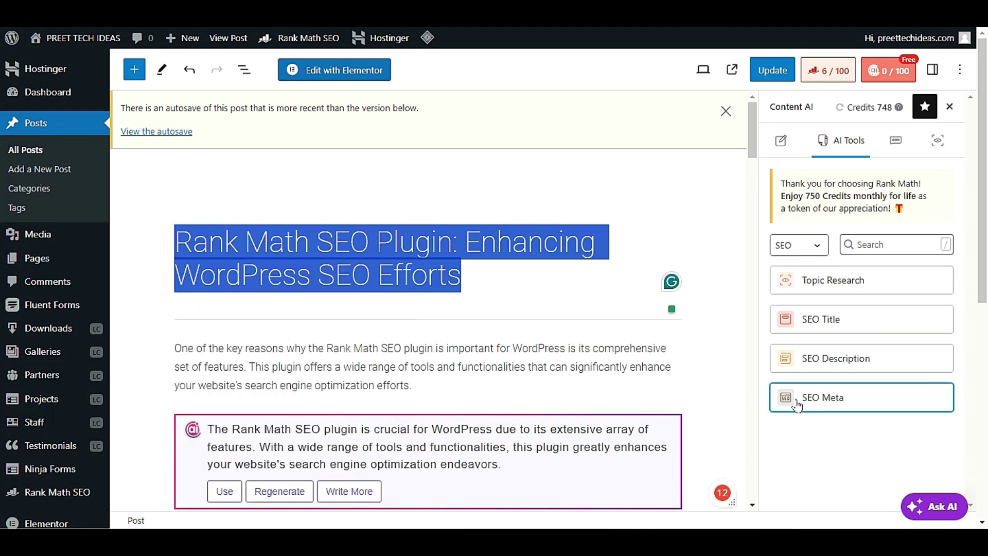
click(834, 399)
click(273, 121)
key(ctrl+v)
Fill the Post Brief with the full topic text, "Rank Math SEO Plugin: Enhancing WordPress SEO Efforts"
click(275, 199)
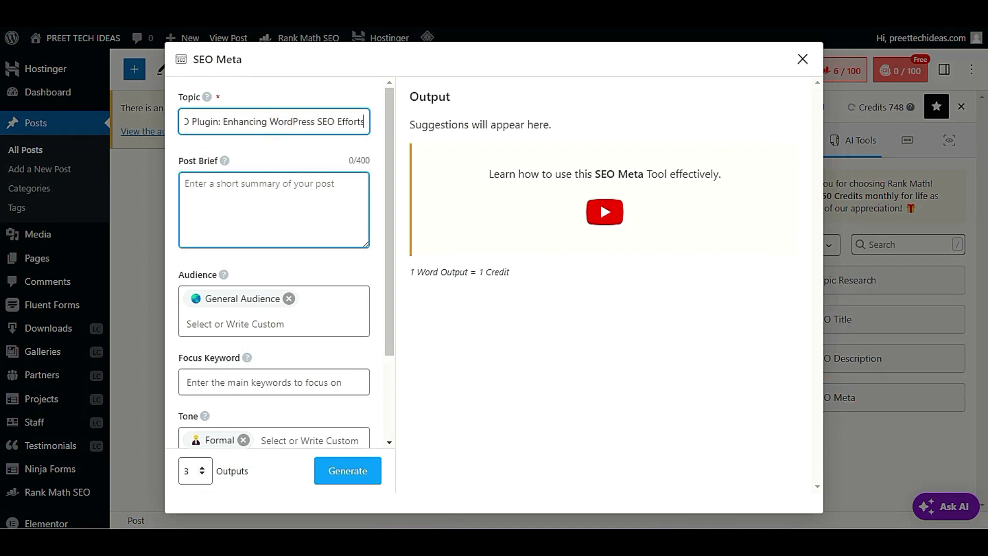
drag(278, 122, 379, 133)
triple_click(321, 123)
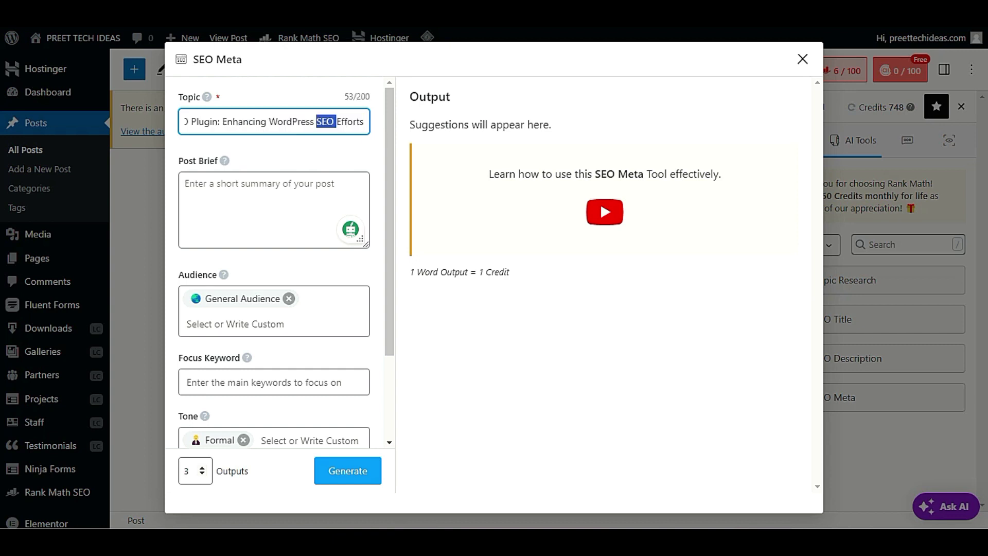
key(ctrl+c)
click(281, 186)
key(ctrl+v)
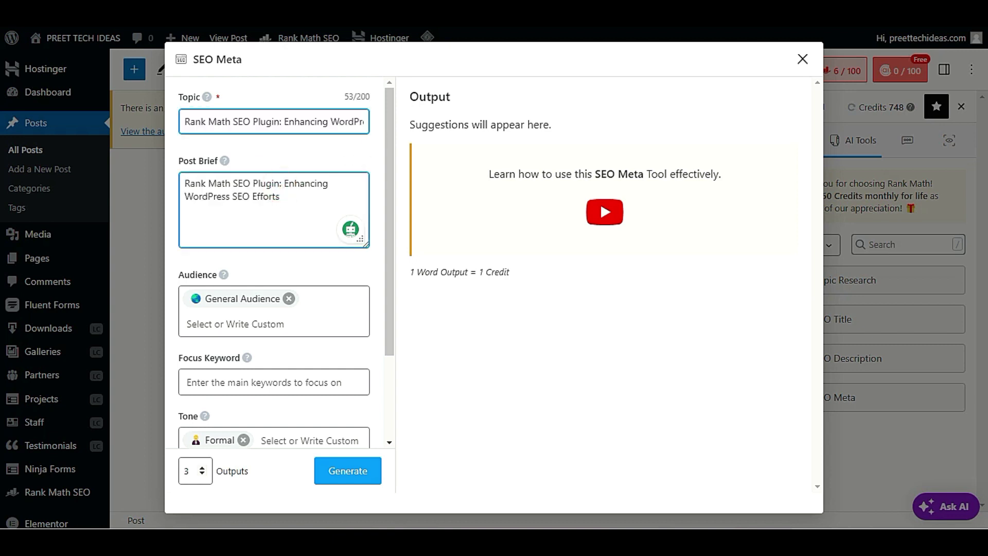
Shorten the SEO Meta topic to "Rank Math SEO Plugin"
drag(279, 123, 374, 139)
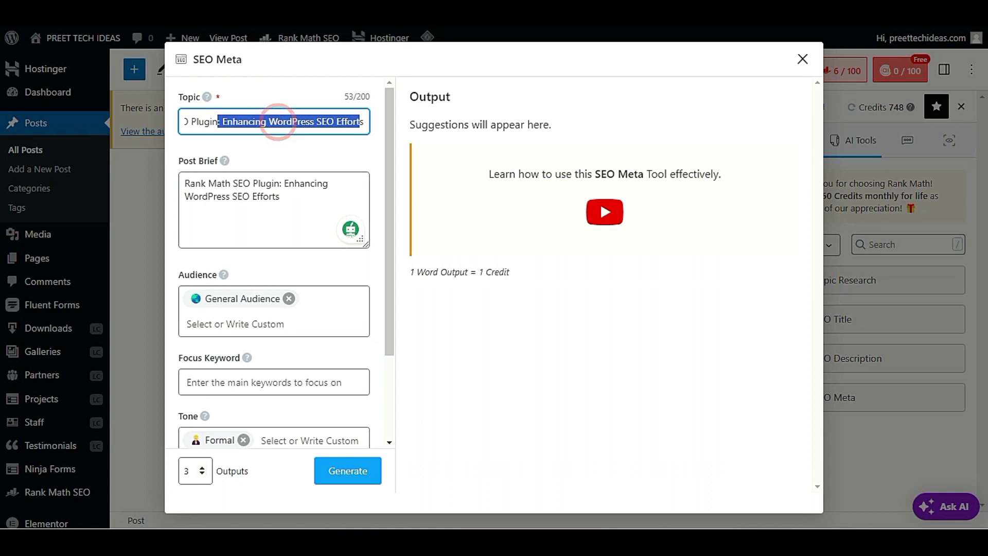
key(BackSpace)
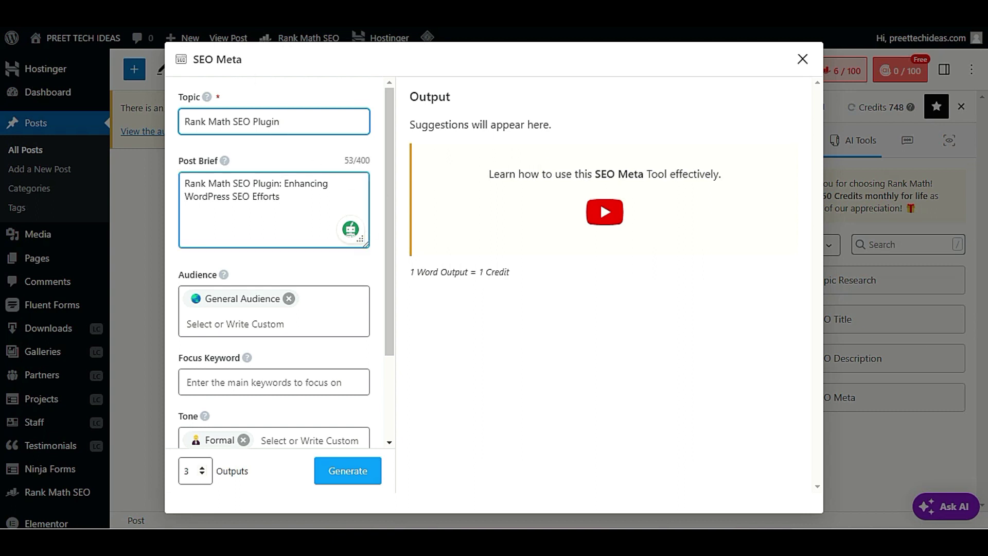
click(329, 193)
click(299, 204)
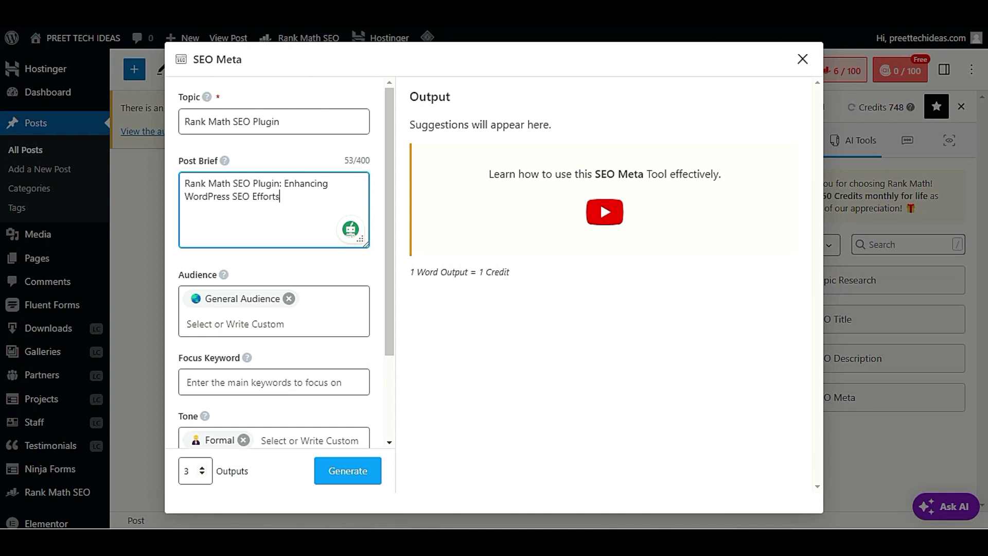
Add the focus keywords "rank seo" and "seo plugin" to the SEO Meta form
click(273, 382)
click(258, 324)
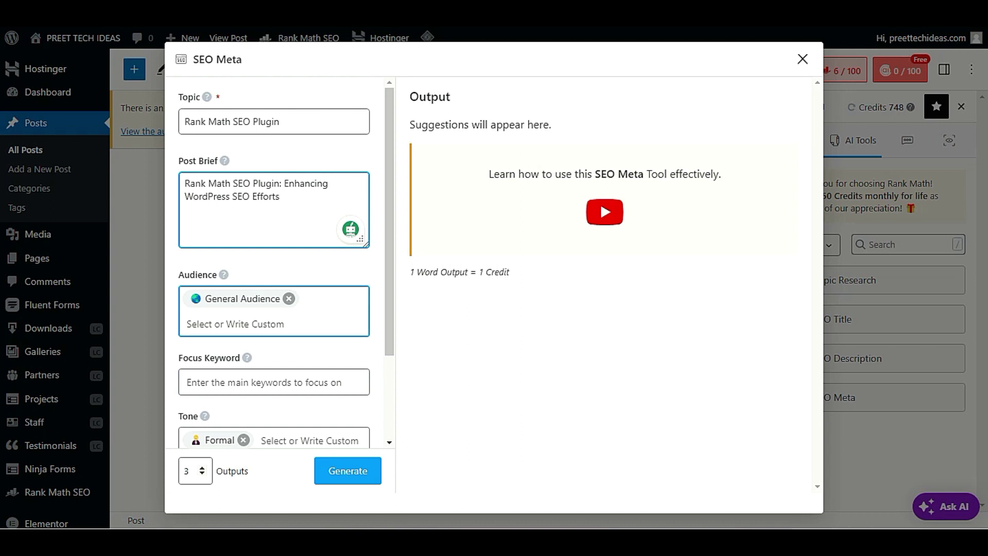
scroll(274, 309, down, 3)
click(302, 298)
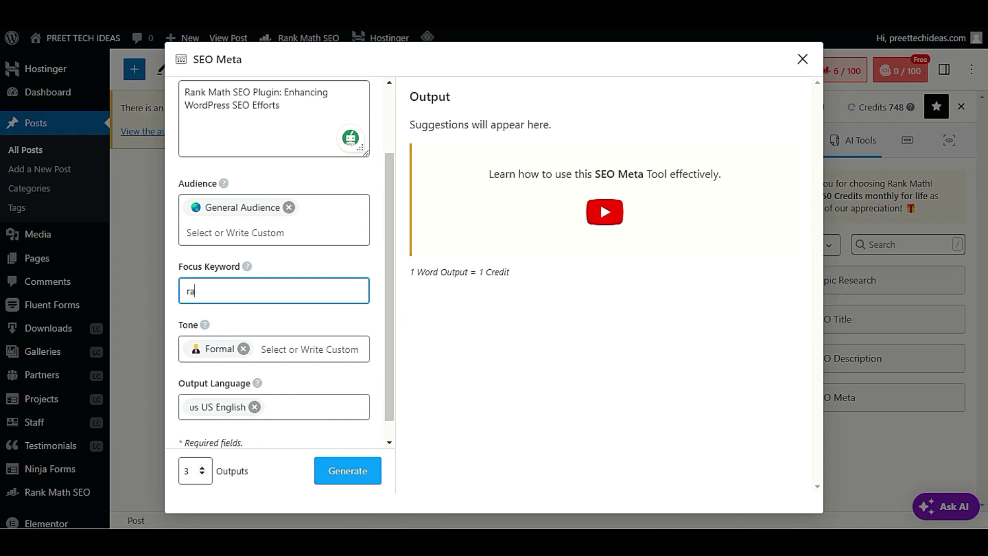
text(rank seo)
key(Return)
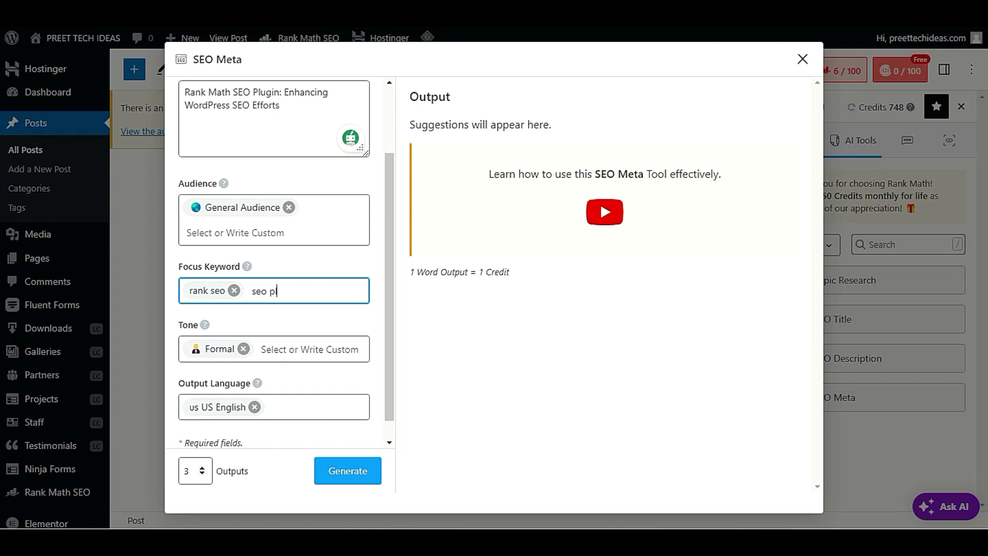
key(Return)
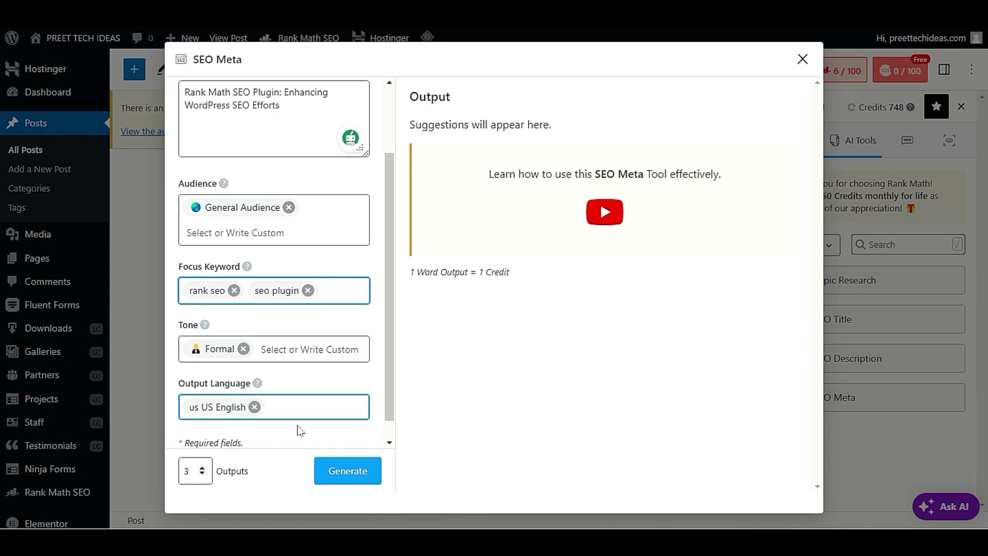
Generate three SEO title and description suggestions and insert the first one into the post
click(359, 470)
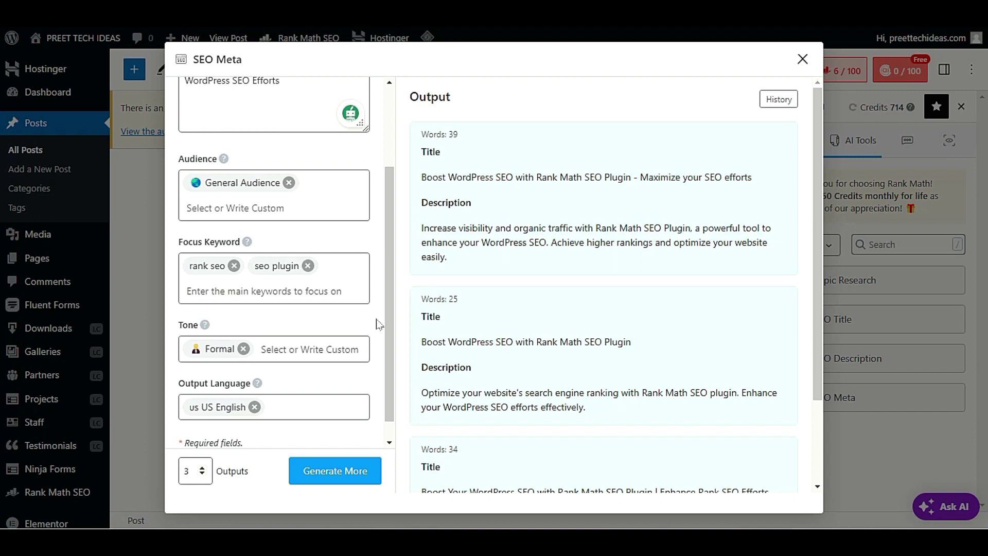
mouse_move(582, 208)
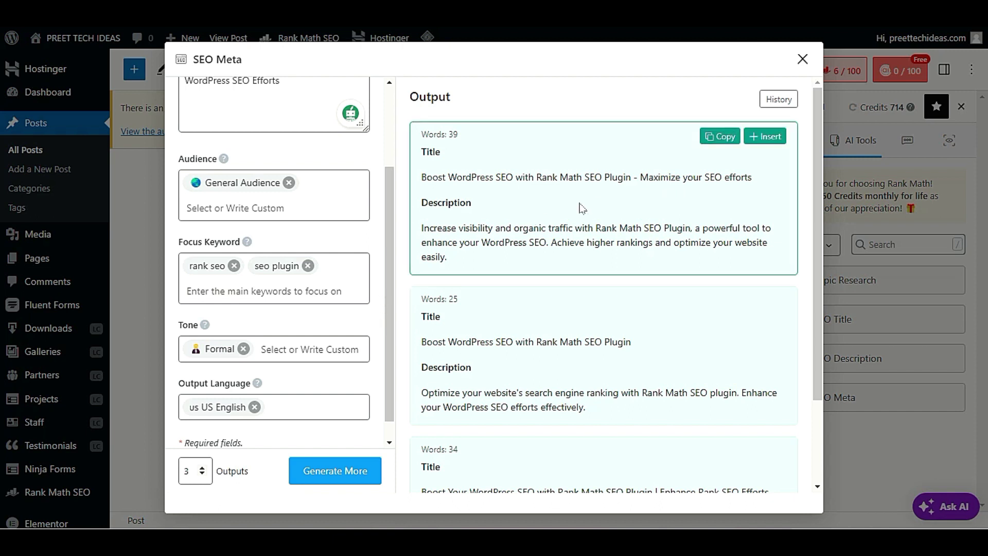
click(769, 139)
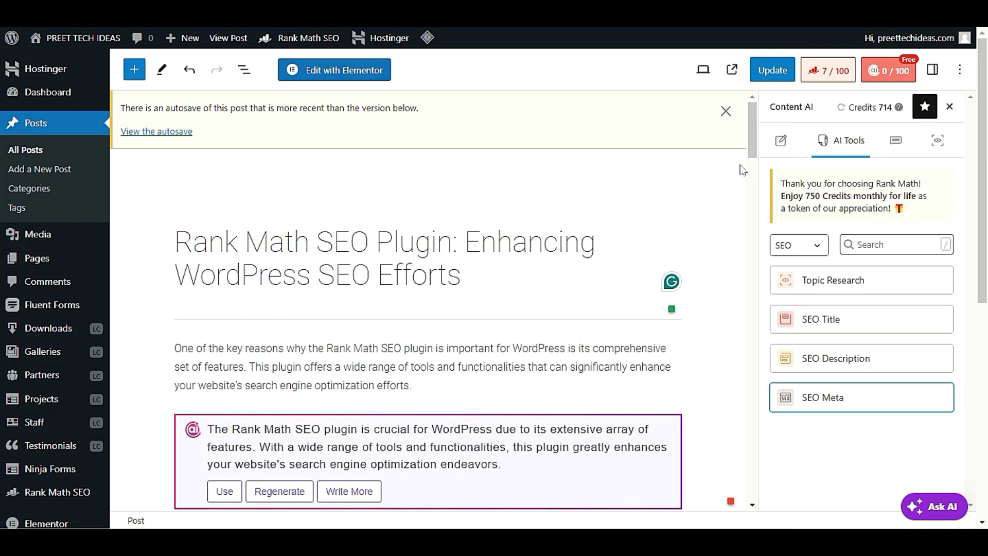
Review the inserted title and description in the post's snippet editor, and look at Rank Math's Advanced settings for the post
click(840, 73)
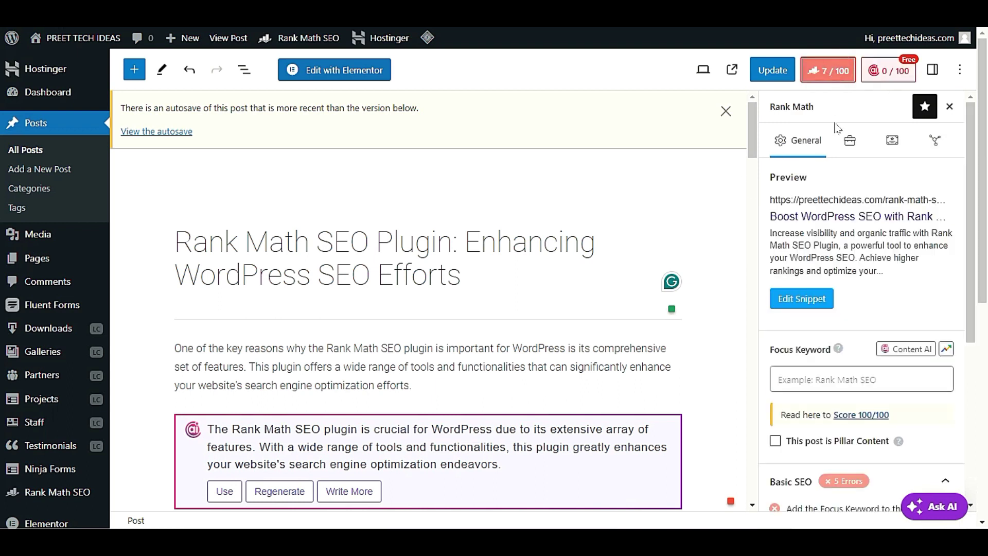
click(820, 300)
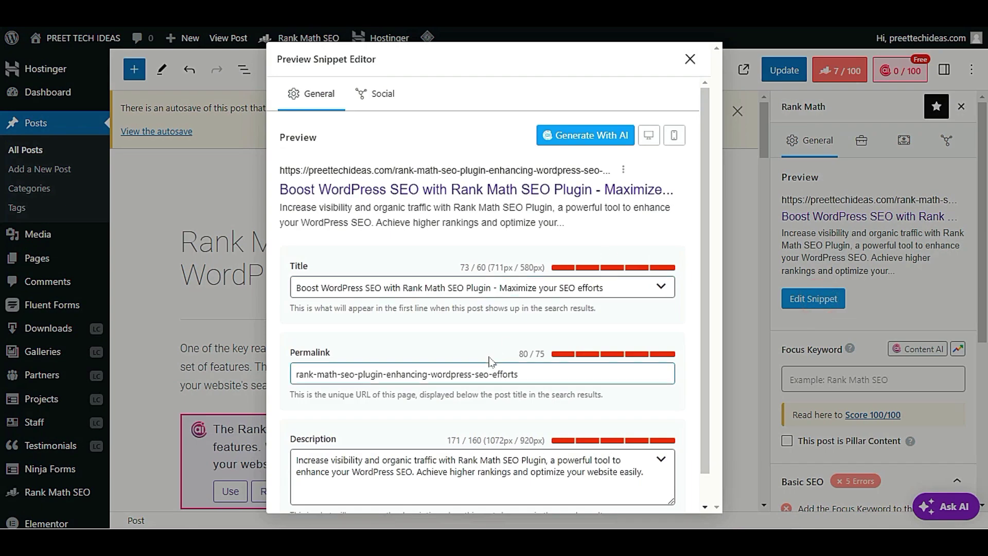
scroll(489, 360, down, 1)
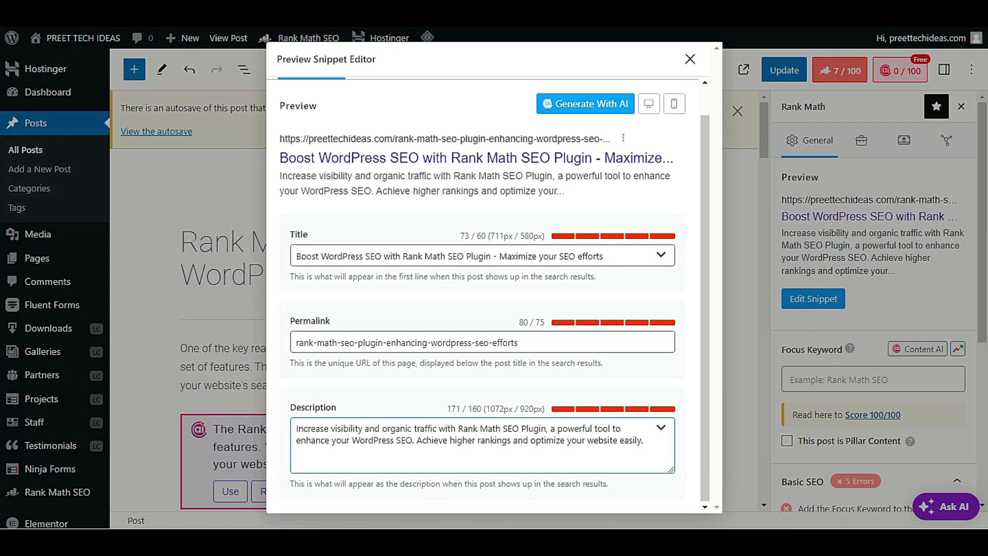
click(689, 61)
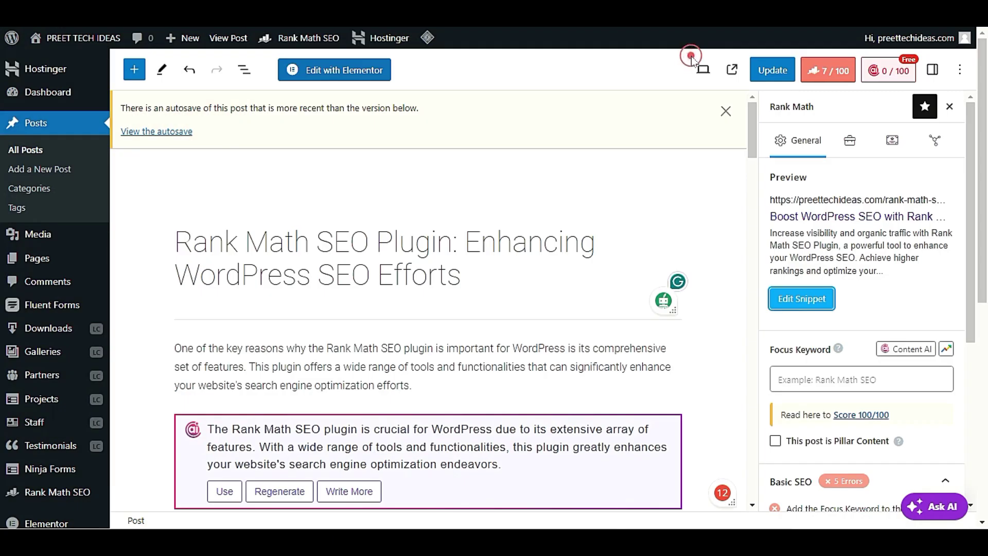
click(853, 149)
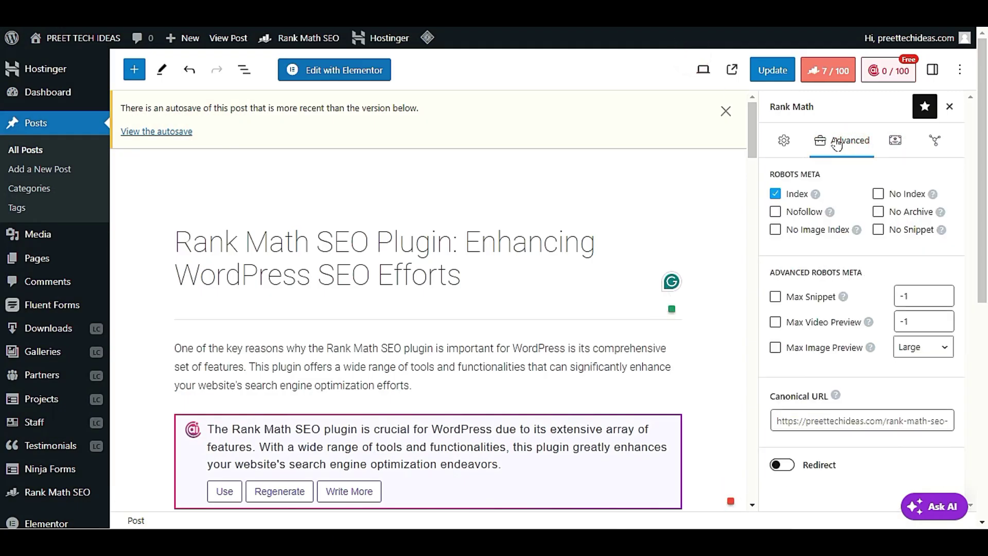
click(780, 140)
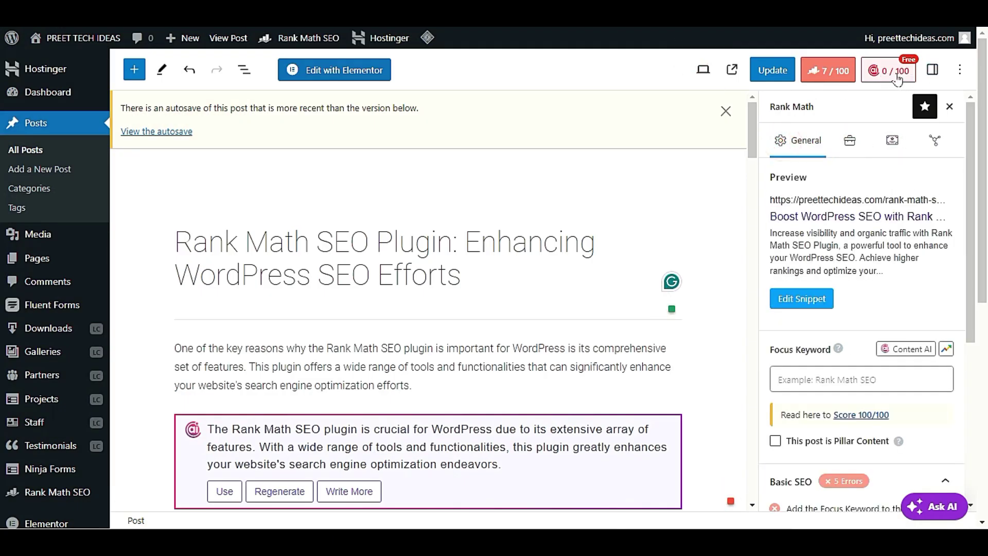
Show Content AI's Write form and add an empty paragraph at the end of the article
click(897, 75)
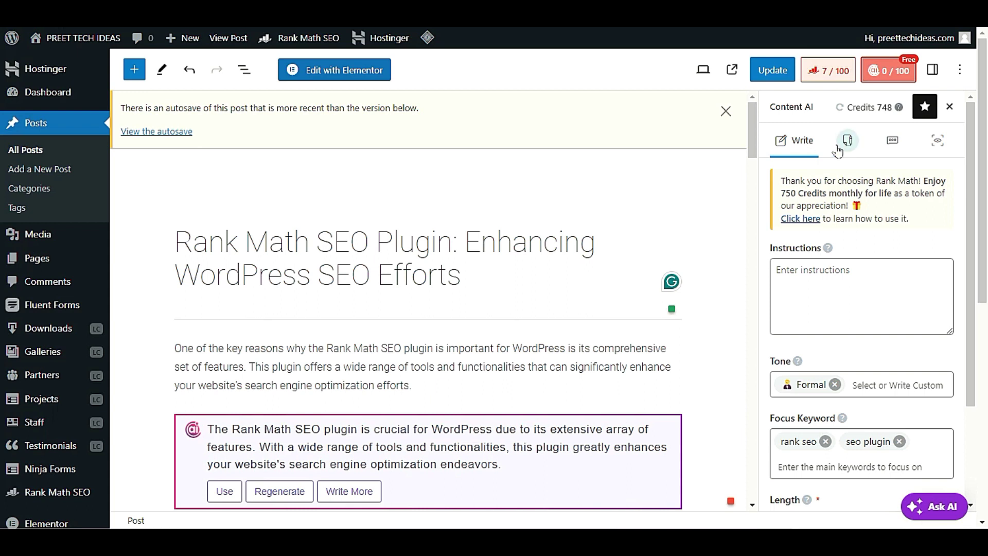
click(807, 265)
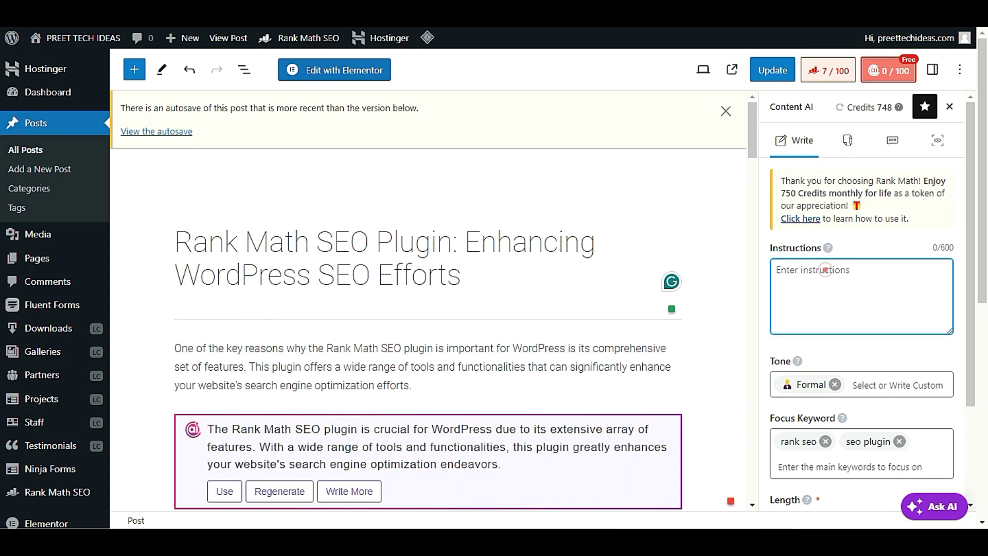
scroll(538, 318, down, 2)
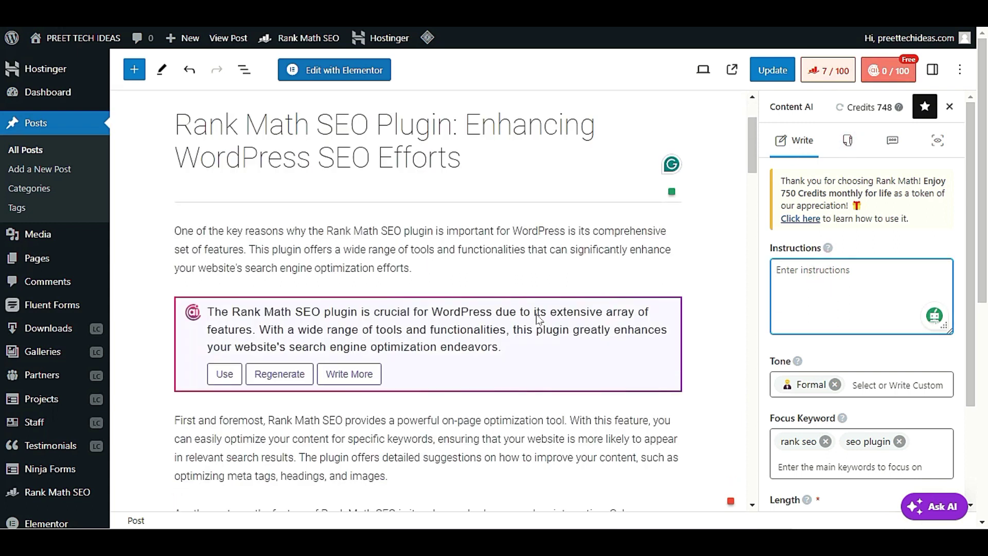
scroll(538, 318, down, 20)
scroll(538, 318, down, 15)
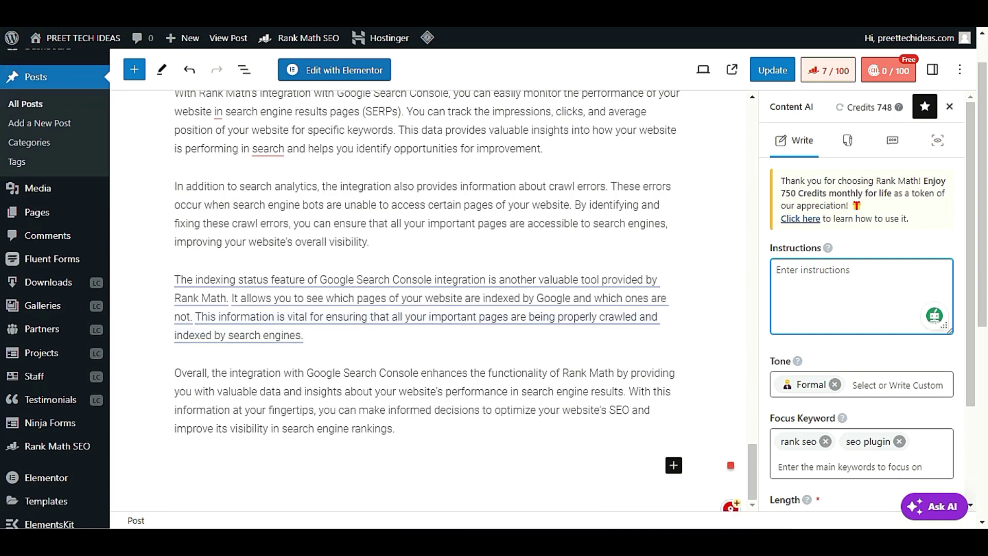
click(284, 467)
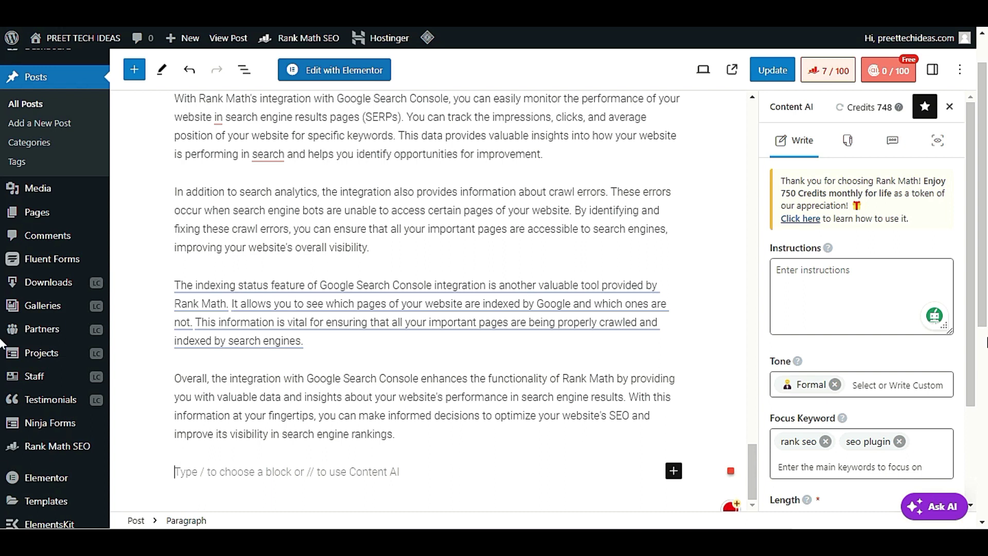
Remove the focus keywords "rank seo" and "seo plugin" from the Write form and set the output length to long
click(826, 288)
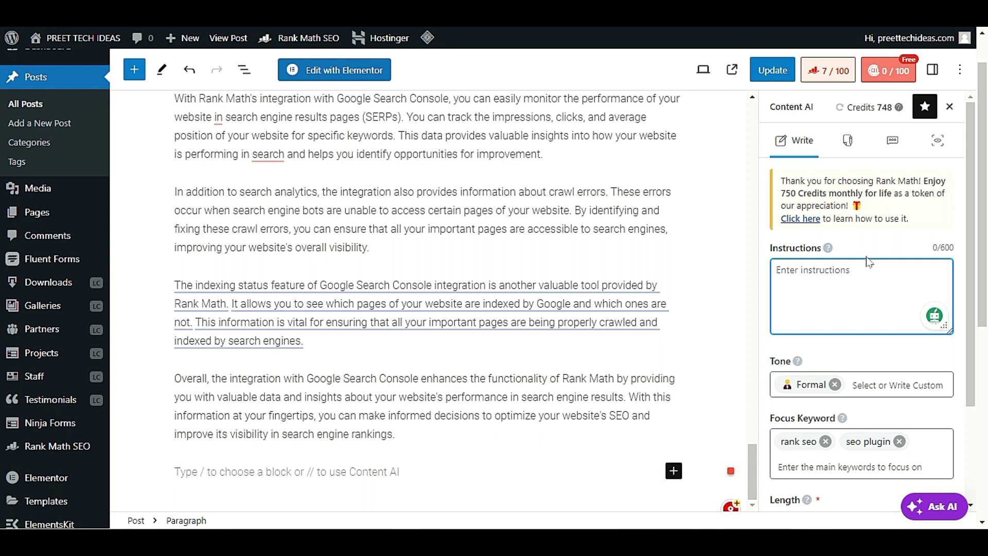
scroll(828, 355, down, 2)
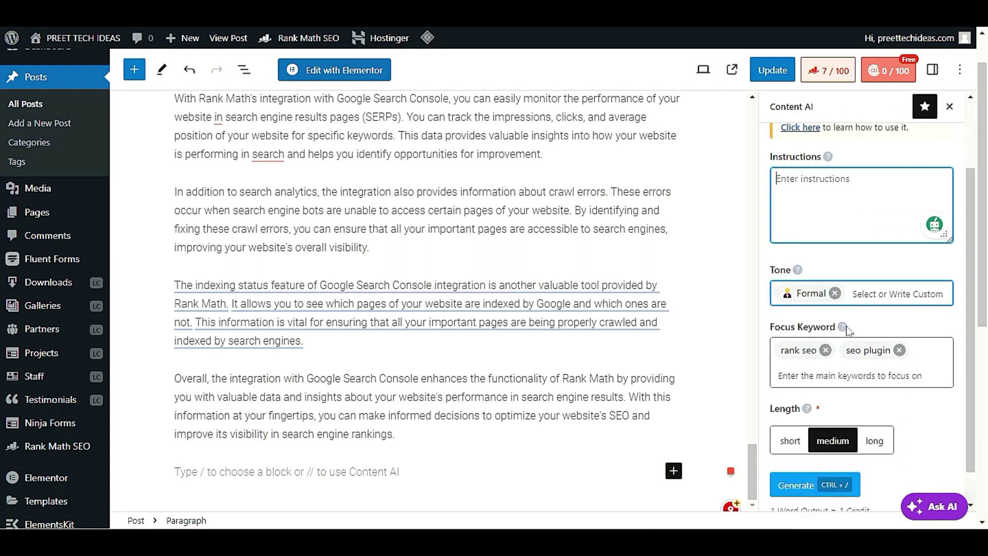
click(826, 350)
click(834, 350)
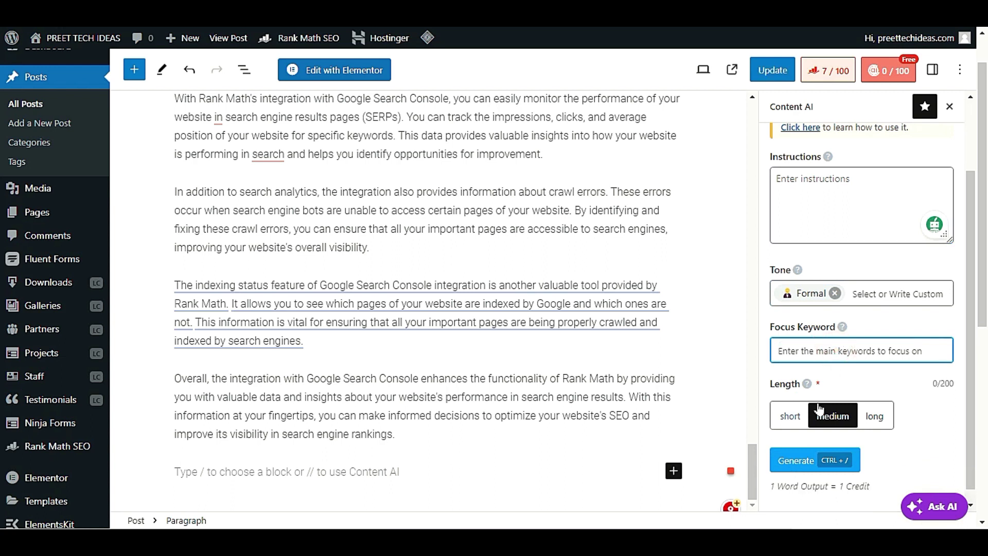
click(796, 419)
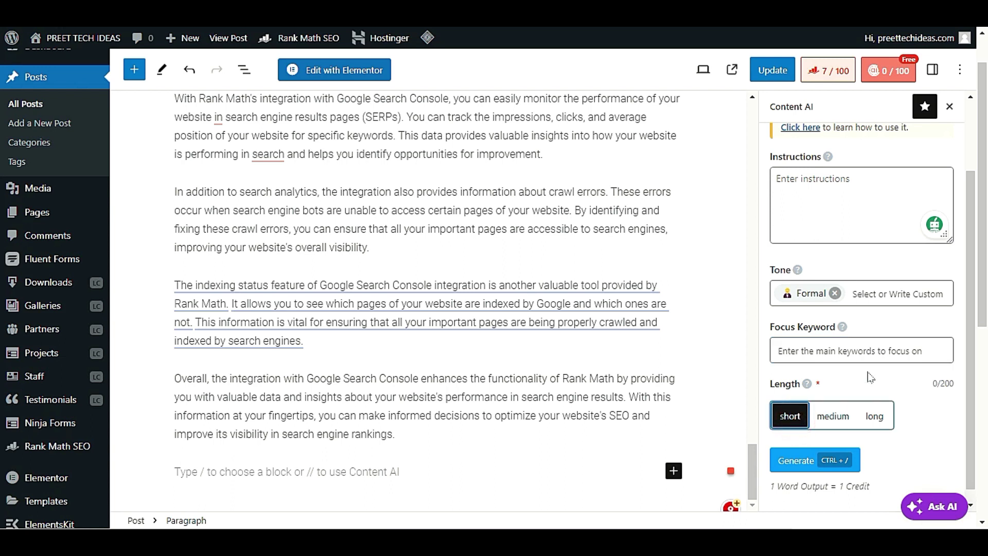
click(830, 417)
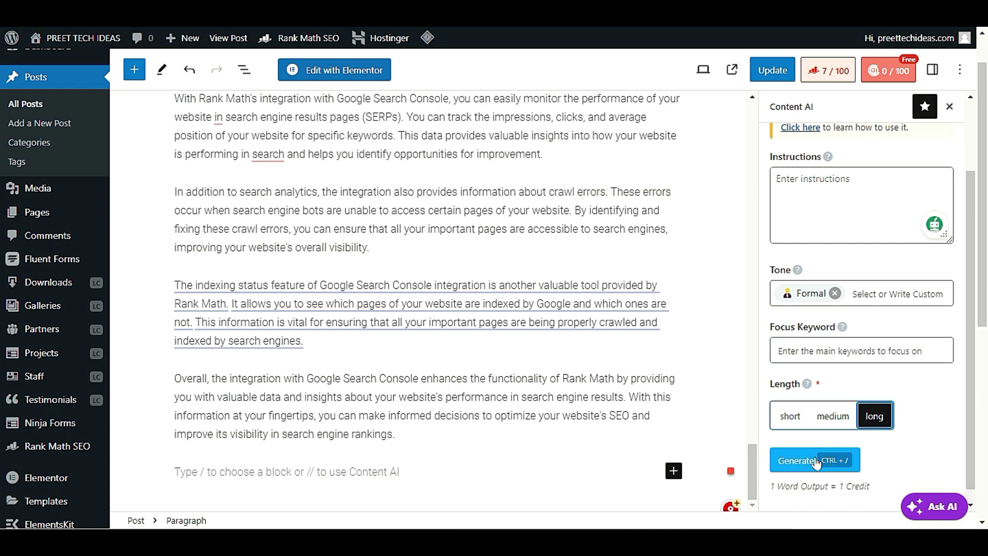
Browse the AI Tools of Content AI, filtered by the SEO category and by the Blog category
click(776, 179)
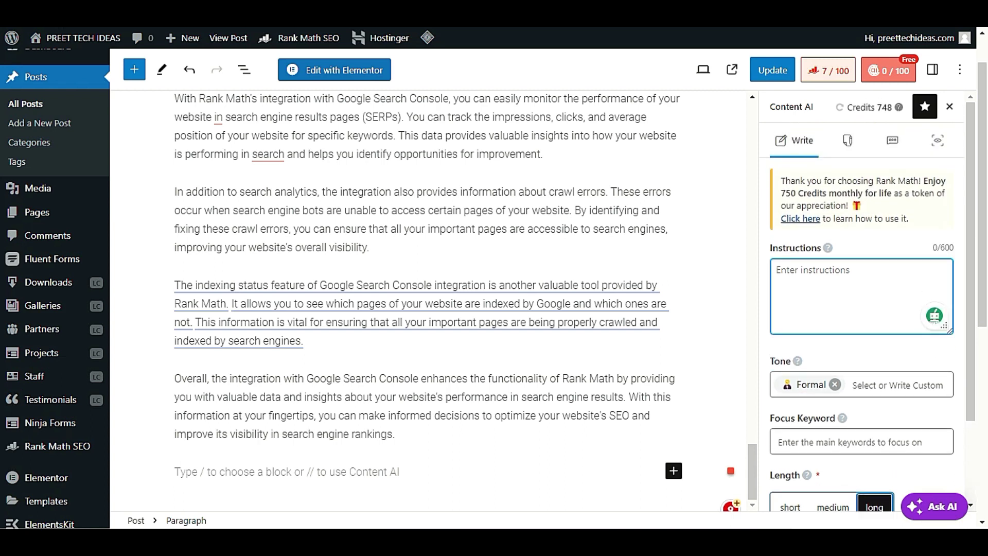
click(847, 140)
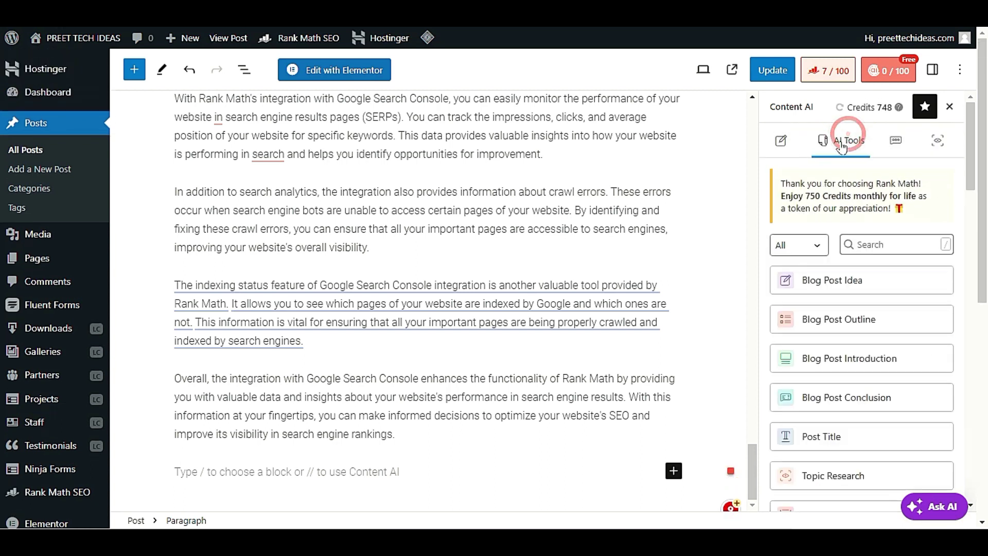
click(810, 247)
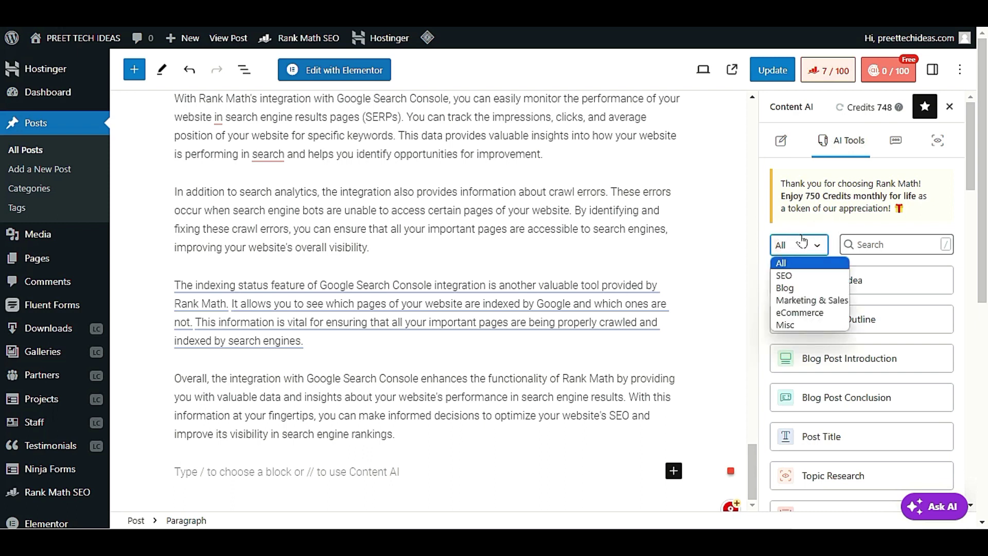
click(818, 276)
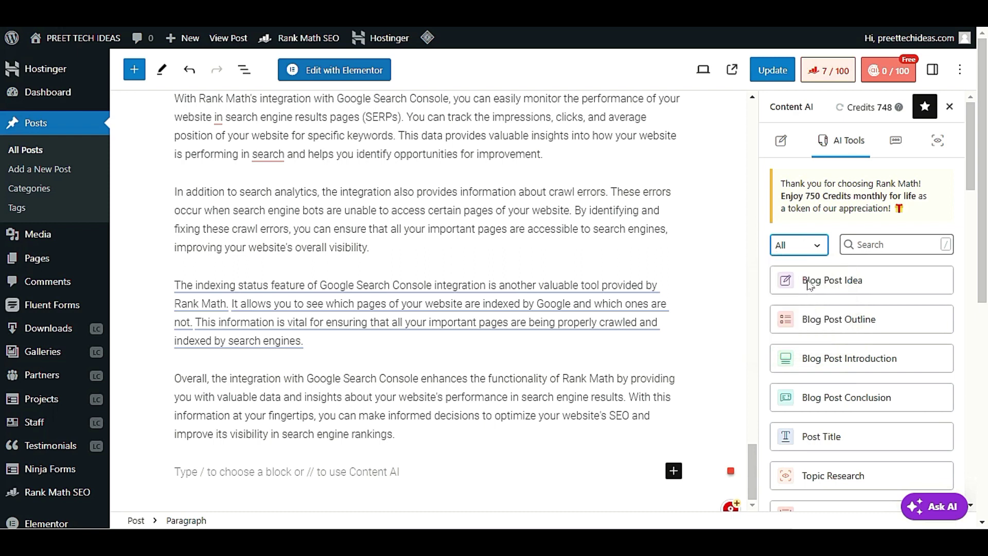
click(812, 246)
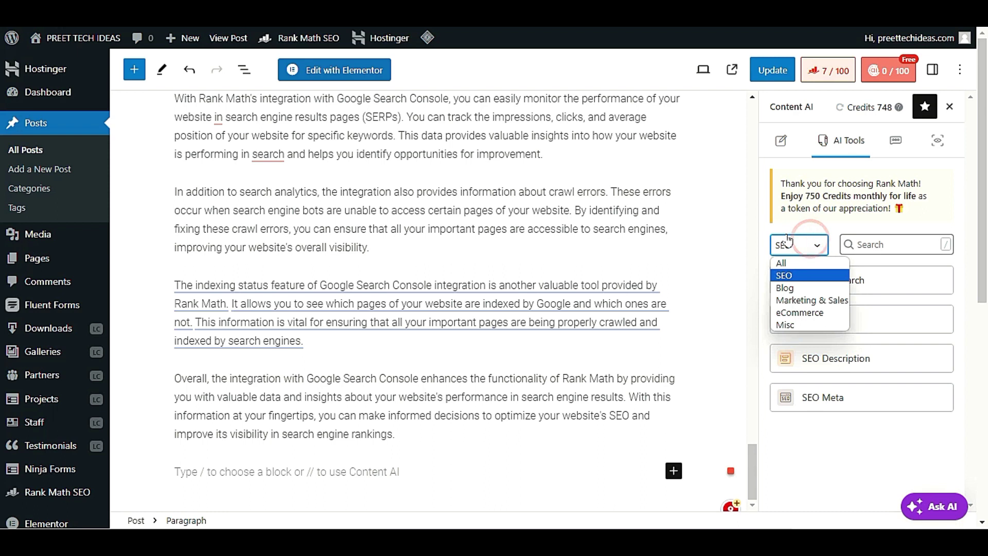
click(807, 289)
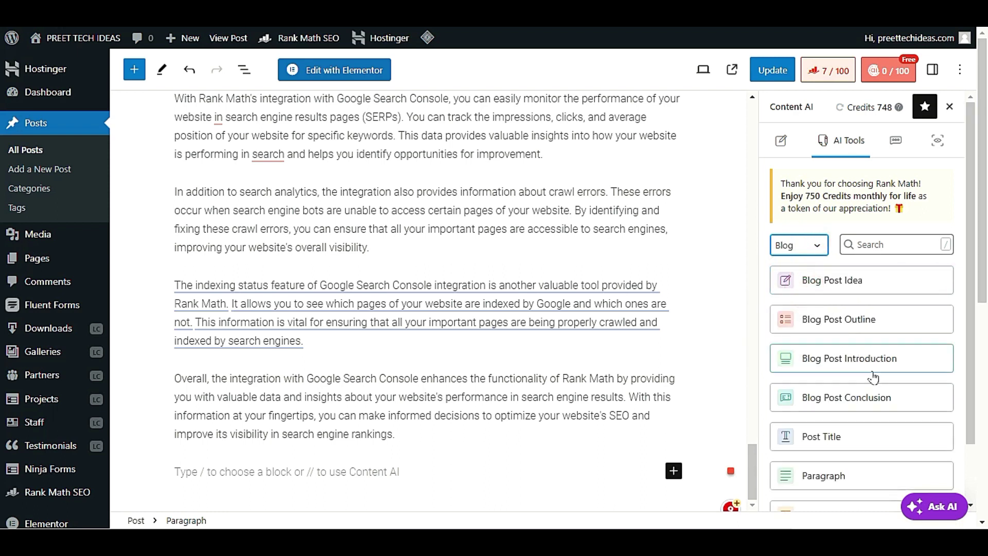
scroll(873, 378, down, 2)
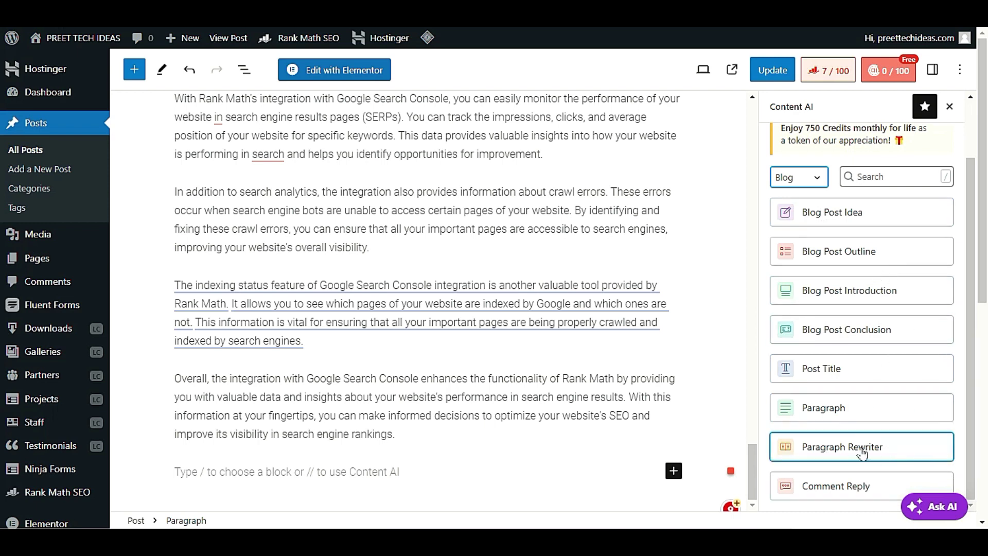
Look at the Content AI commands available for the article's closing paragraph that starts with "Overall", and dismiss the list
click(394, 417)
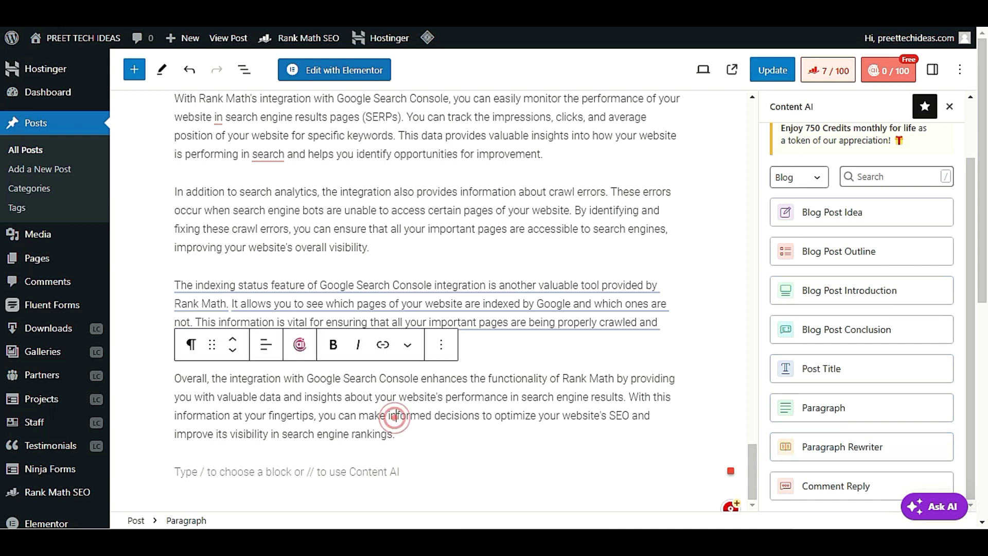
drag(398, 438, 186, 378)
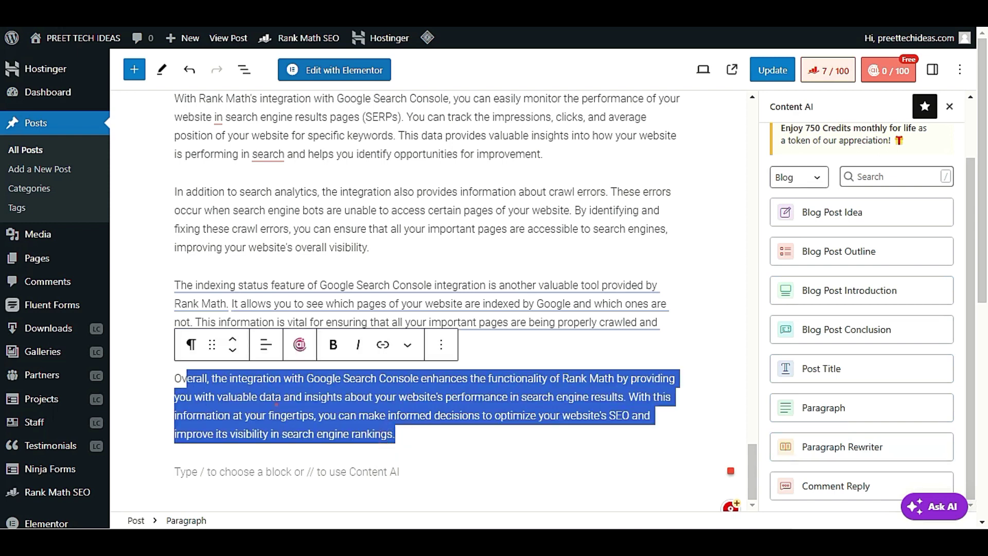
click(352, 422)
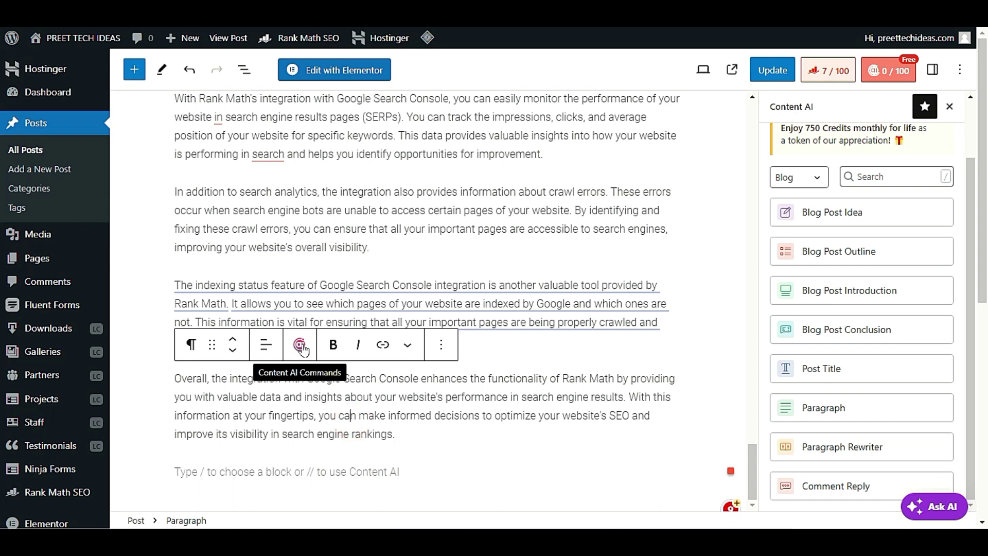
click(308, 353)
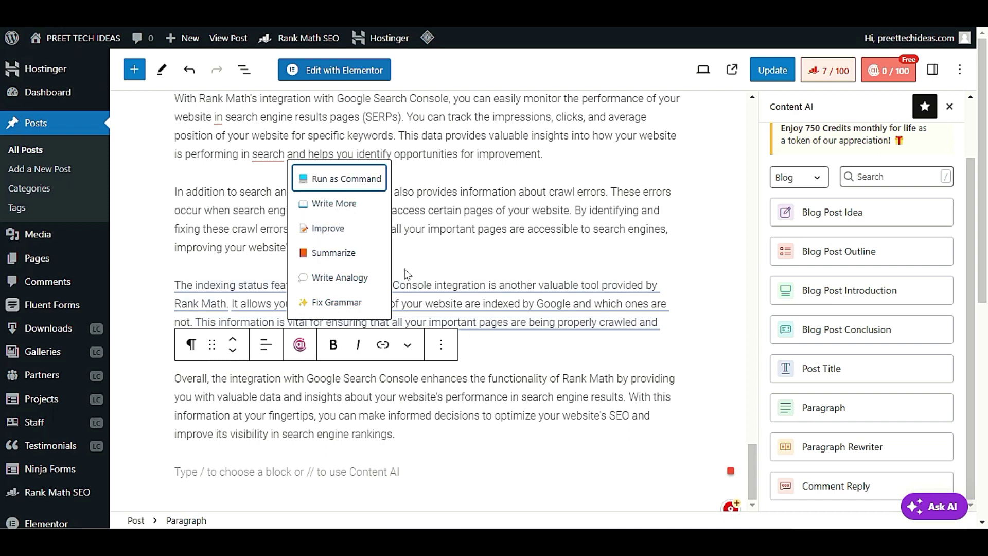
click(554, 368)
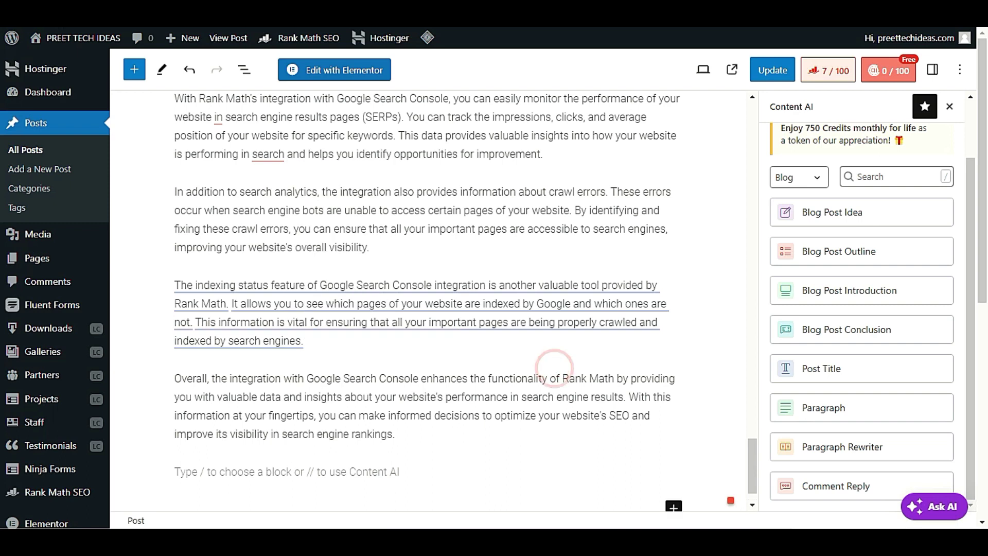
Examine the Blog Post Conclusion tool's form for the empty last paragraph, including the call-to-action options, and close it without generating
scroll(905, 355, down, 1)
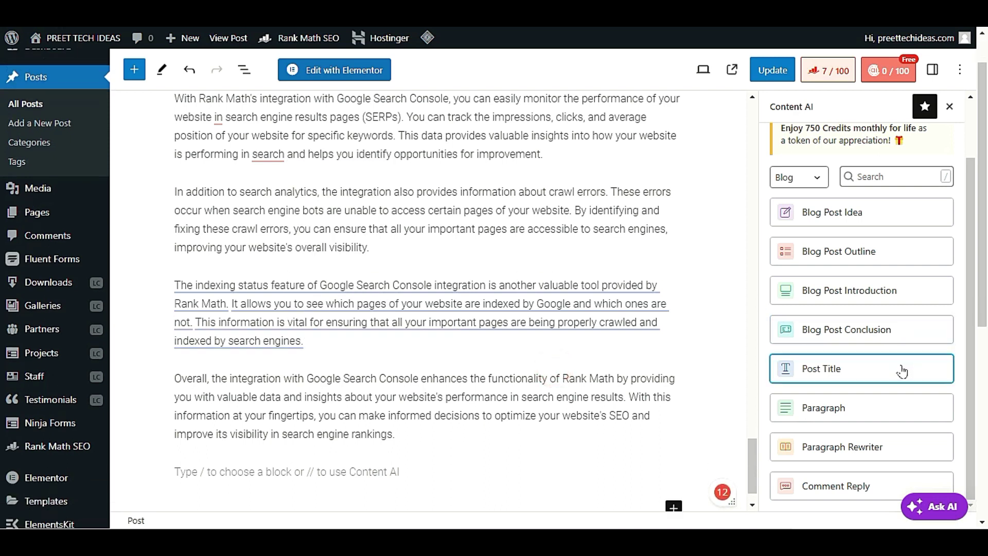
scroll(893, 379, up, 1)
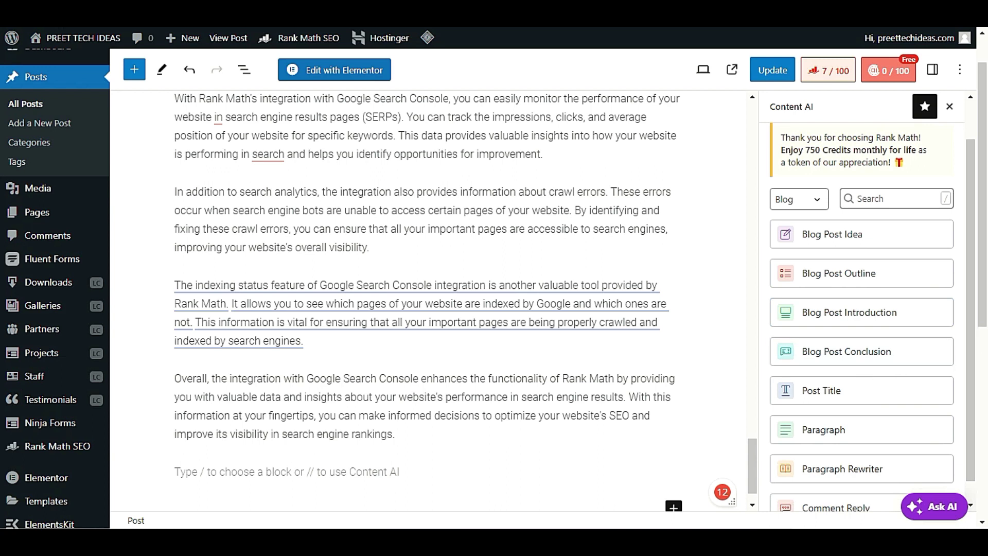
scroll(379, 436, down, 1)
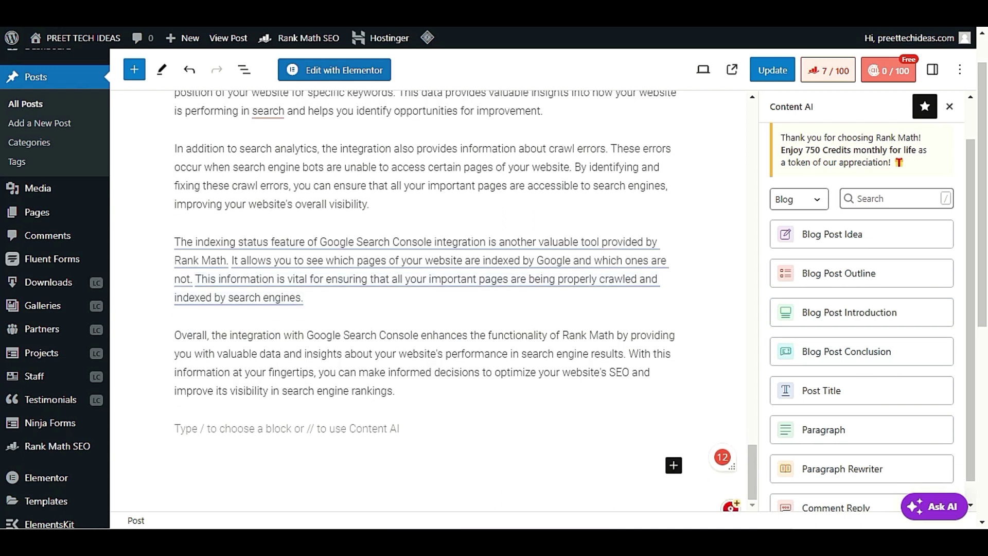
click(382, 432)
scroll(381, 430, up, 1)
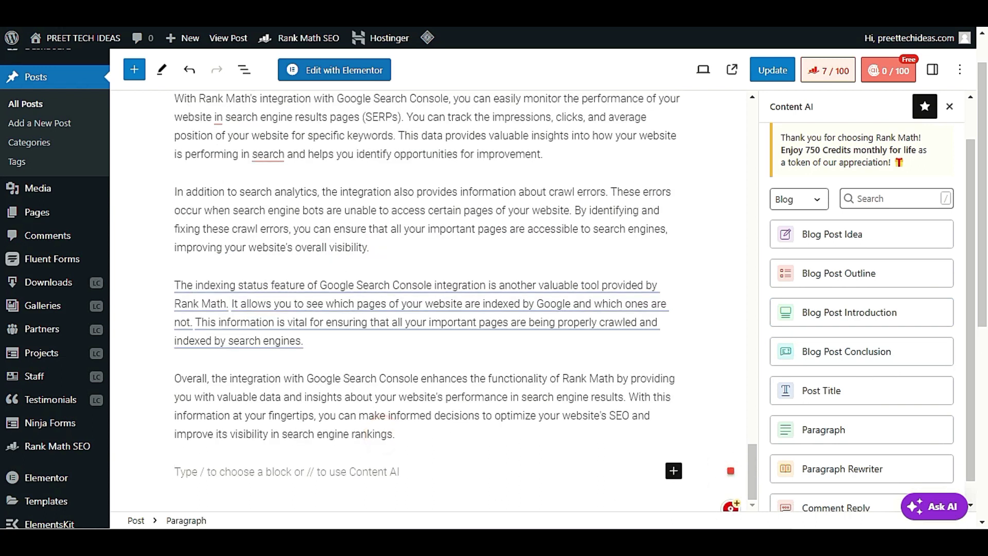
click(885, 354)
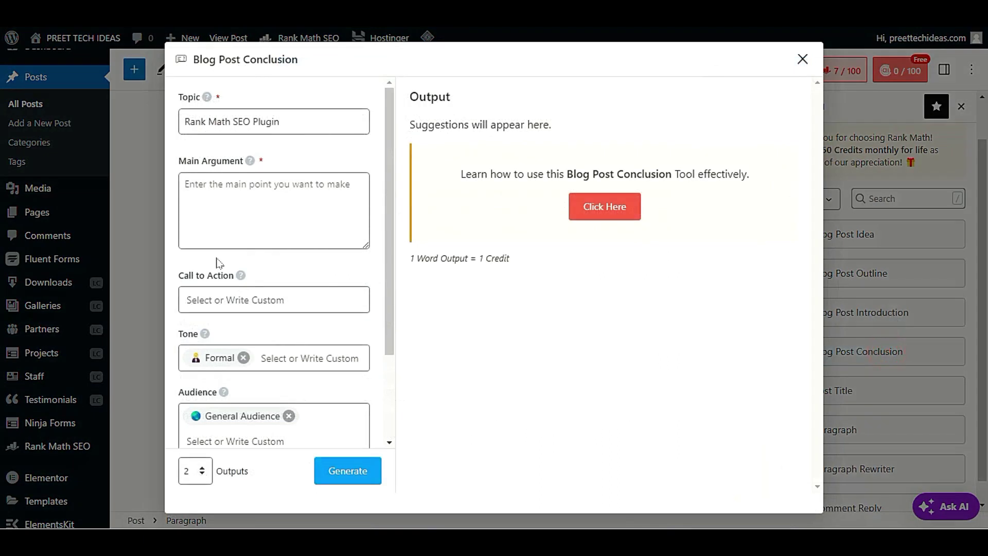
click(322, 207)
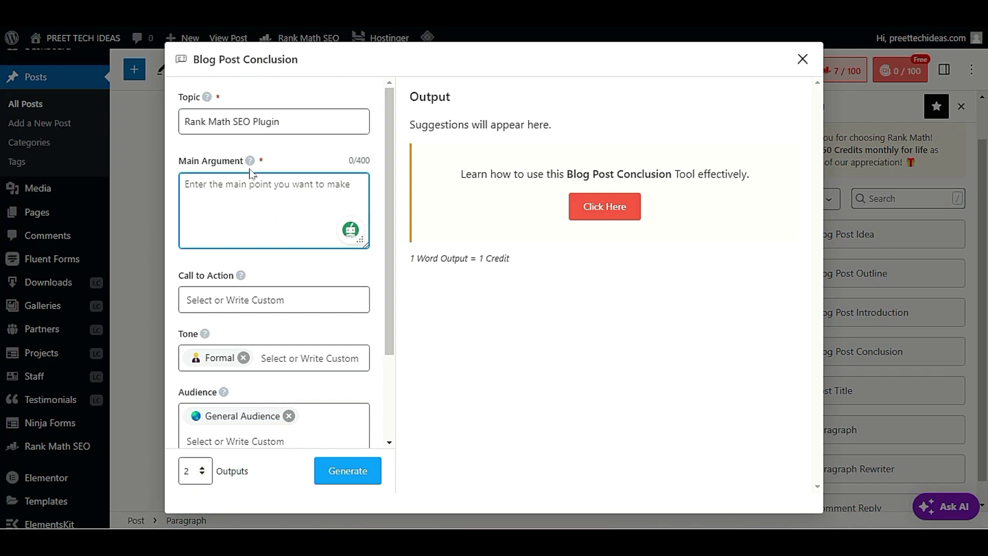
click(283, 298)
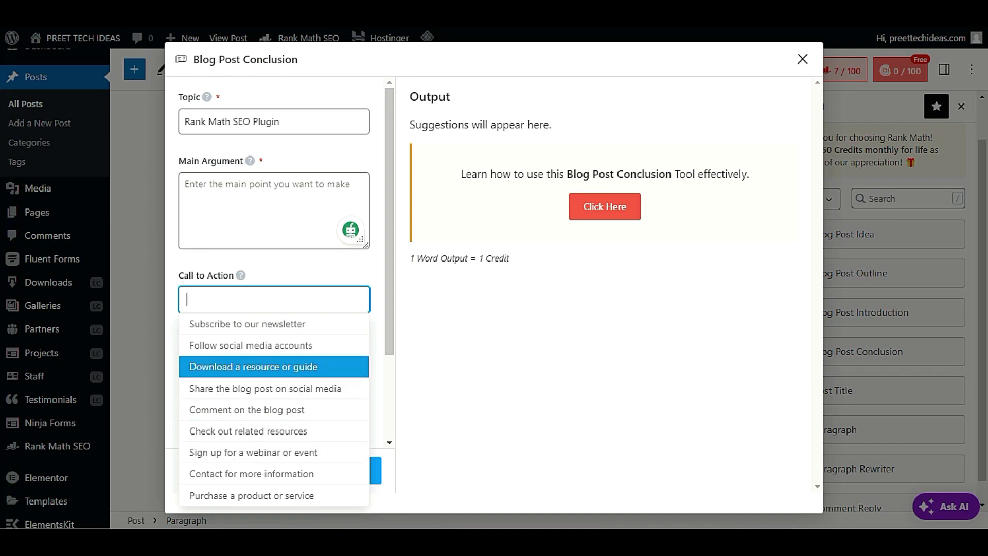
click(321, 273)
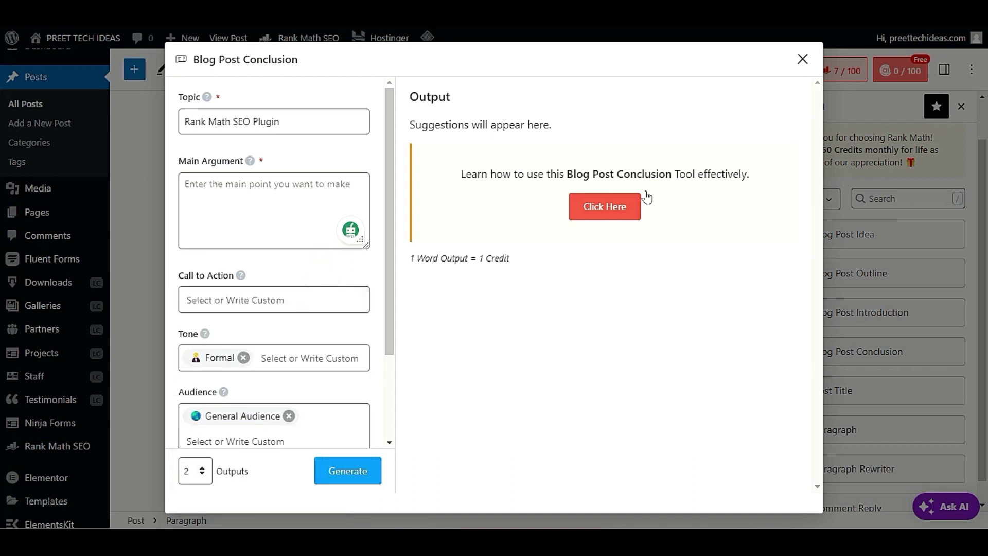
click(804, 61)
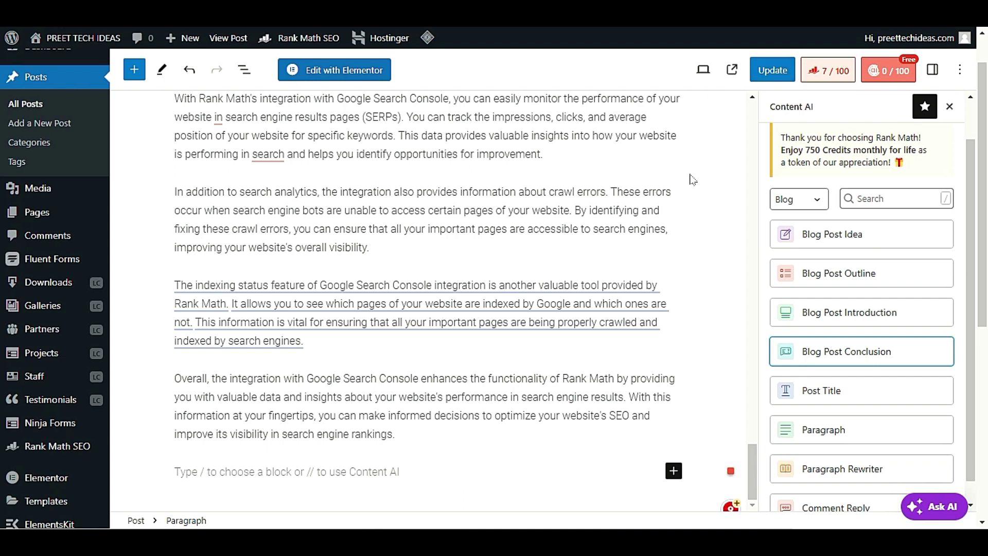
Filter the AI tools by Marketing & Sales and open the Facebook Post tool
click(794, 245)
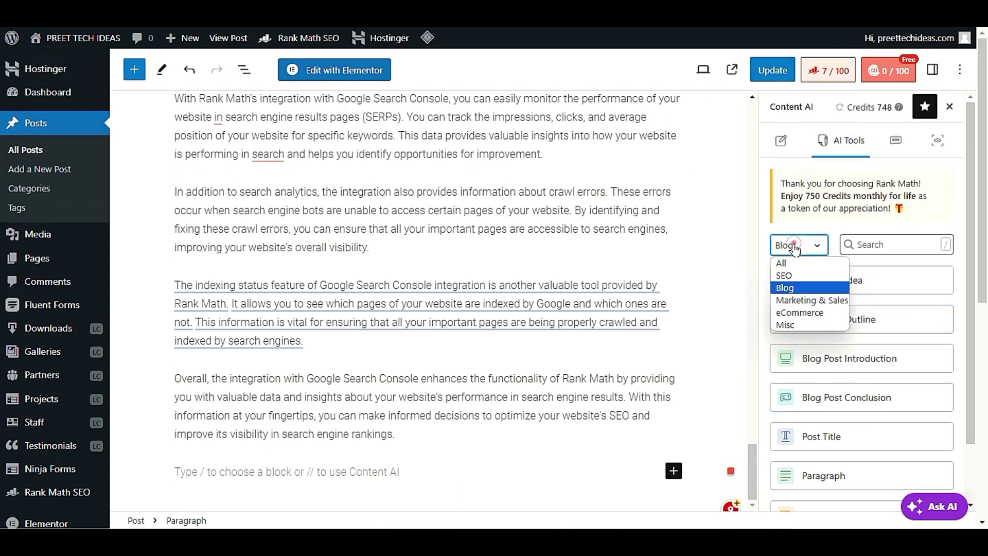
click(800, 300)
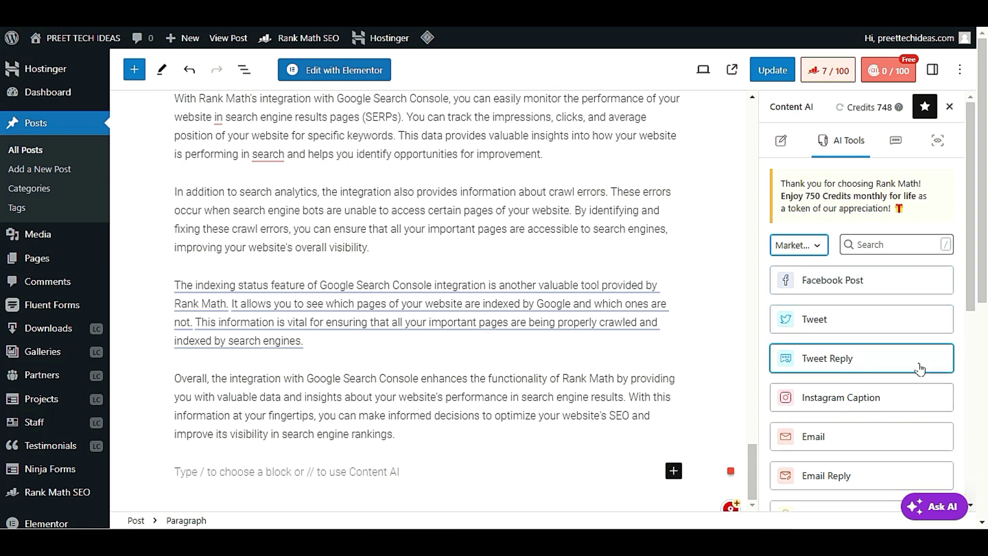
scroll(915, 369, down, 2)
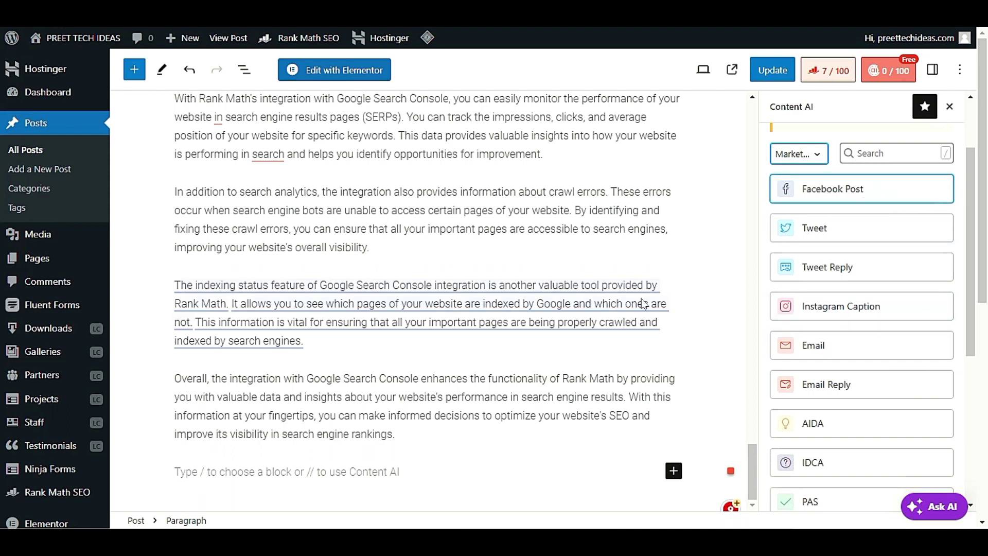
click(834, 193)
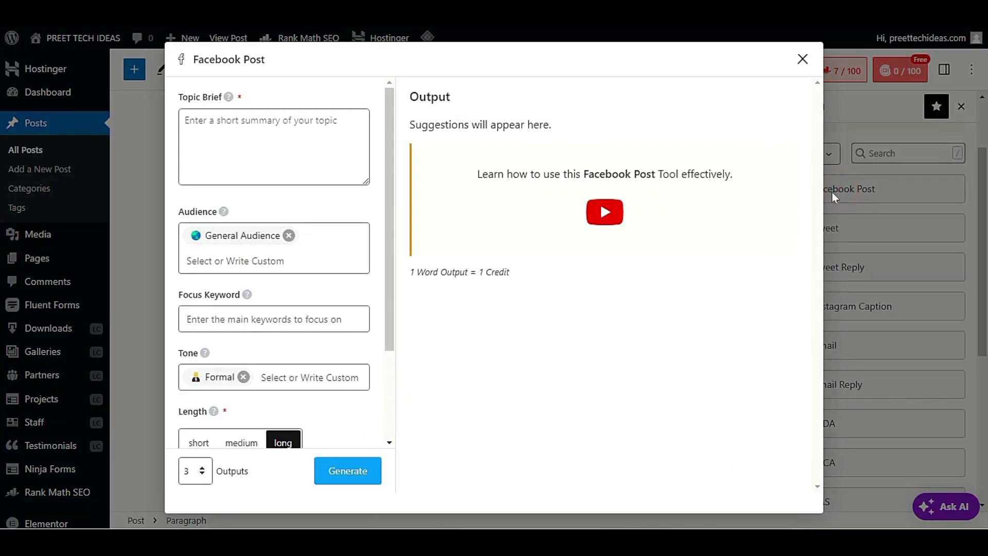
click(180, 93)
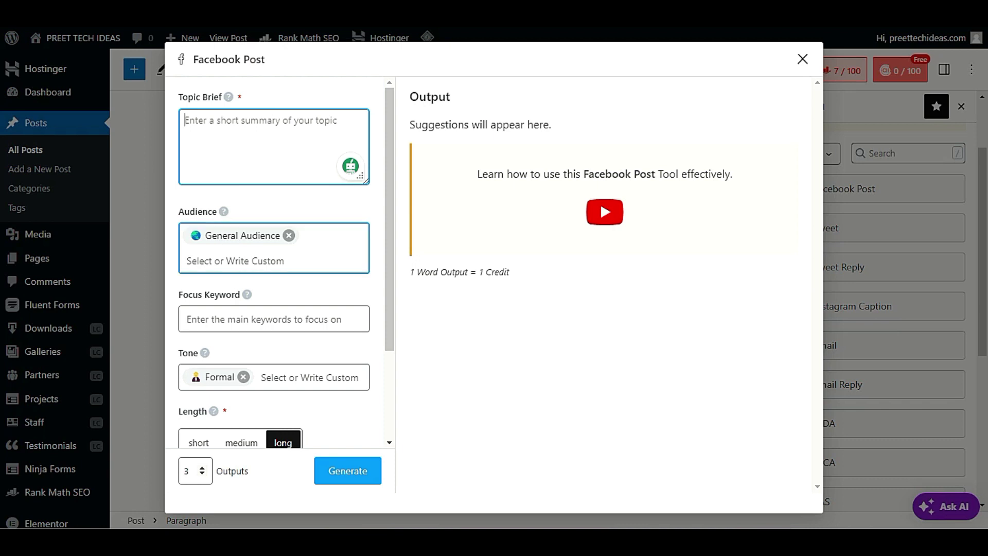
Set the Facebook Post audience to Entrepreneurs in place of General Audience, and look through the other audience options
click(253, 260)
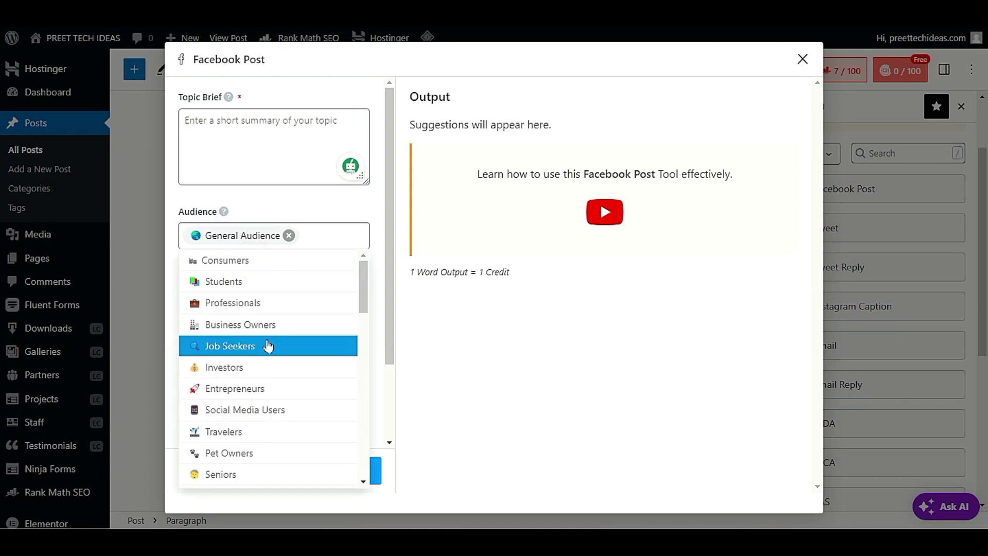
scroll(265, 393, down, 3)
scroll(261, 396, up, 3)
click(262, 388)
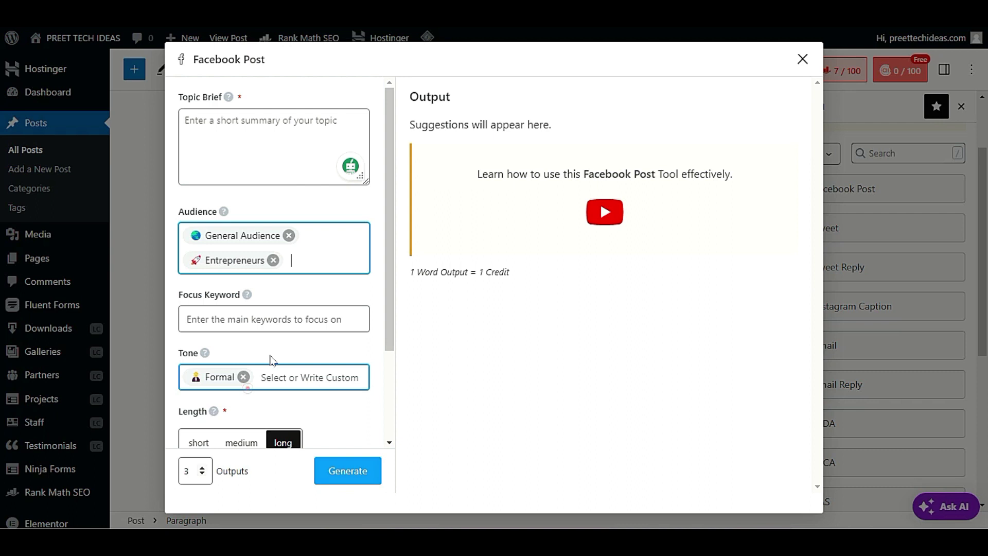
click(289, 235)
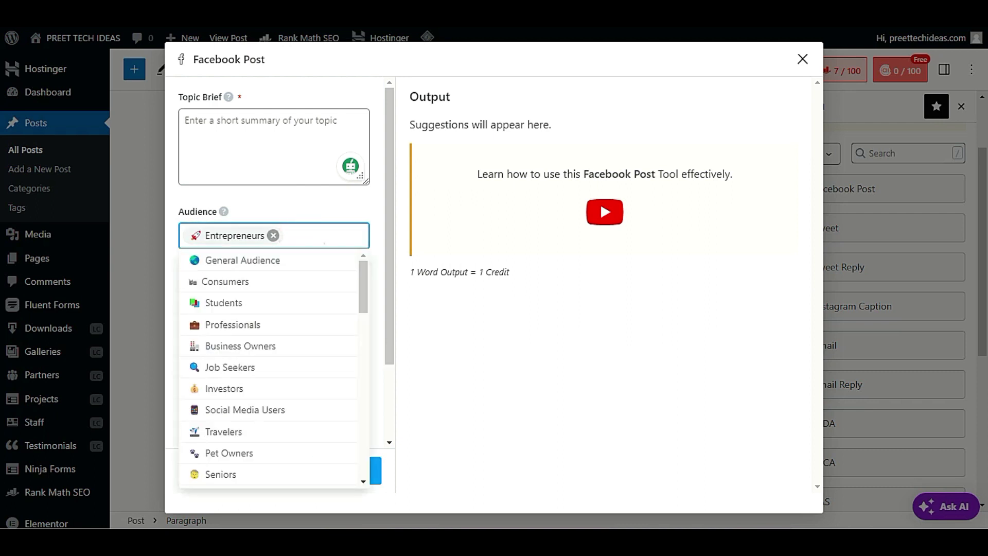
scroll(306, 389, down, 3)
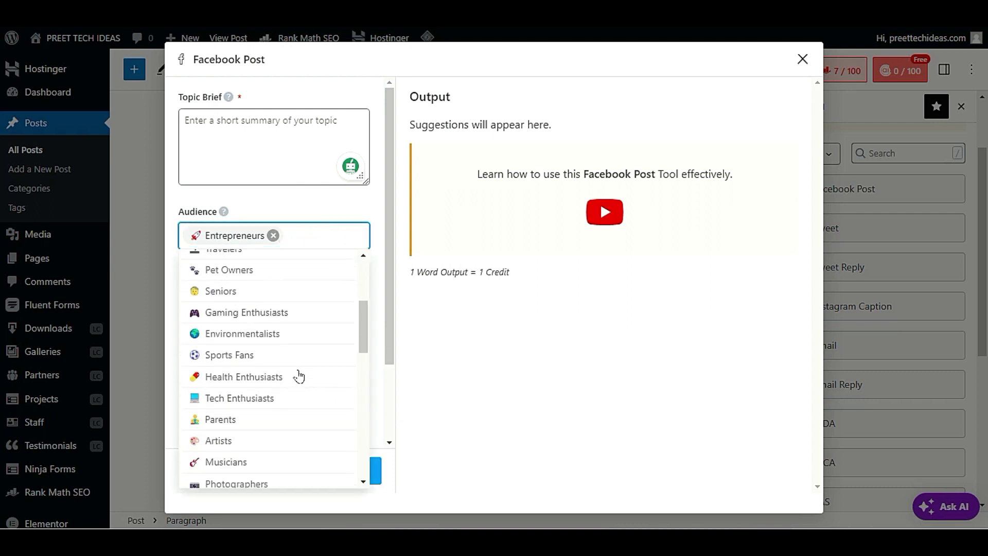
scroll(288, 393, down, 5)
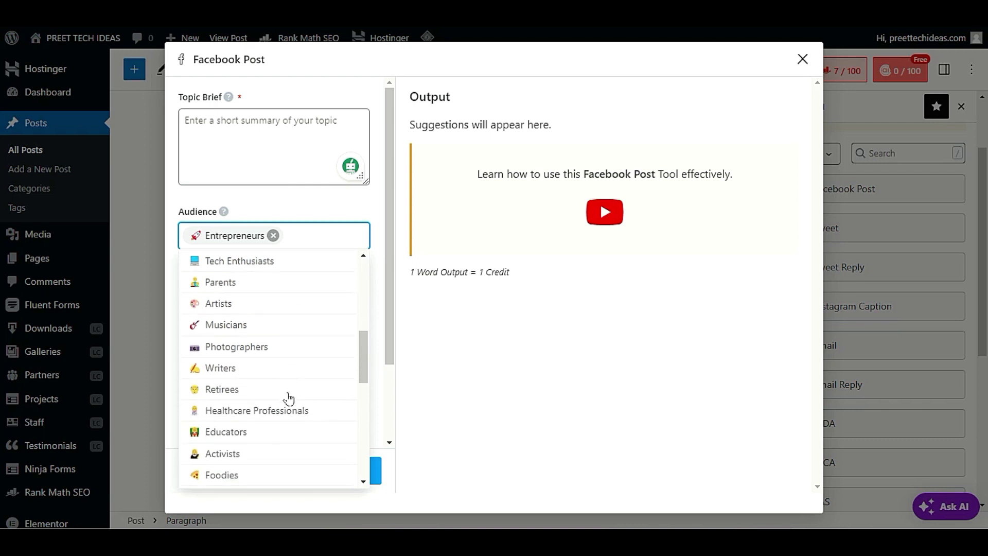
click(242, 286)
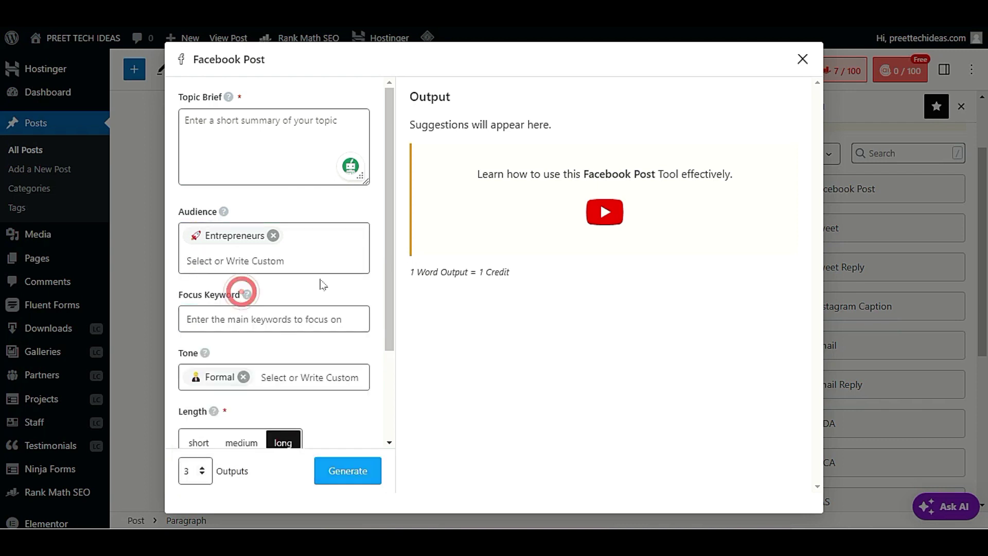
Add the Friendly and Creative tones alongside Formal in the Facebook Post form
click(232, 320)
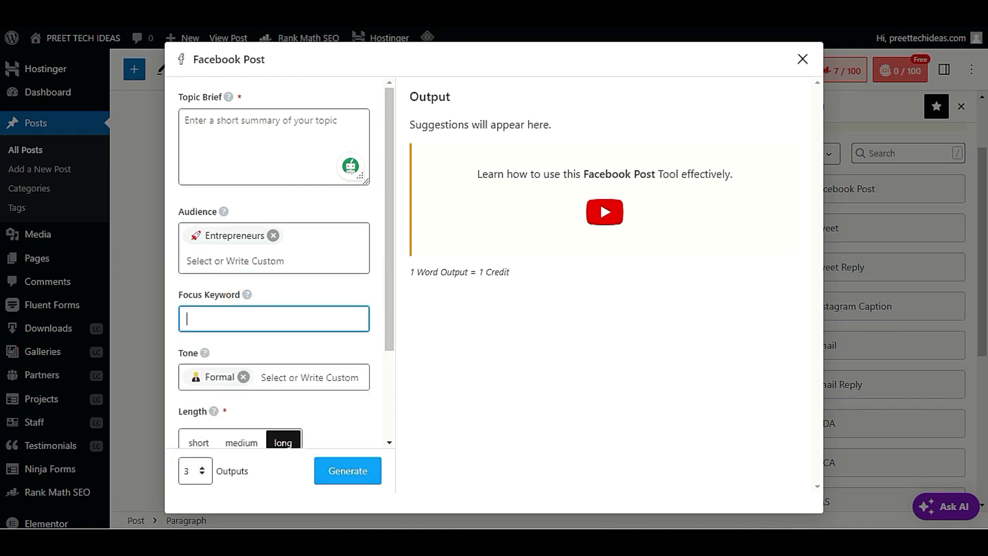
scroll(331, 335, down, 3)
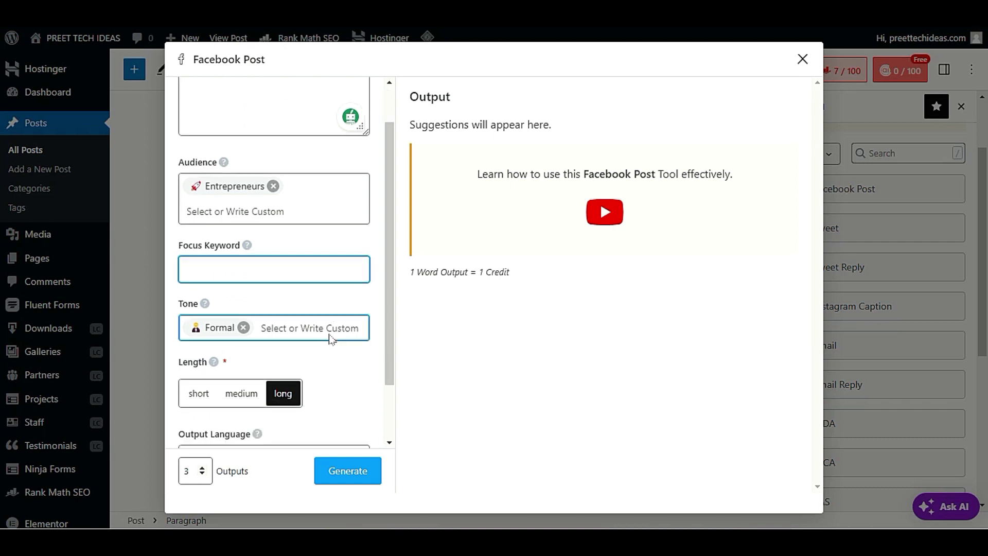
click(293, 250)
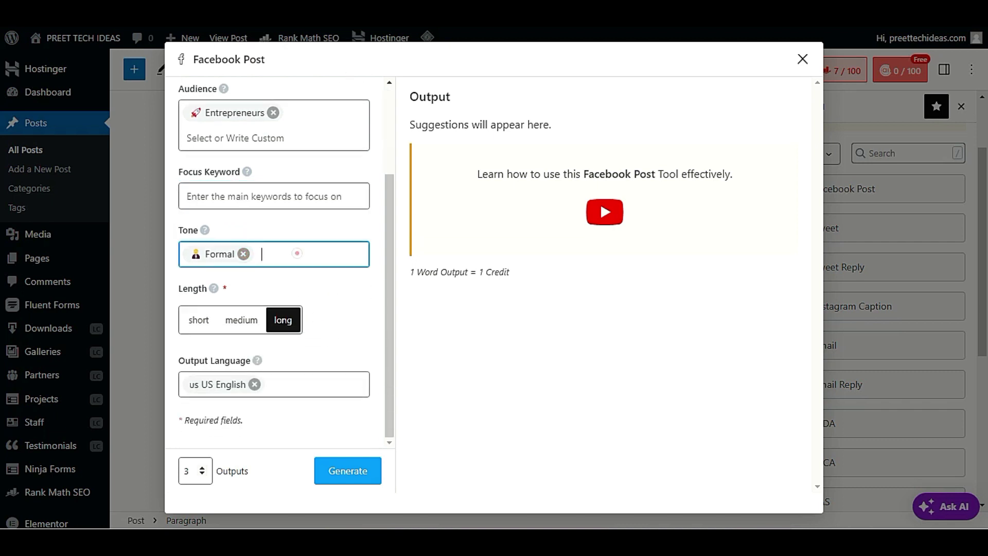
click(279, 308)
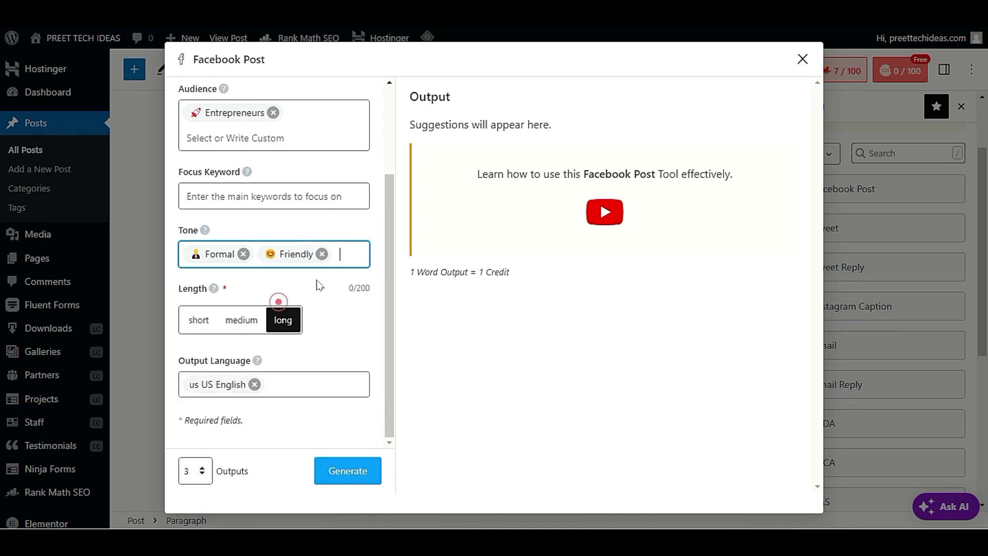
click(339, 259)
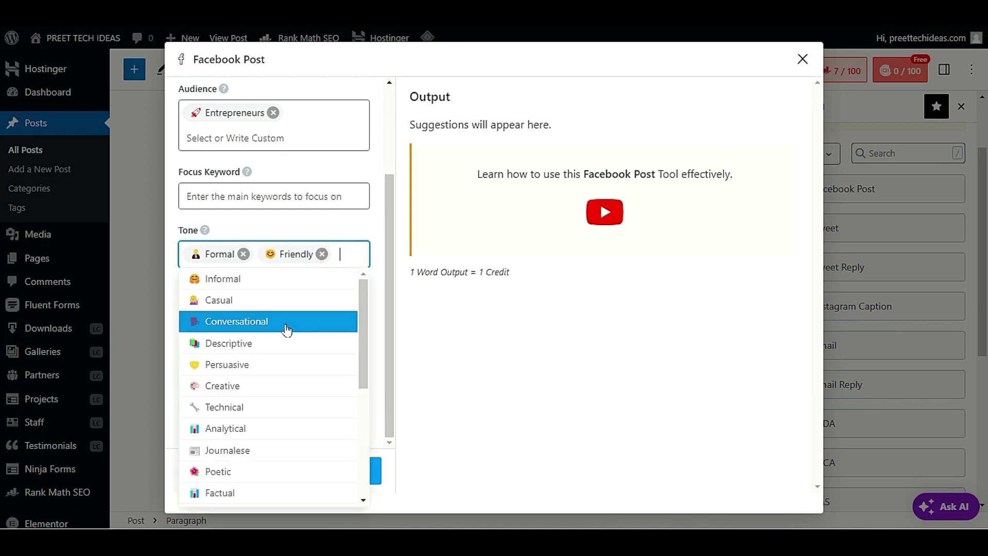
click(273, 385)
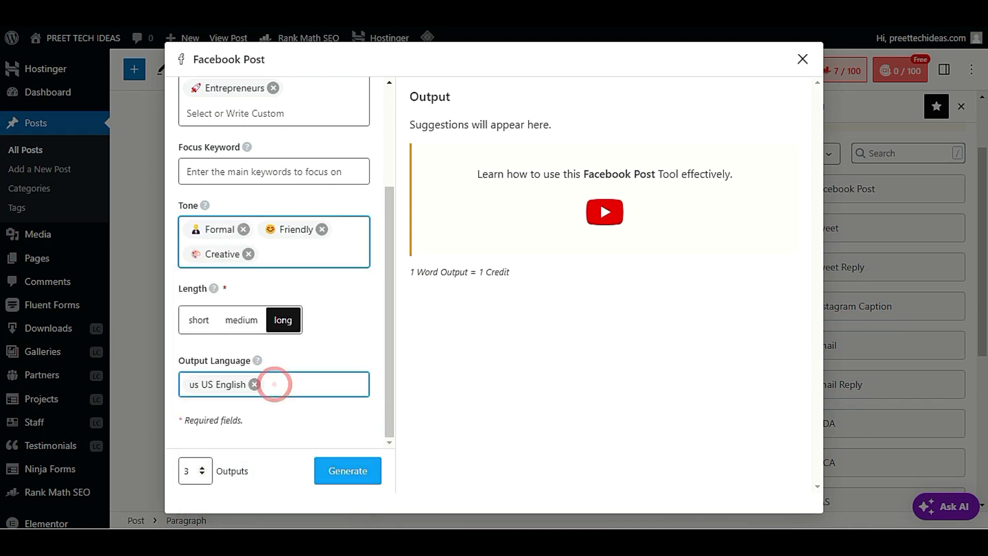
Set the Facebook Post length to short, and close the form without generating
click(192, 326)
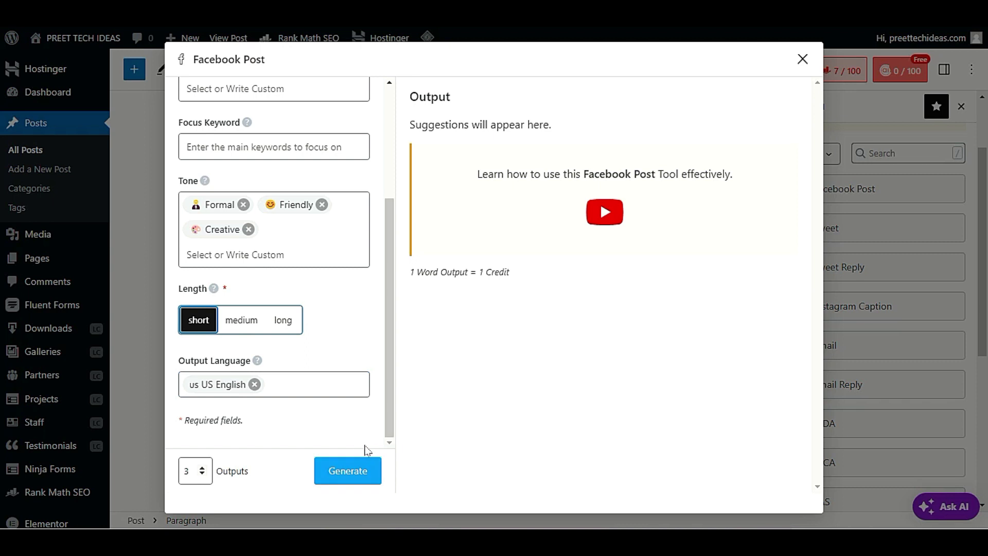
scroll(357, 260, up, 4)
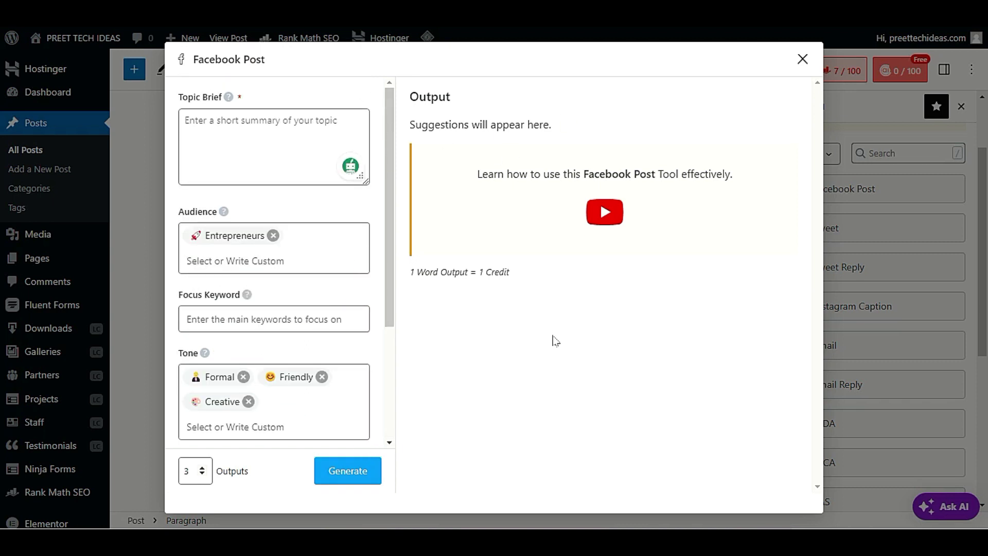
click(802, 59)
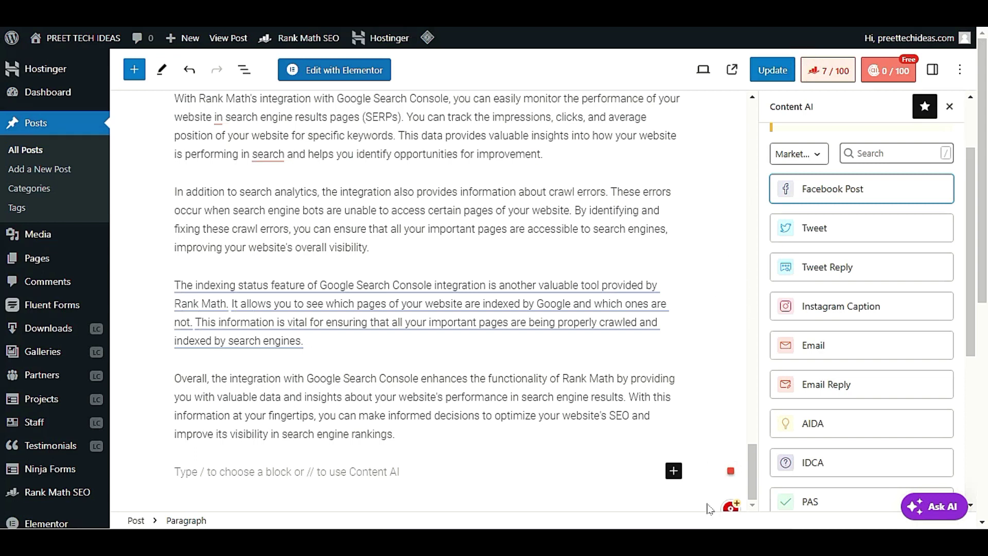
Return to the article's beginning and look through the Marketing & Sales tools down to the YouTube and podcast entries
key(F5)
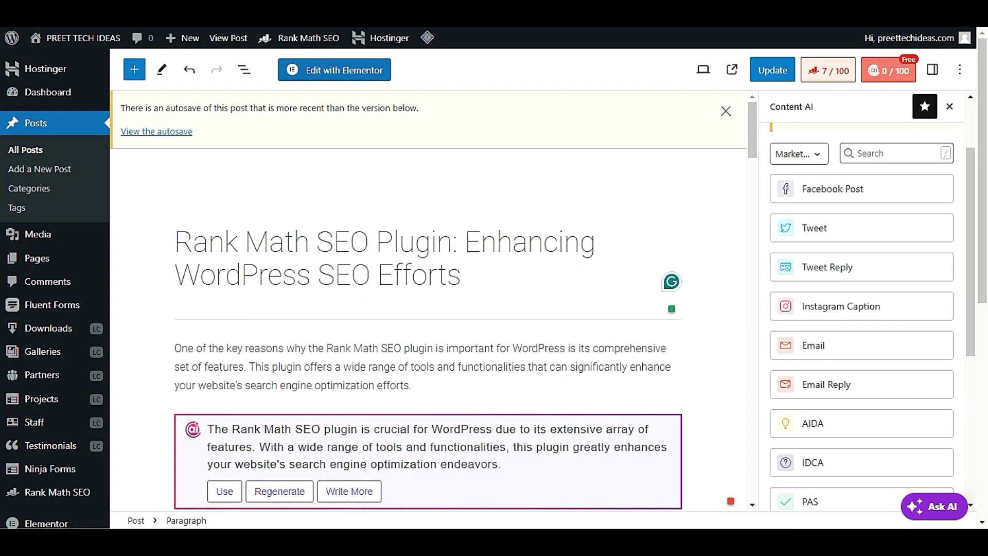
click(799, 155)
click(802, 153)
scroll(827, 360, down, 3)
scroll(834, 301, down, 2)
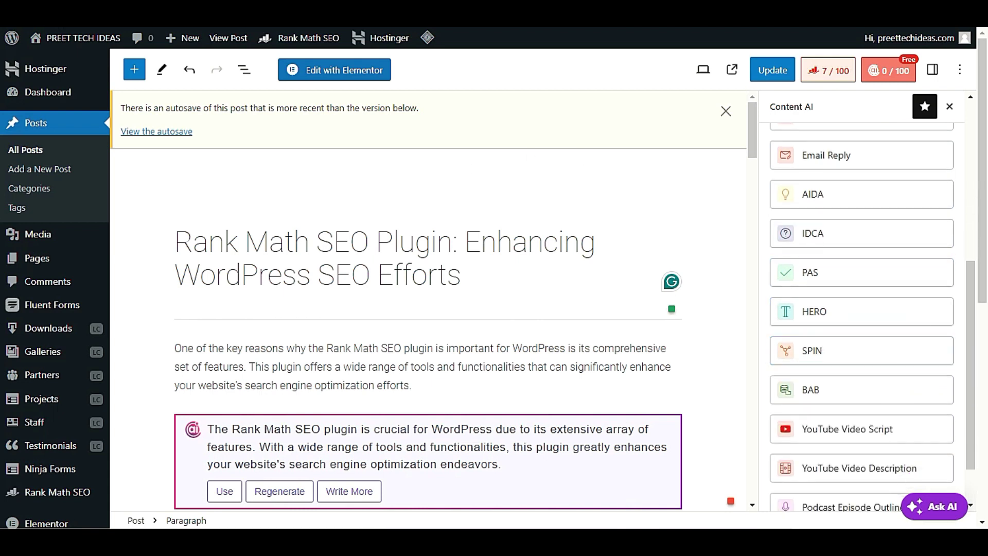
scroll(432, 299, down, 5)
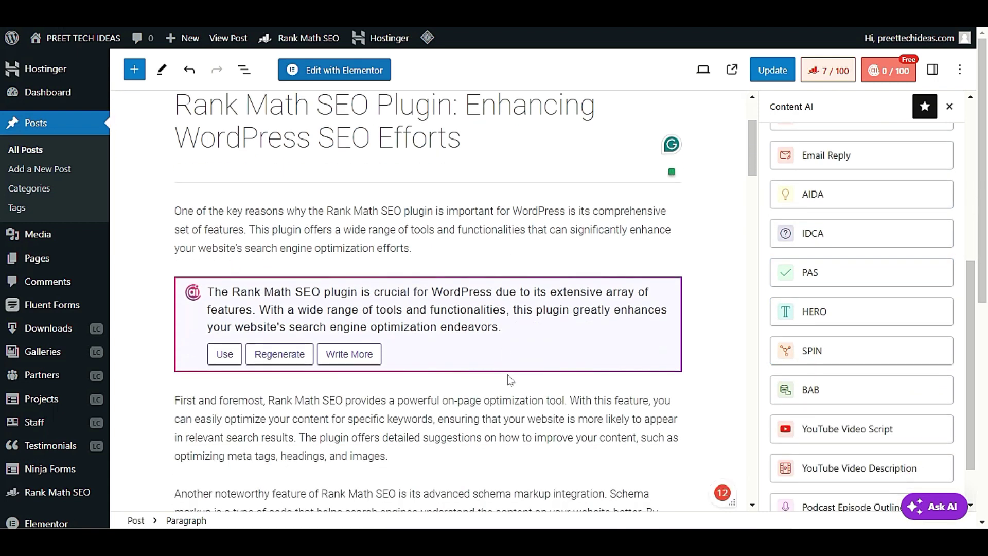
Select the "First and foremost" paragraph, examine the SPIN tool's product name and description fields, and close the form without generating
click(347, 340)
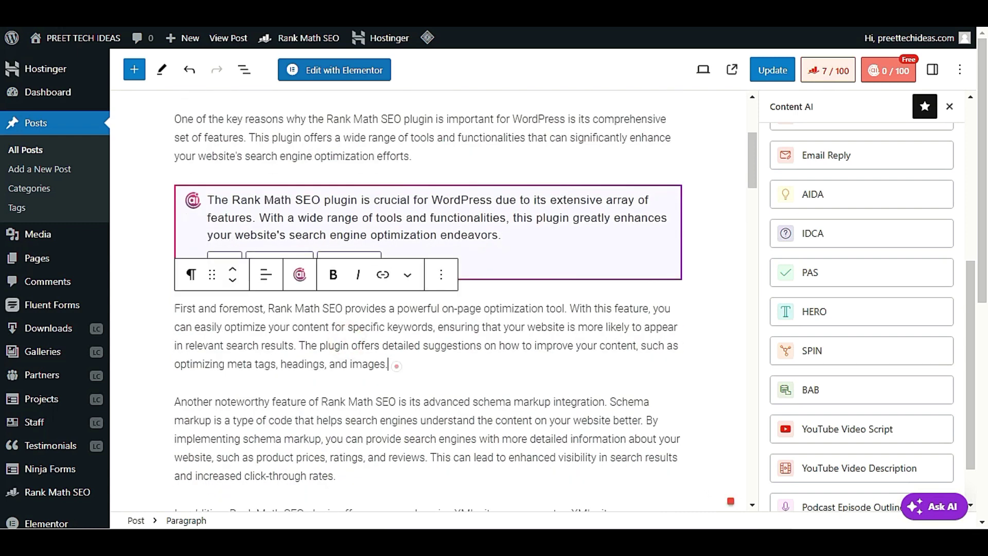
triple_click(406, 364)
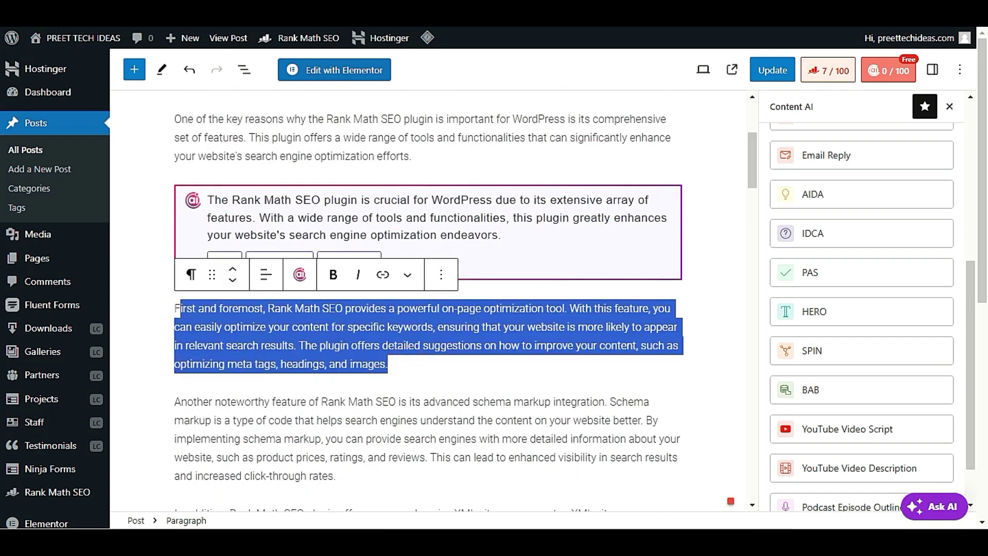
click(838, 350)
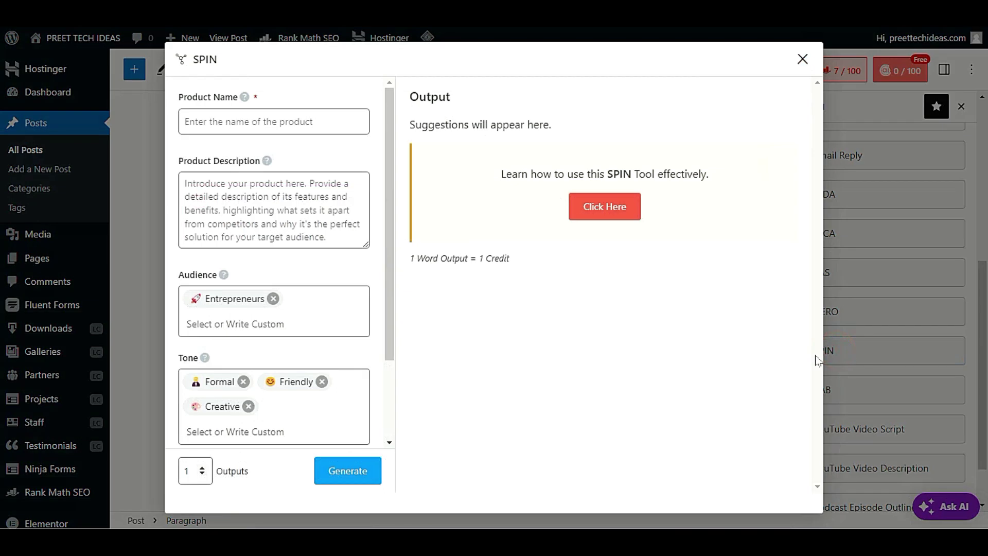
click(221, 122)
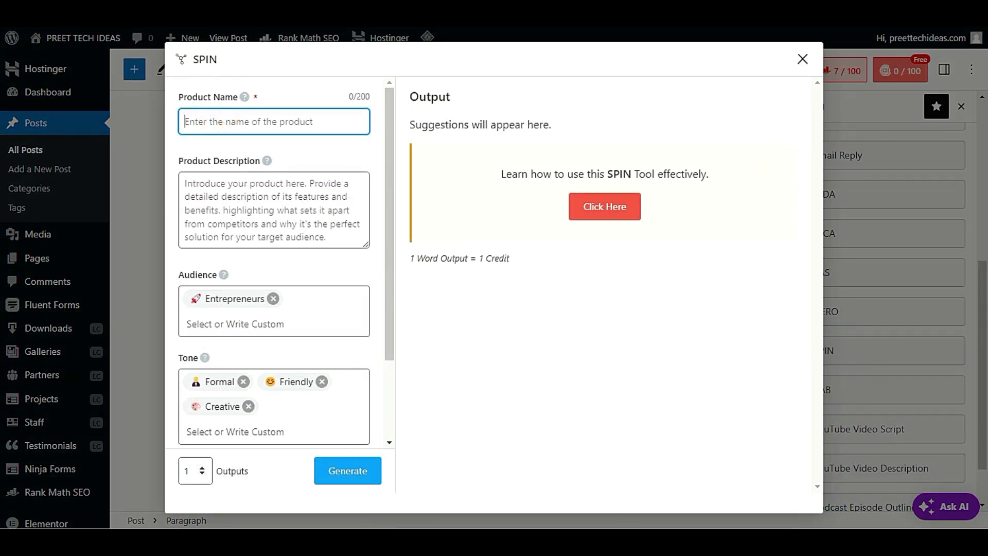
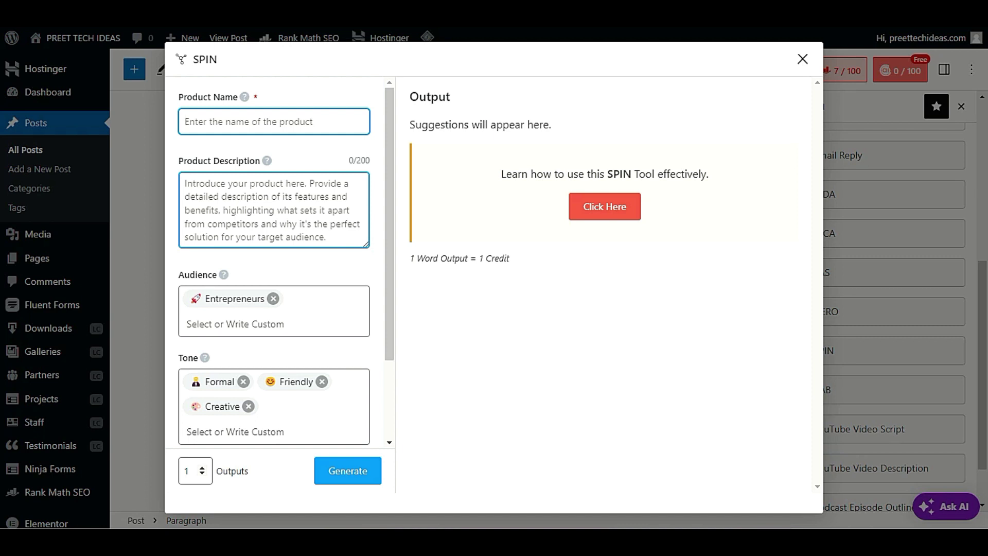
click(287, 194)
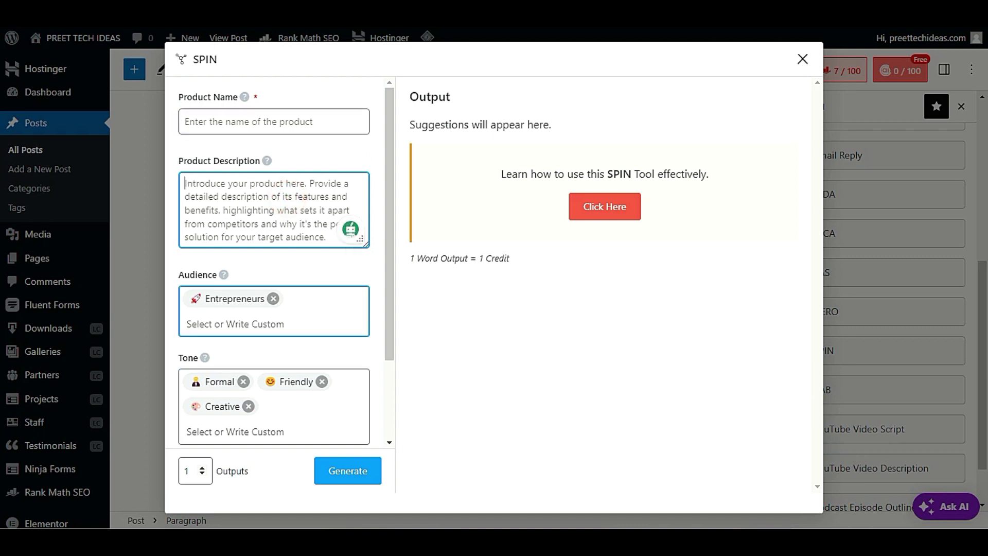
click(801, 60)
Filter the AI tools by eCommerce to see the product-related tools
scroll(863, 303, down, 2)
scroll(863, 306, up, 5)
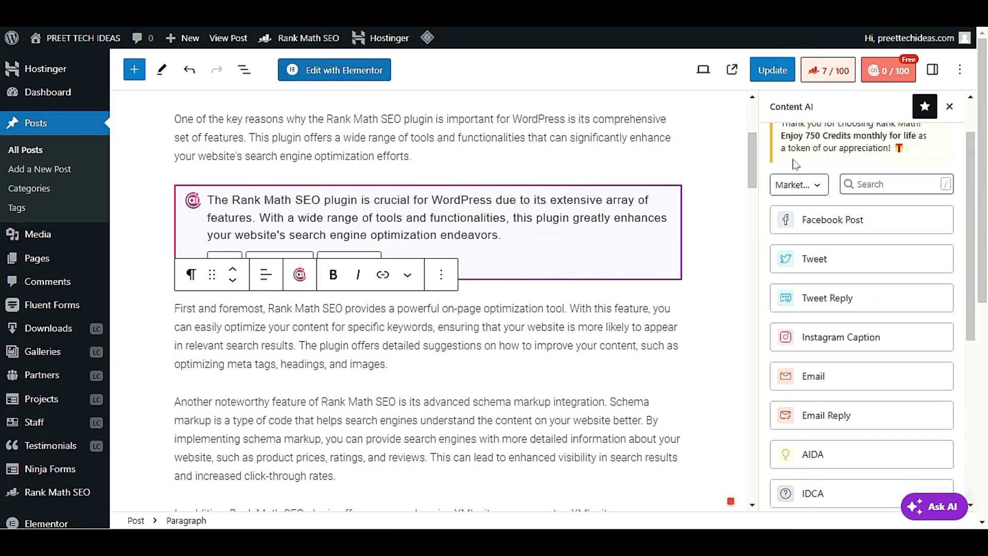
click(812, 191)
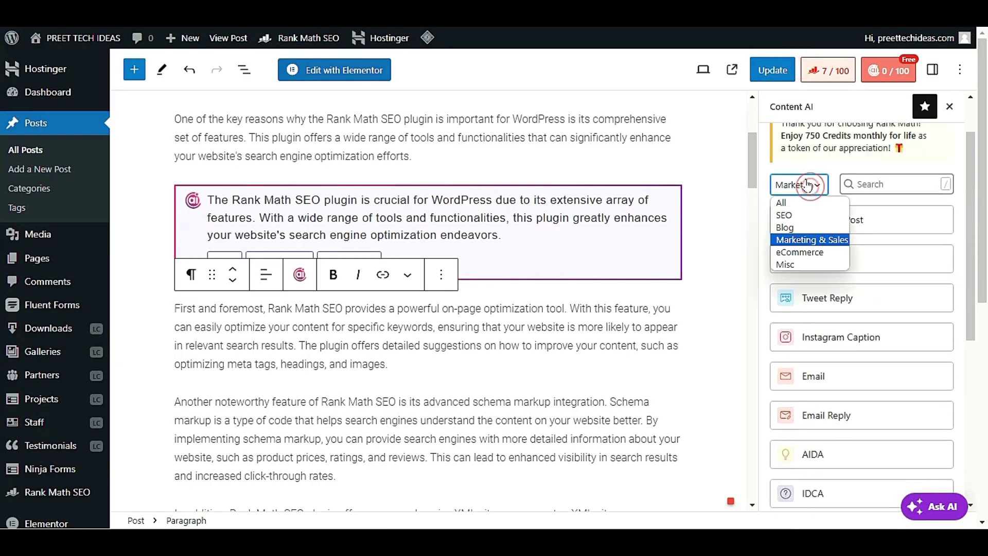
click(805, 252)
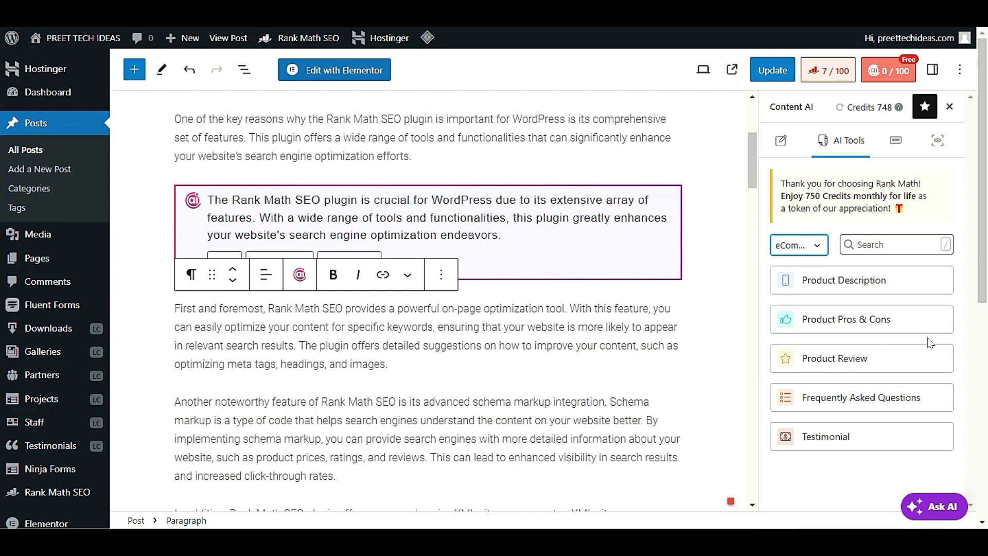
scroll(581, 360, down, 9)
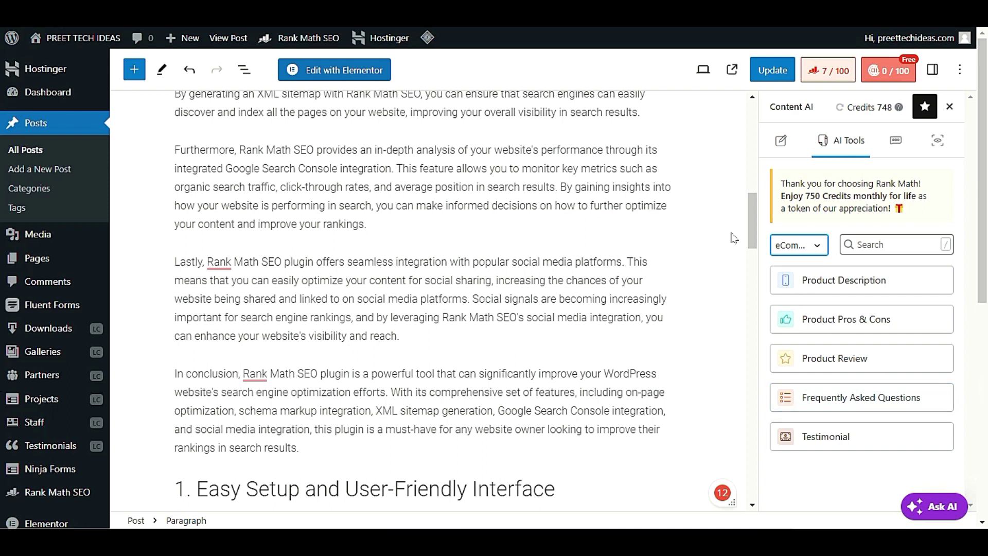
Examine the Frequently Asked Questions tool's form, including its topic field, and close it without generating
click(896, 406)
click(896, 405)
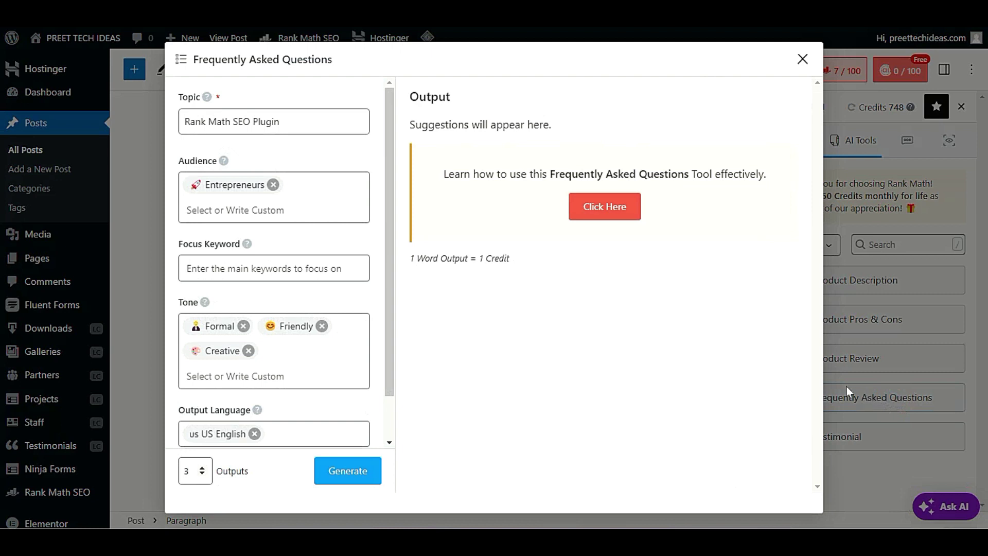
triple_click(312, 127)
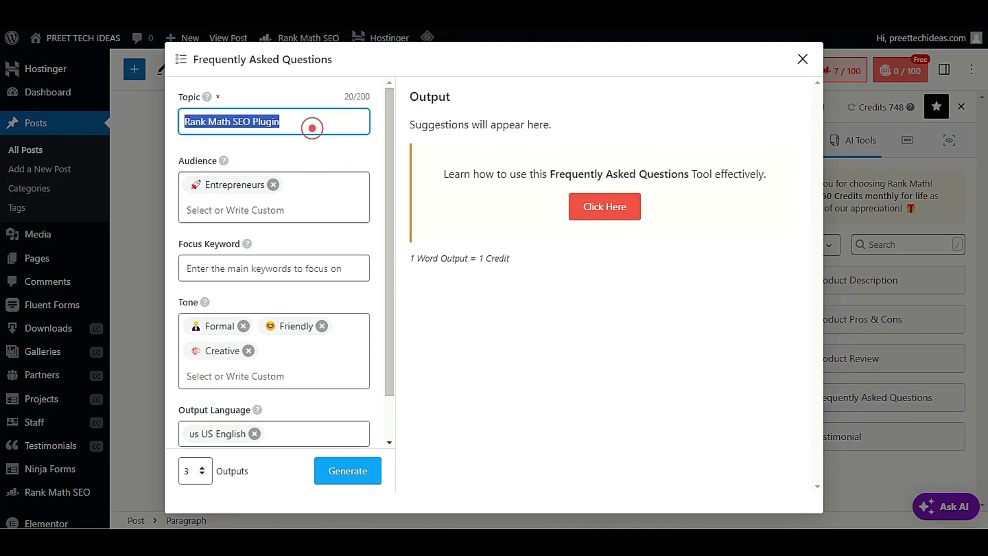
click(803, 58)
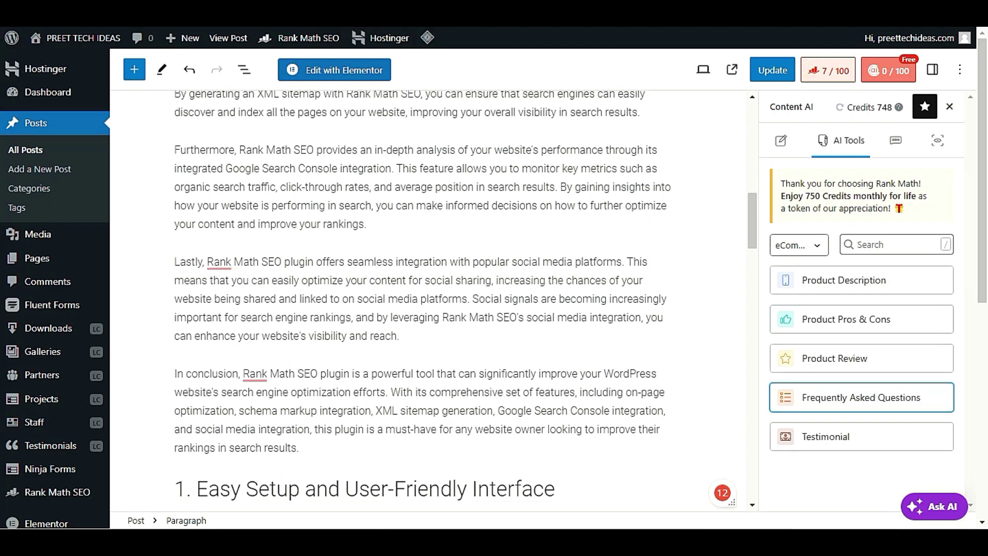
Examine the Testimonial tool's Features and Benefits and Limitations and Drawbacks fields, and close the form without generating
click(864, 434)
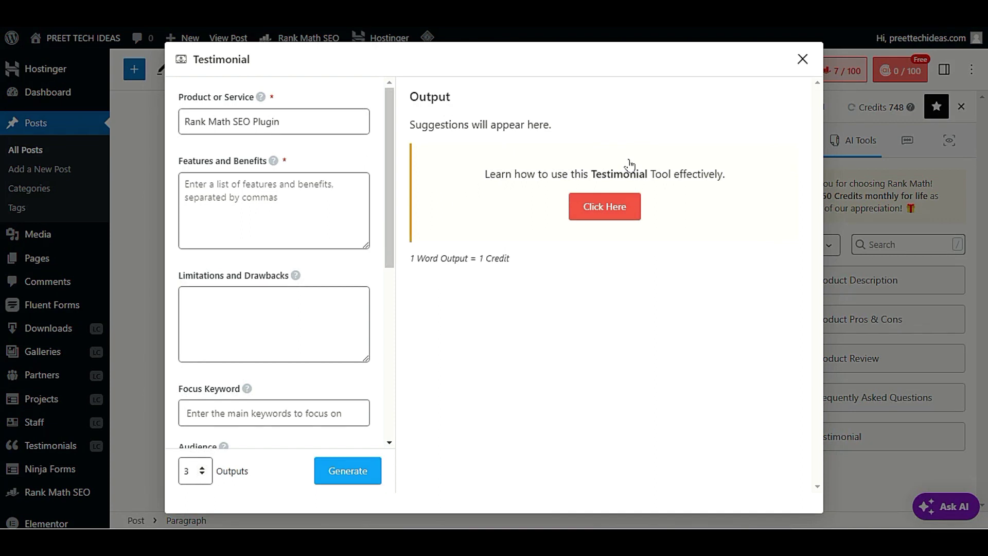
click(273, 211)
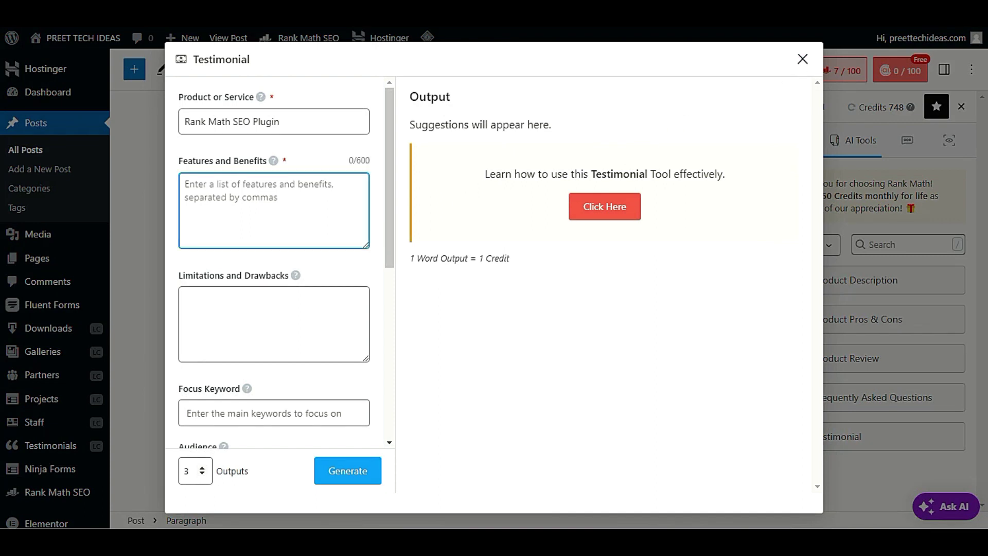
click(267, 313)
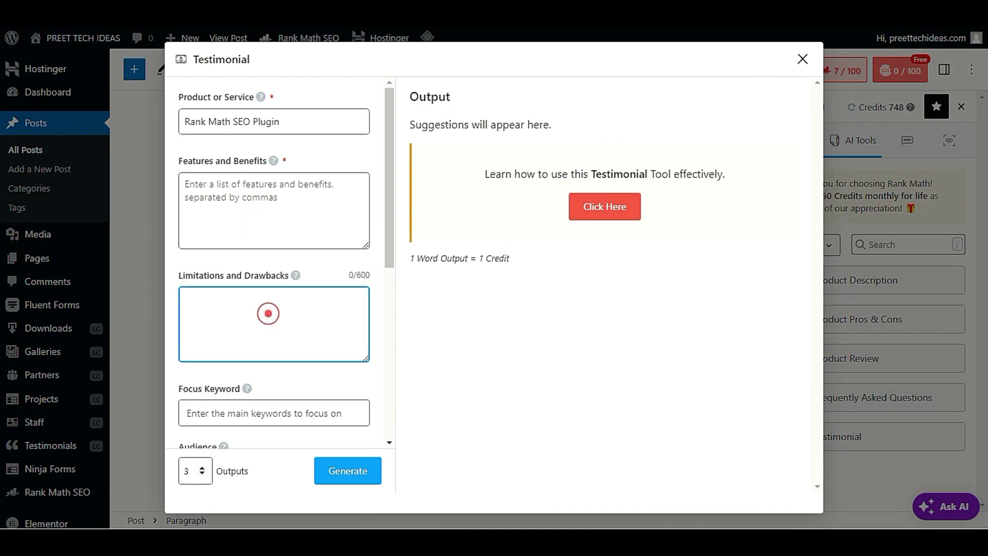
click(802, 58)
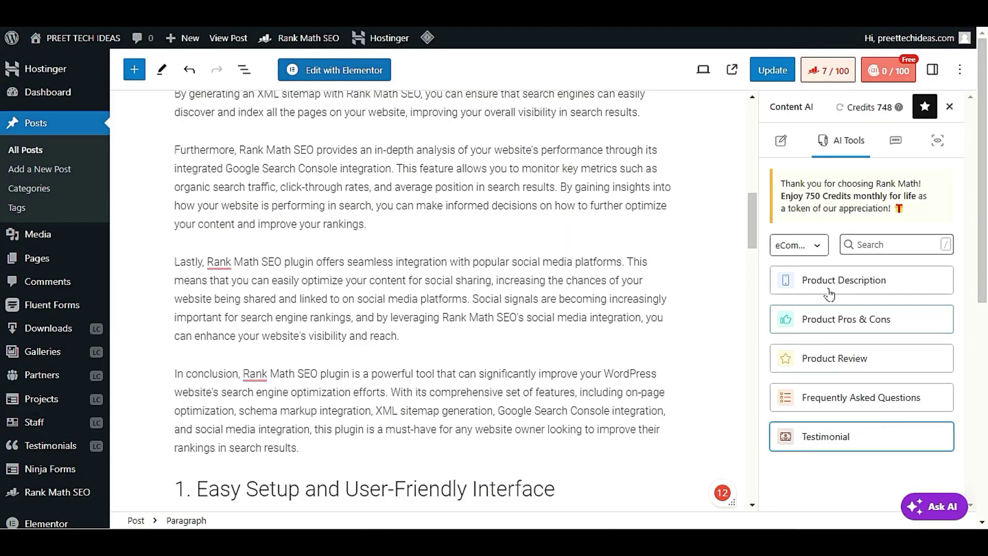
Filter the AI tools by Misc to review that category, and switch to Content AI's Write form
click(798, 245)
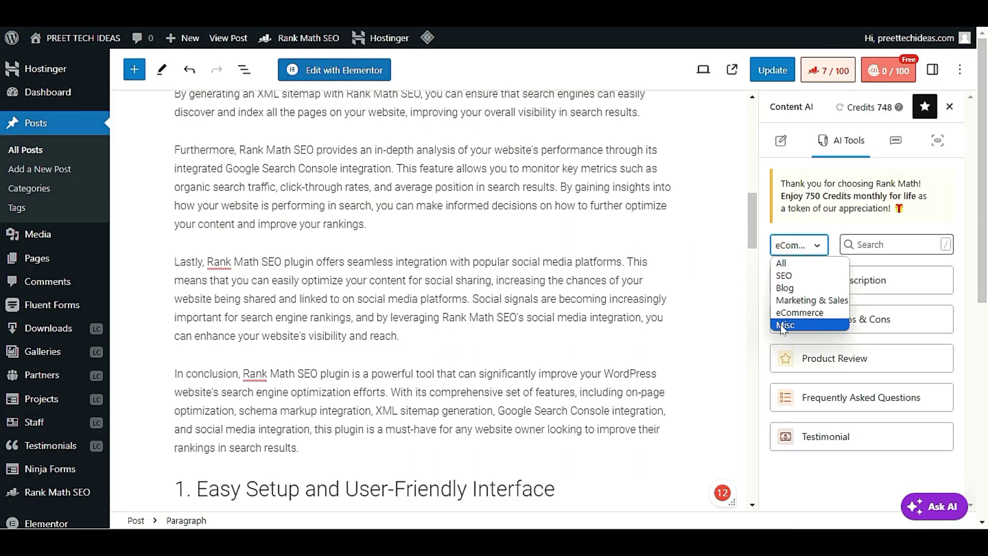
click(805, 326)
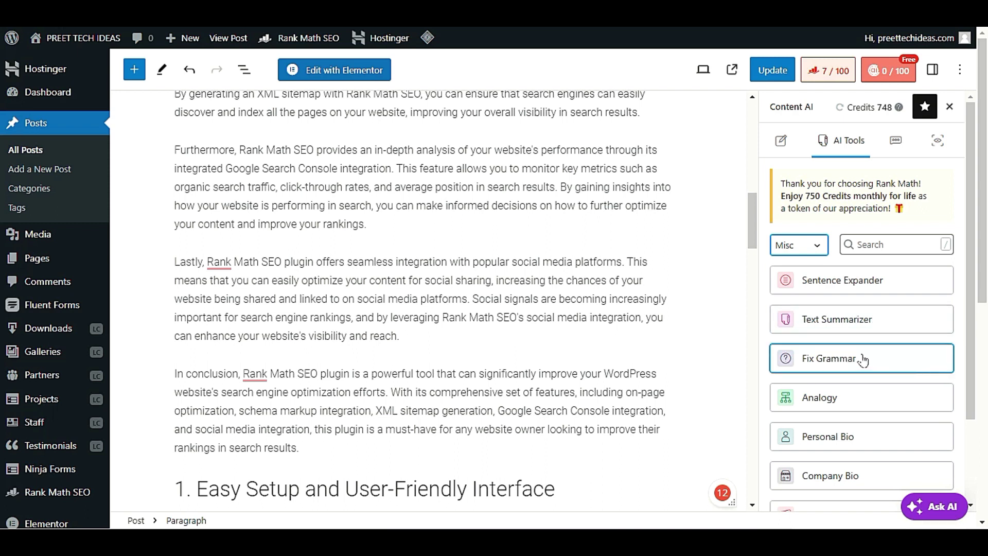
scroll(864, 357, down, 2)
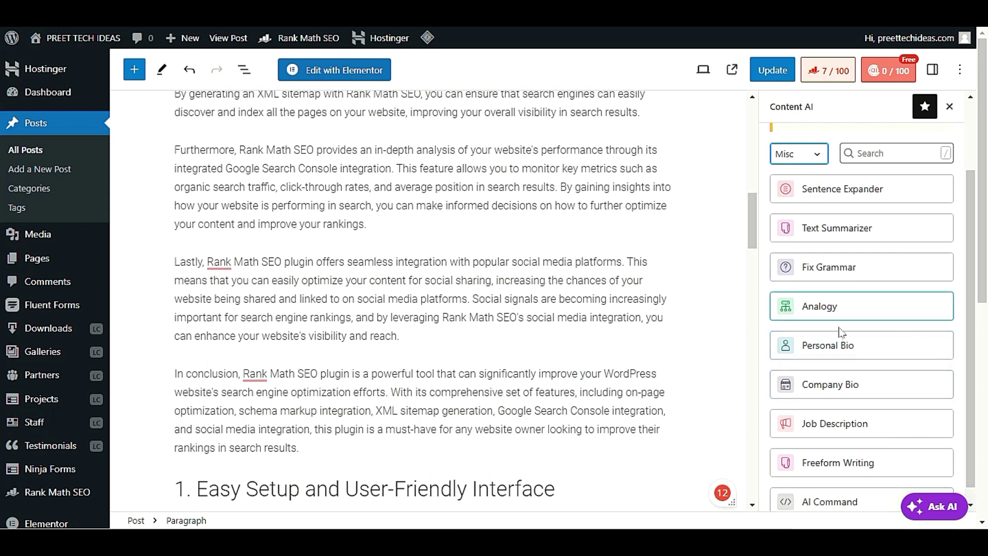
scroll(921, 347, down, 1)
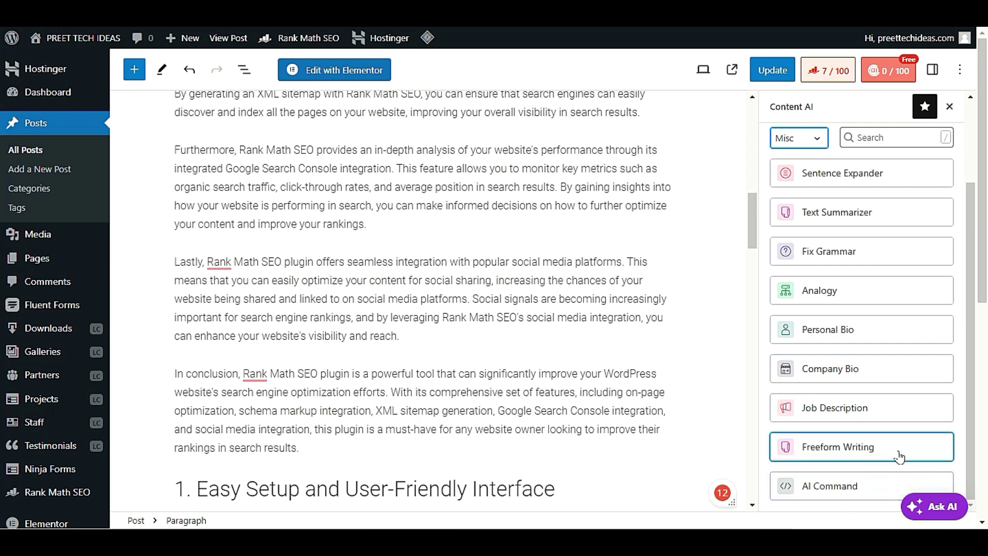
scroll(881, 335, up, 2)
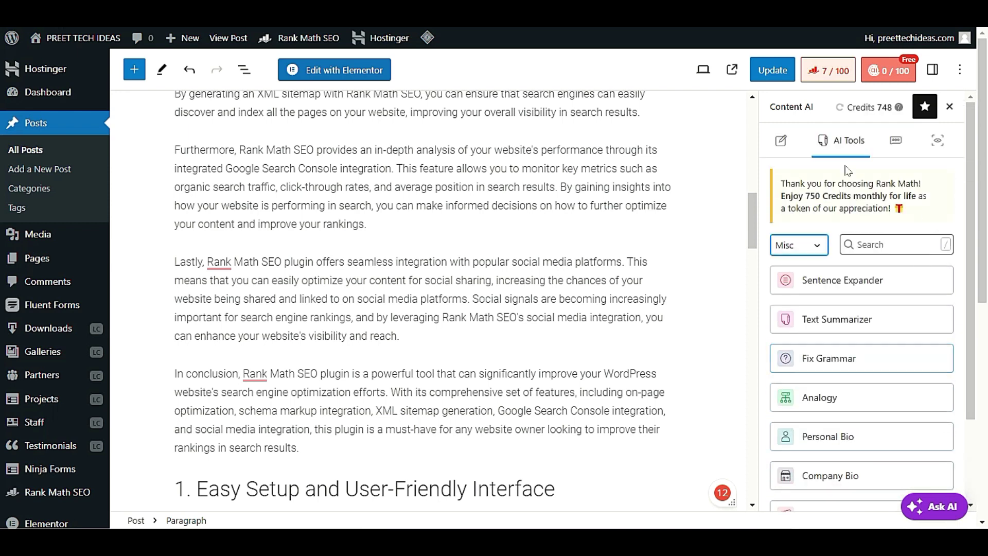
click(781, 140)
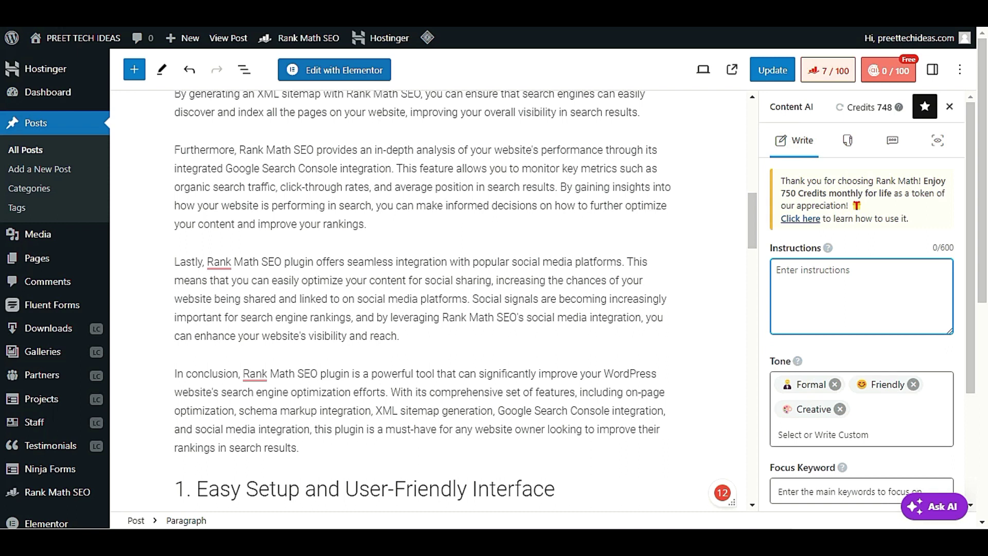
scroll(427, 298, up, 15)
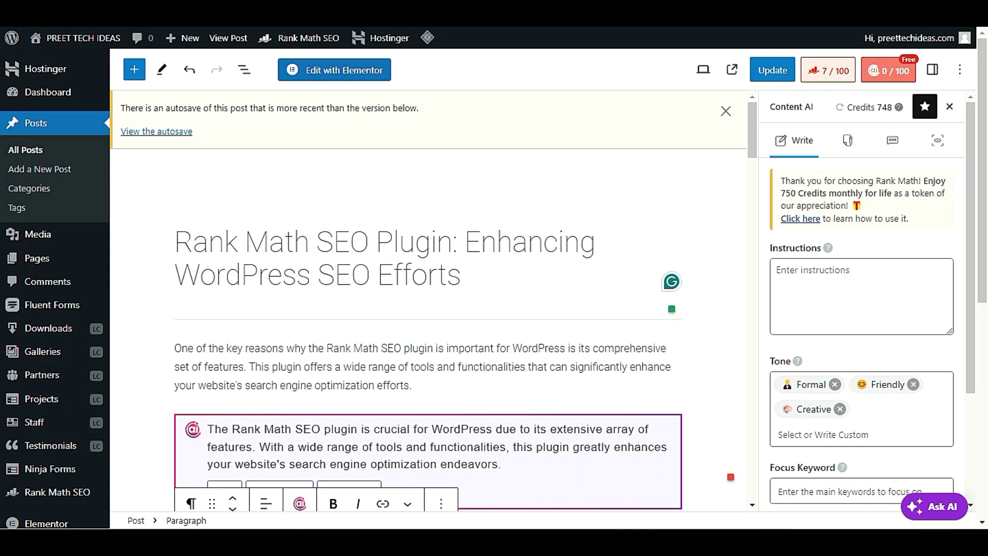
scroll(478, 351, down, 5)
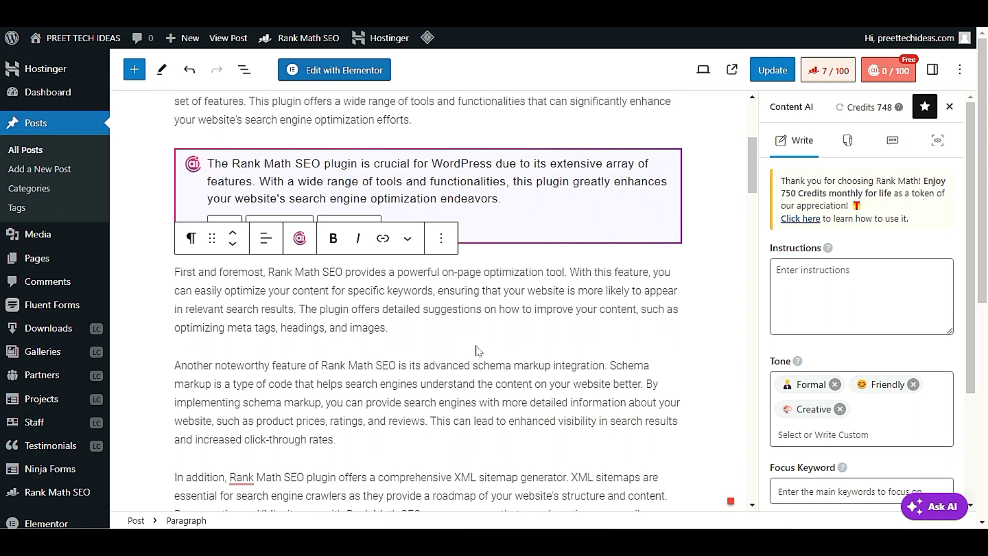
scroll(478, 350, up, 5)
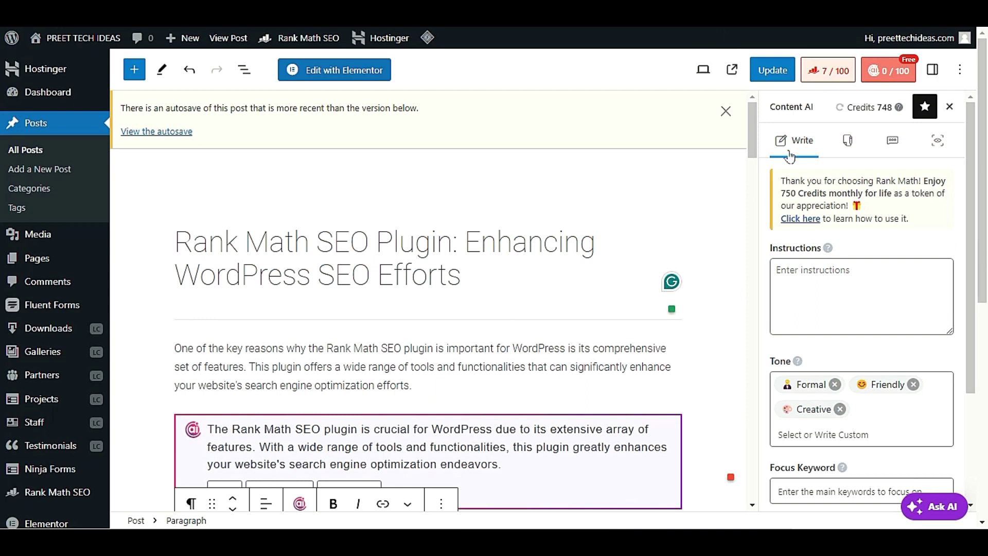
scroll(427, 302, down, 3)
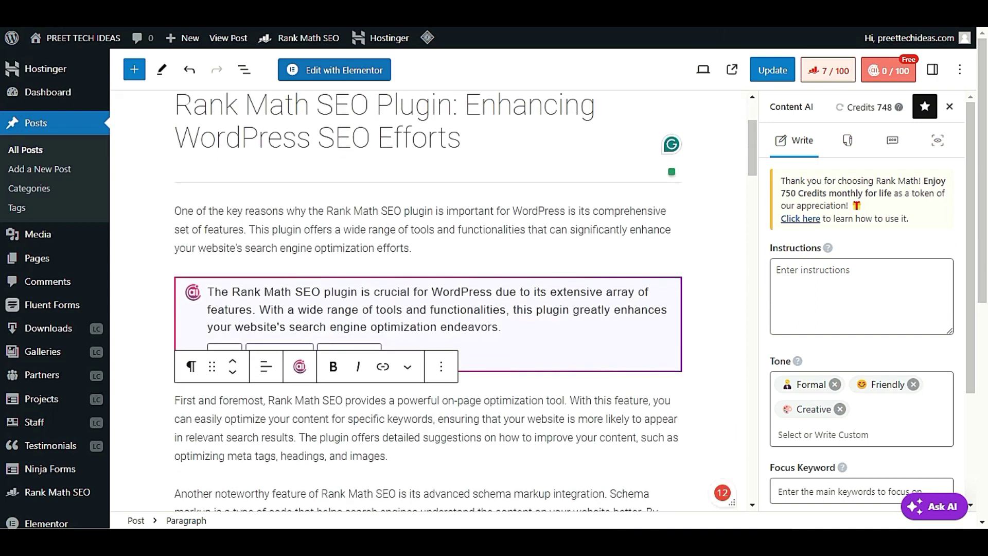
scroll(633, 384, down, 4)
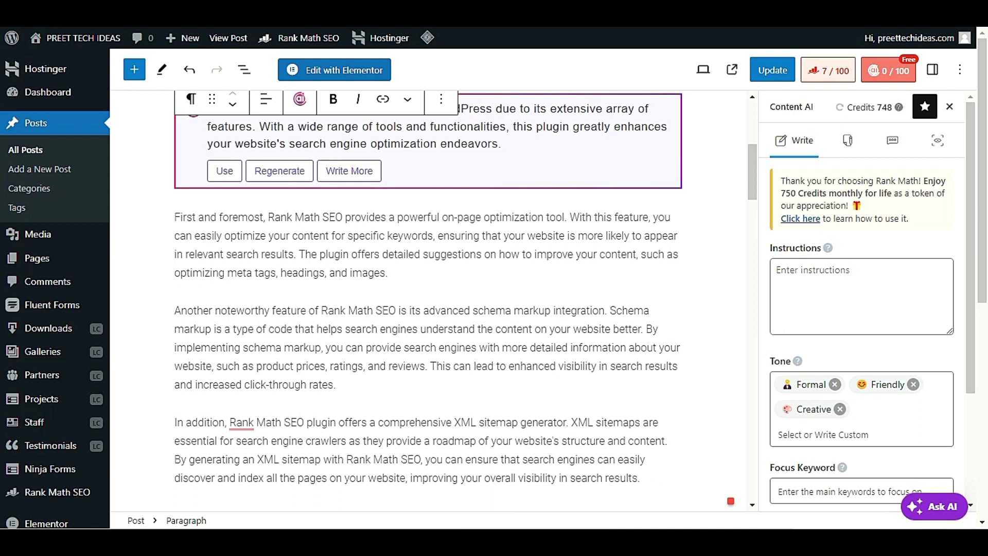
scroll(427, 301, up, 3)
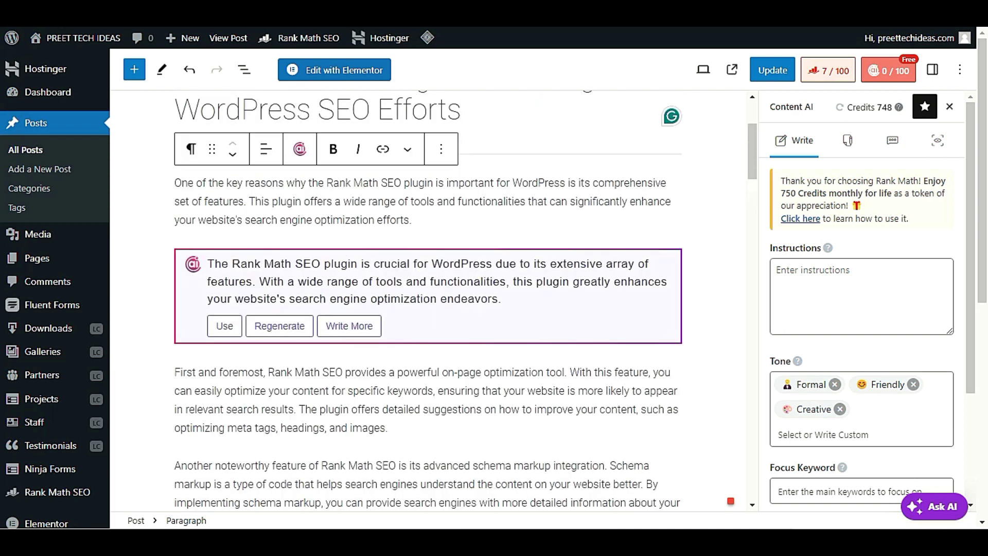
Leave the post editor without saving and go to the list of all posts
click(36, 152)
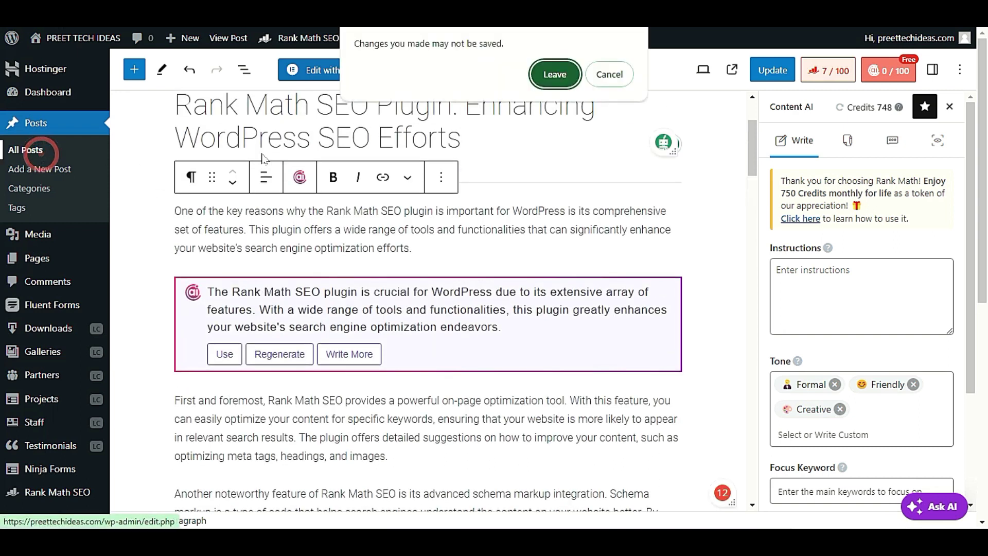
click(539, 71)
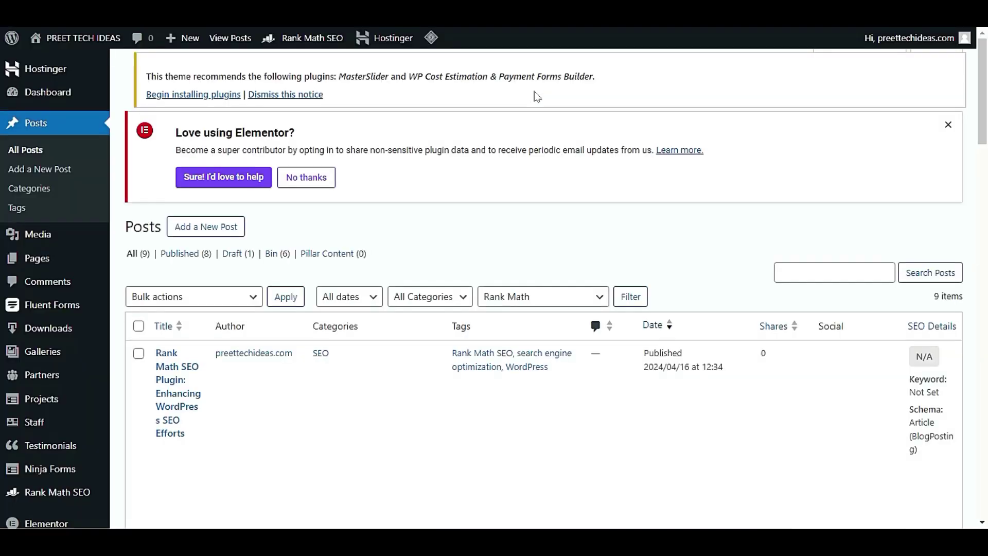
scroll(555, 223, down, 10)
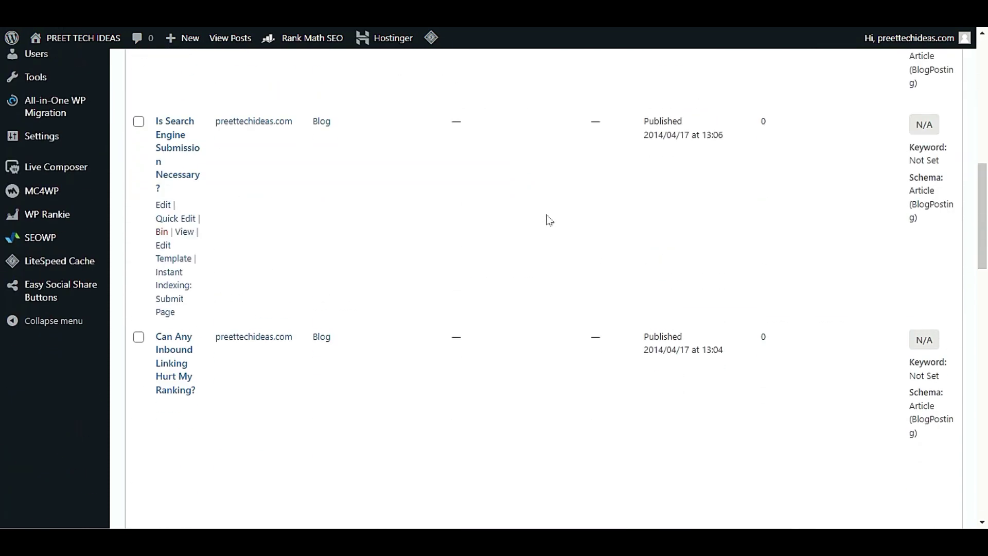
scroll(545, 213, up, 10)
scroll(702, 206, down, 4)
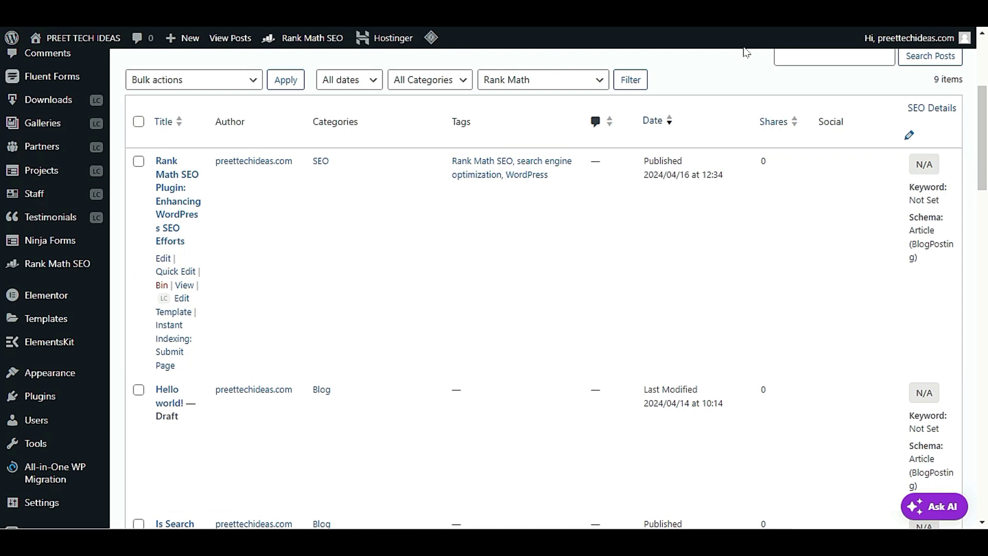
Show the SEO Title and SEO Description columns in the posts list through the screen options
drag(983, 143, 981, 93)
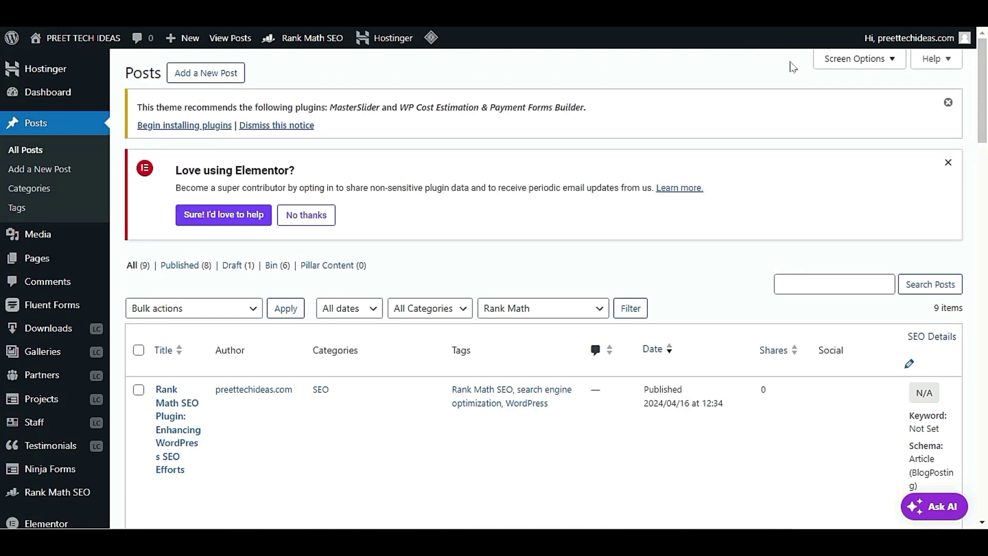
click(846, 59)
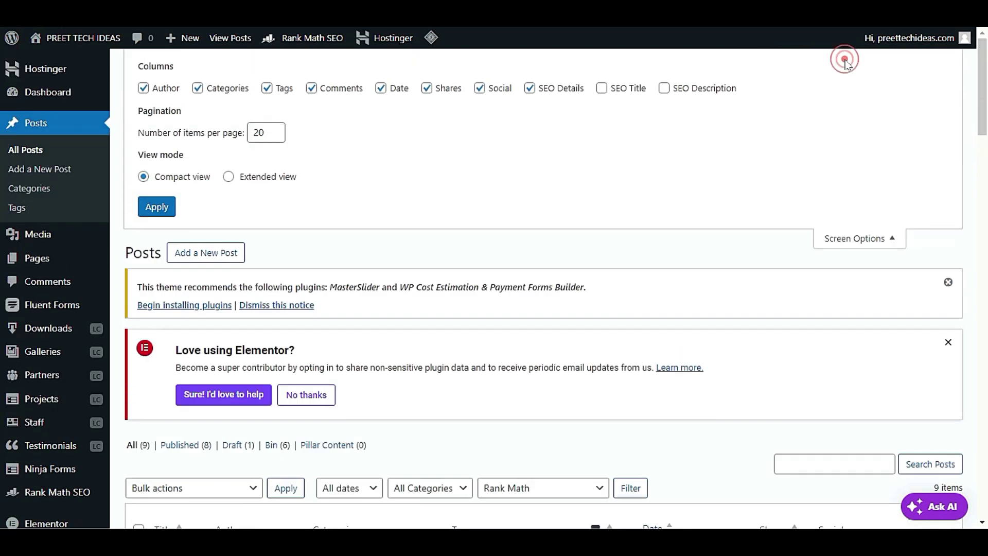
click(601, 88)
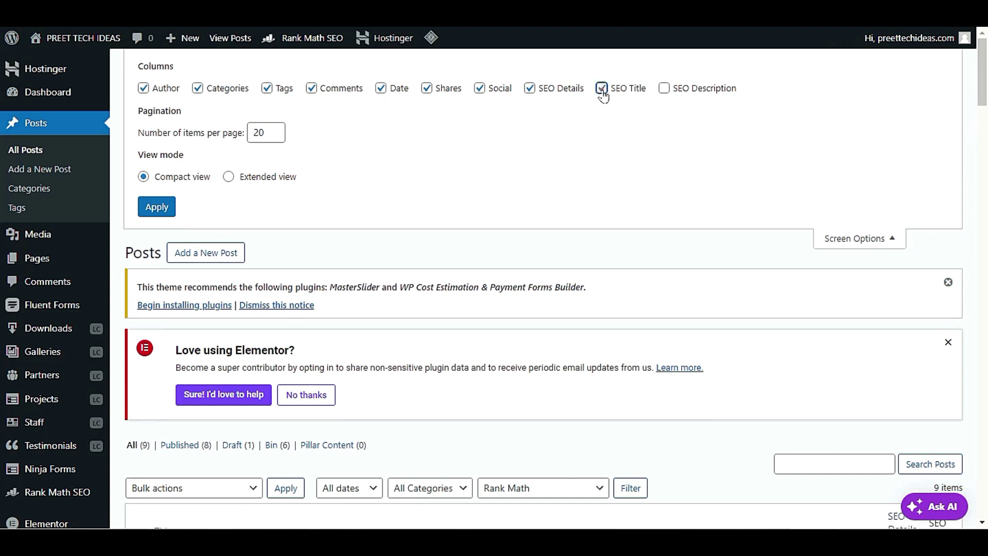
click(664, 88)
Hide the SEO Details, Social, Shares, Date, Comments and Tags columns, and close the screen options
click(530, 88)
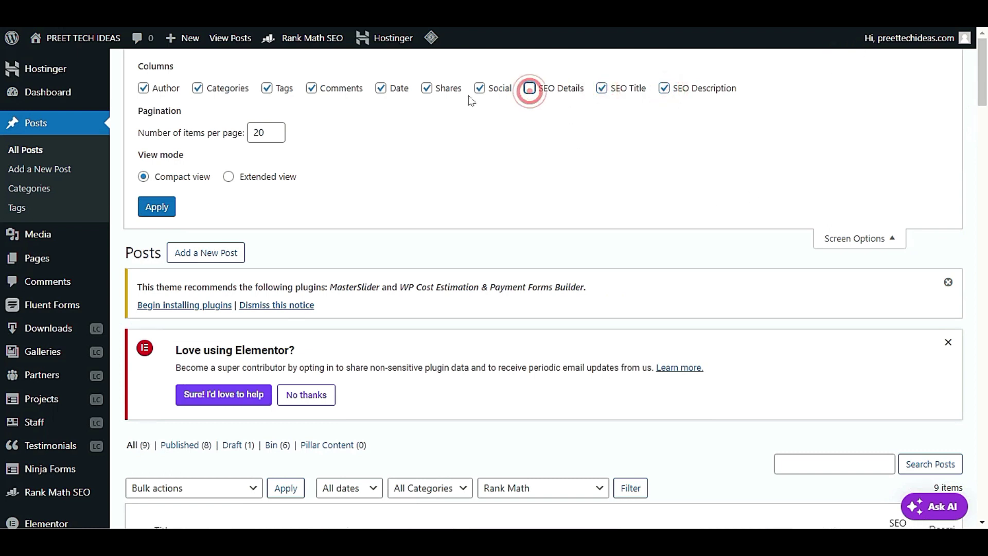
click(479, 88)
click(426, 89)
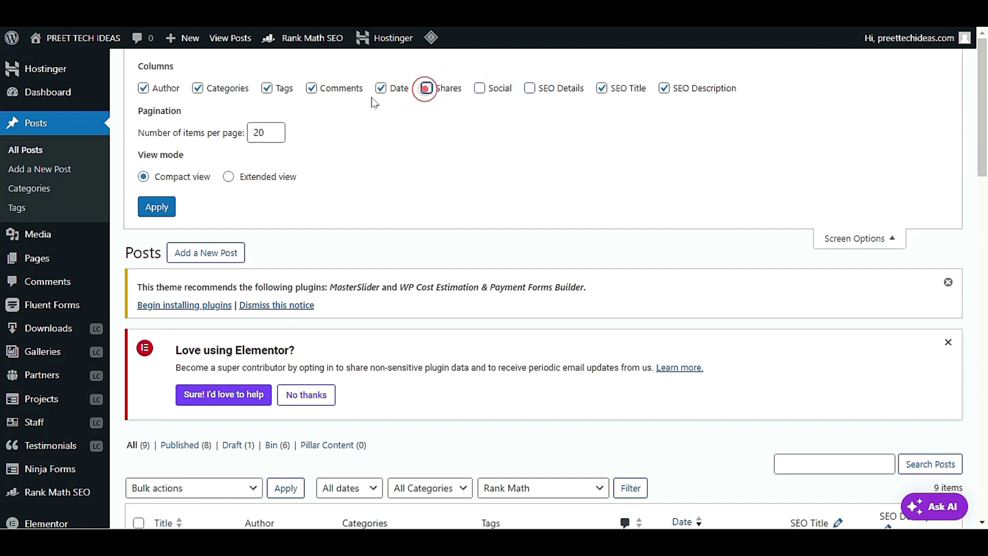
click(381, 88)
click(312, 88)
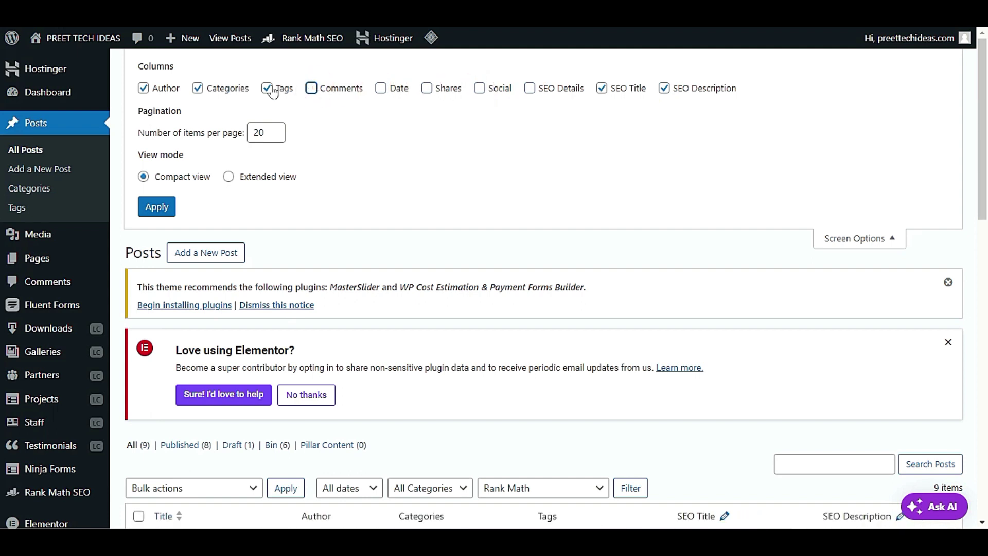
click(267, 88)
click(854, 238)
Examine the SEO Title and SEO Description entries of all posts in the list
scroll(792, 224, down, 2)
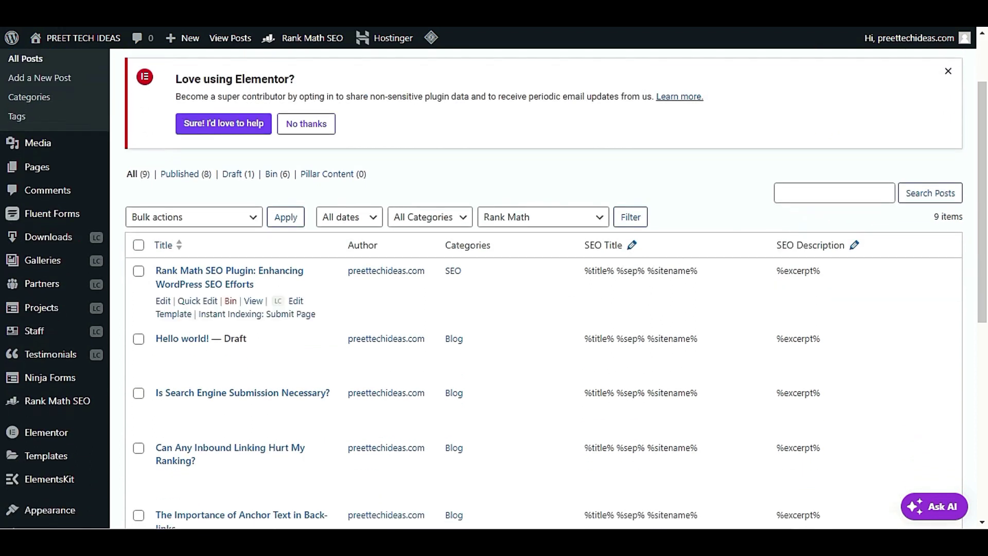
scroll(669, 304, down, 3)
scroll(668, 307, down, 1)
scroll(670, 303, up, 4)
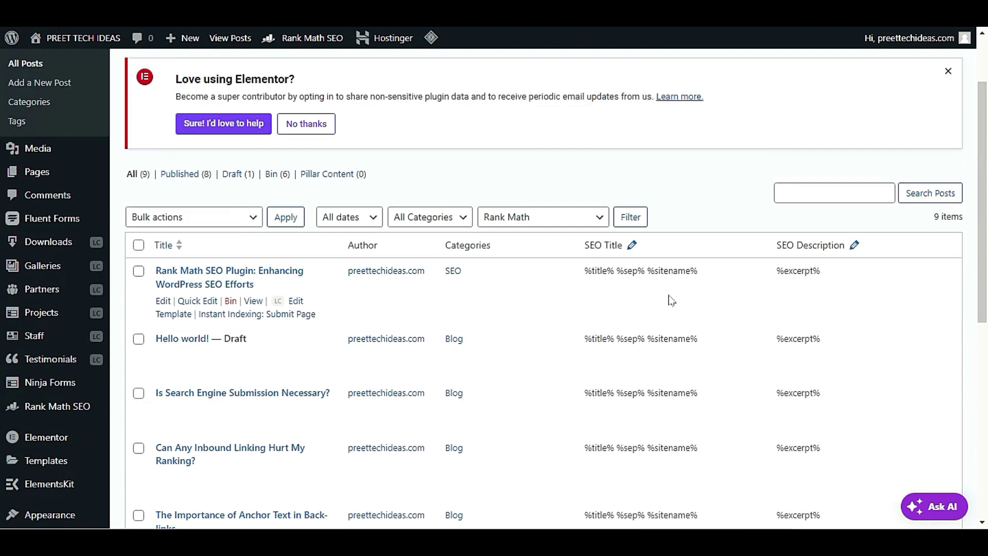
scroll(795, 391, down, 1)
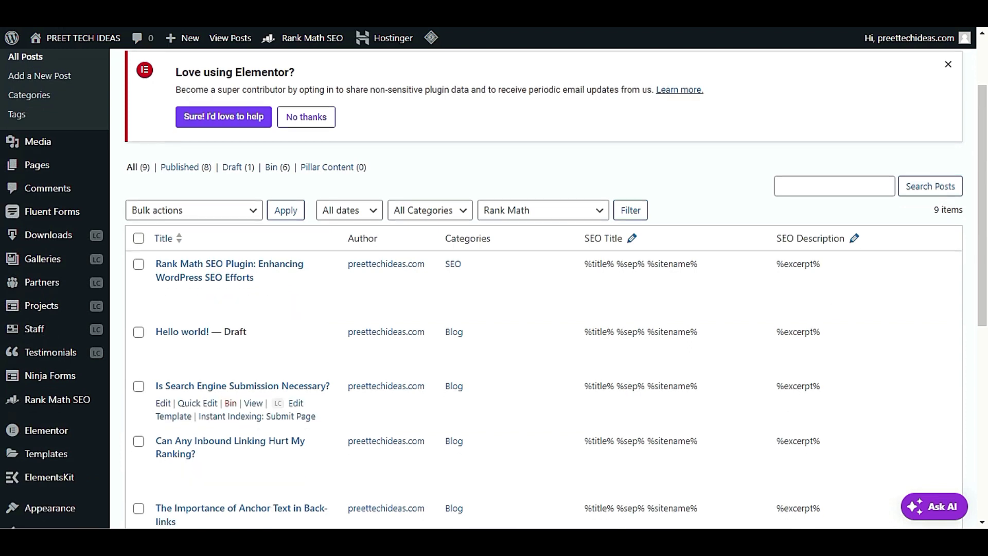
scroll(795, 391, up, 3)
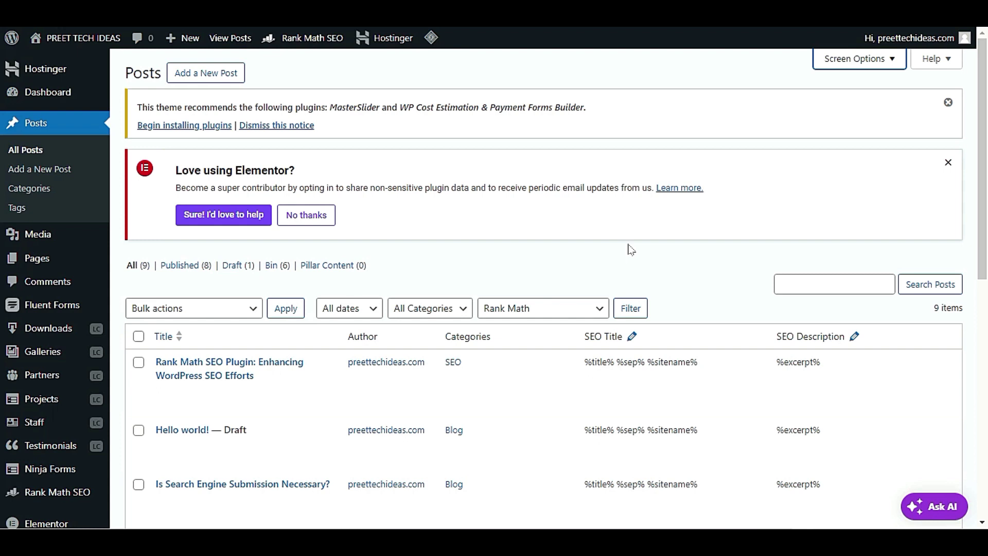
Select all posts in the list for a bulk operation
scroll(631, 250, down, 2)
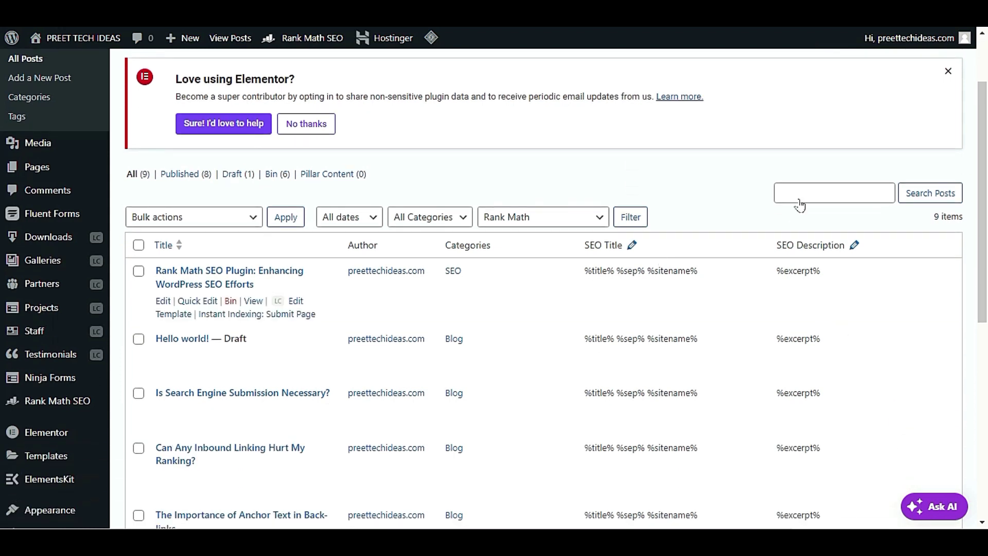
click(139, 246)
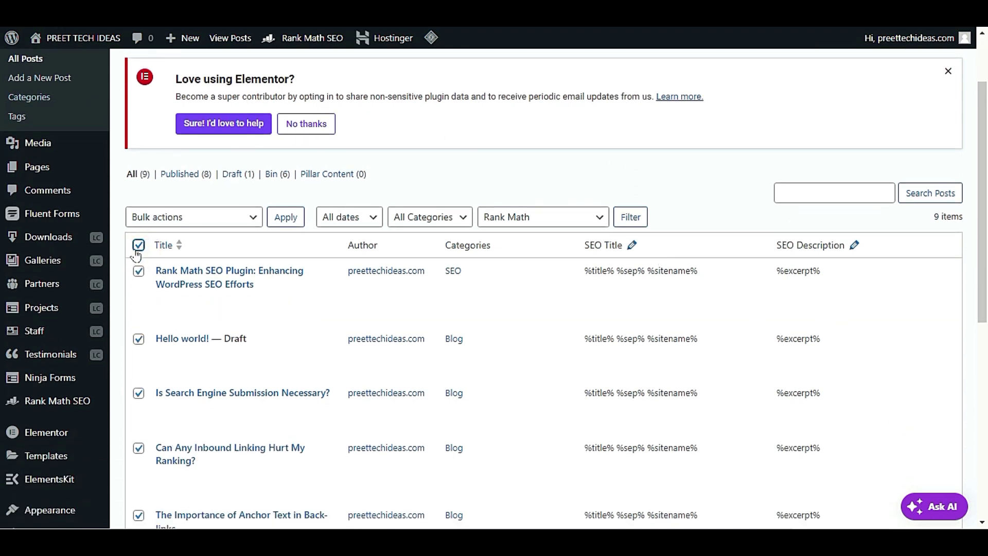
scroll(149, 241, down, 4)
scroll(155, 241, up, 5)
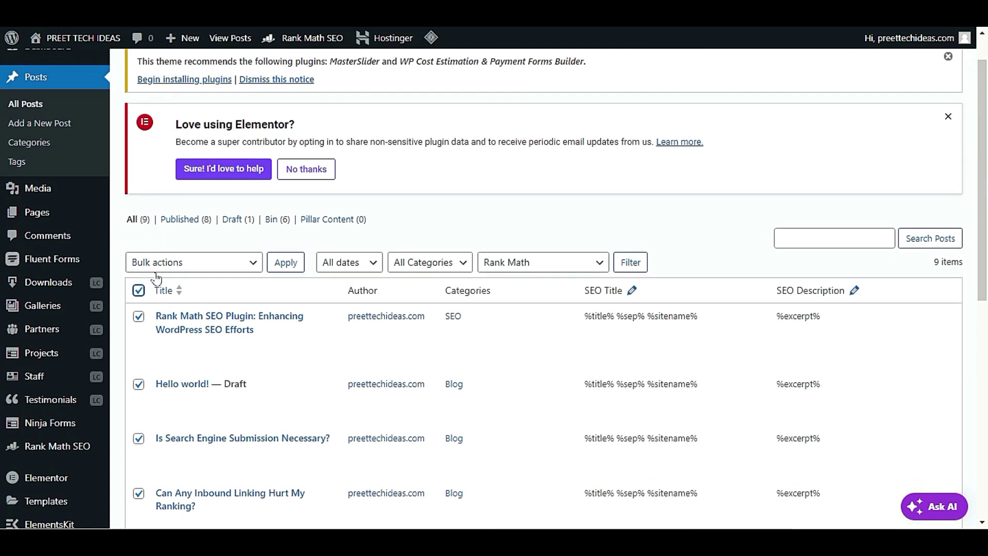
Try the bulk action Write SEO Title & Description with AI on the selected posts, and dismiss the upgrade offer
click(179, 263)
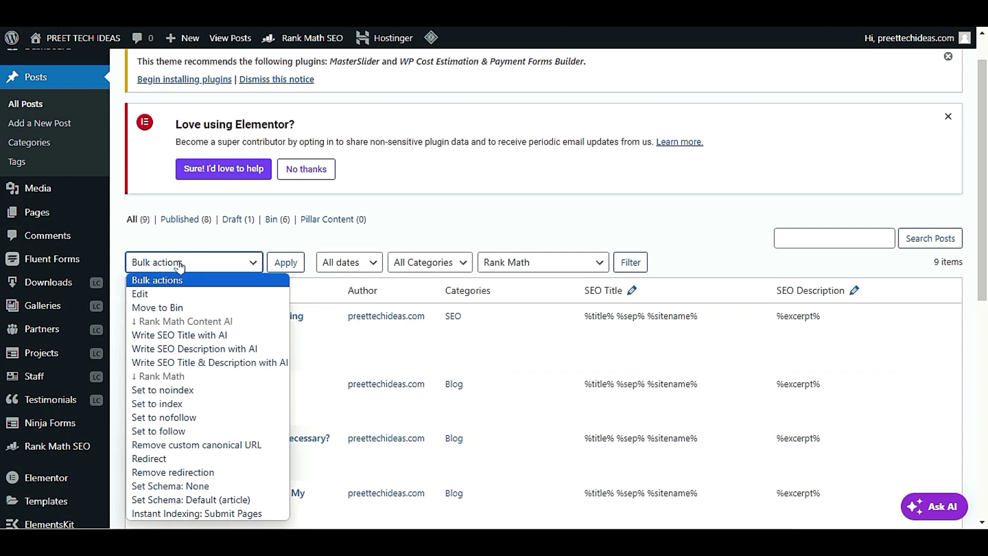
click(225, 363)
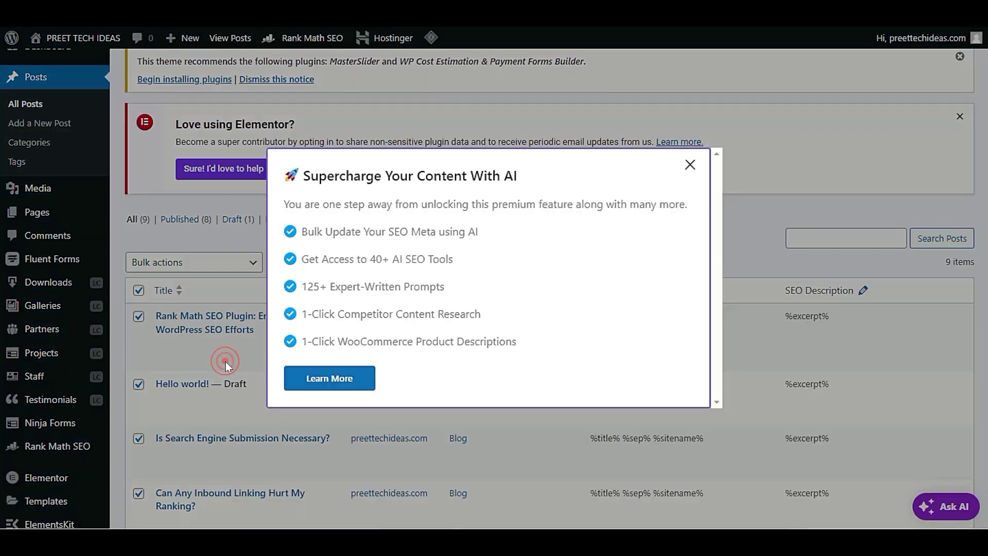
click(690, 164)
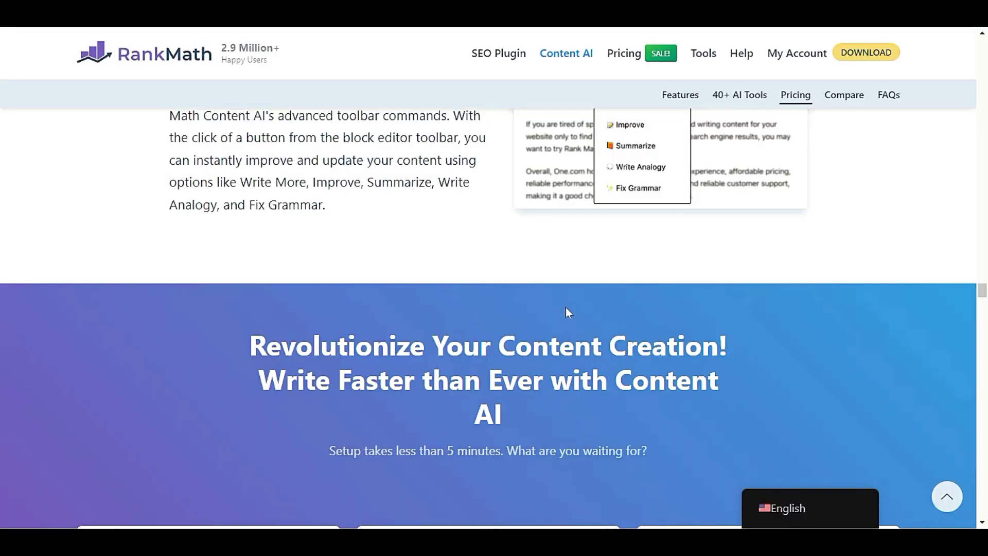
Examine the monthly credits of the Content AI Starter and Creator plans on the Rank Math website's pricing section
scroll(566, 312, up, 15)
scroll(522, 326, down, 5)
scroll(510, 344, down, 12)
scroll(831, 370, up, 5)
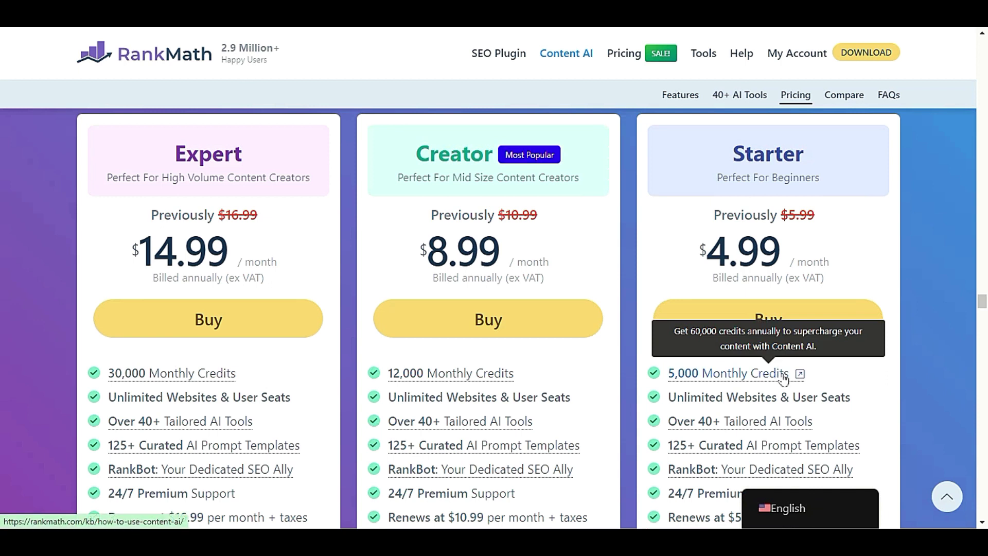
click(752, 375)
drag(633, 370, 878, 369)
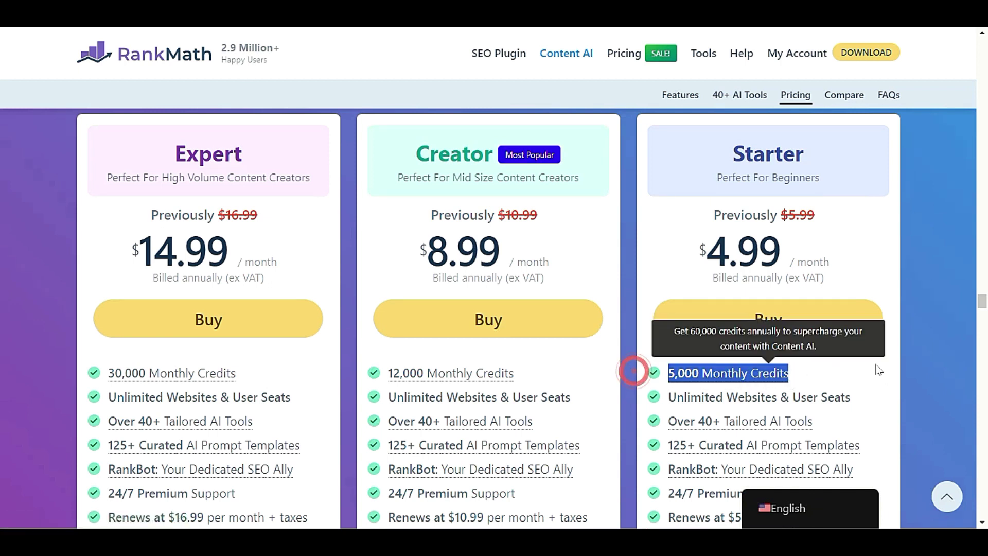
click(387, 370)
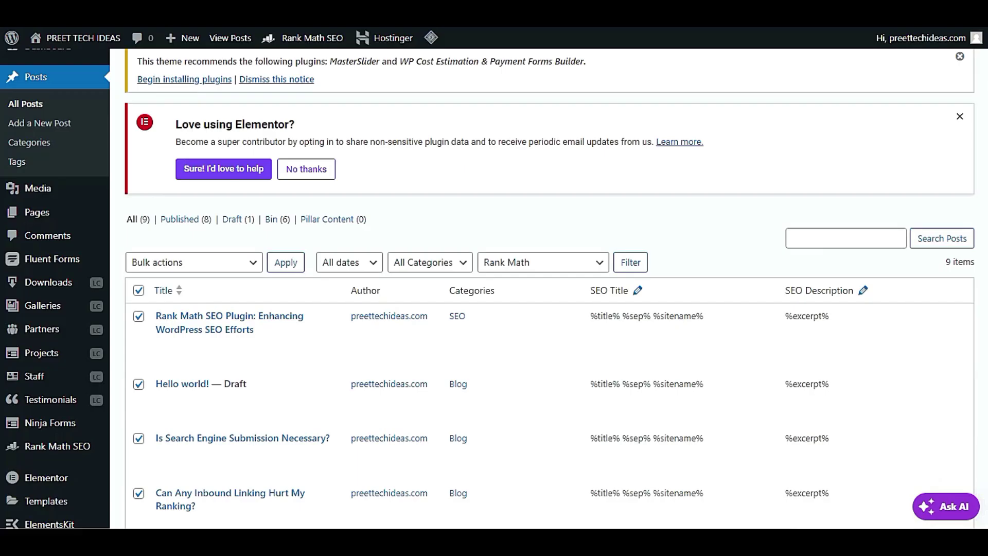